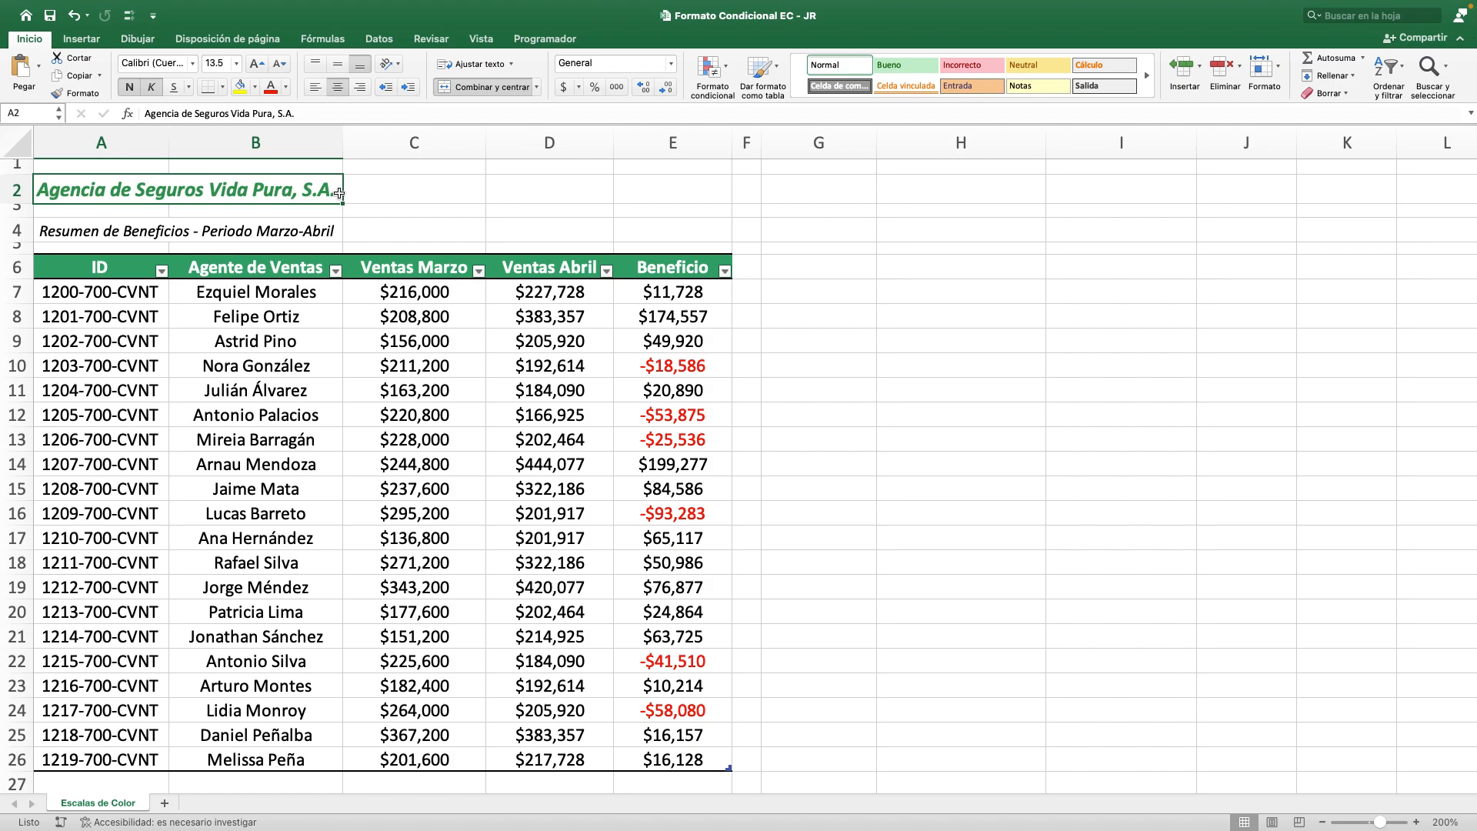
Apply the green, yellow and red color scale to the Ventas Marzo values in C7:C26.
{"action": "key", "text": "super+z"}
{"action": "left_click", "coordinate": [379, 272]}
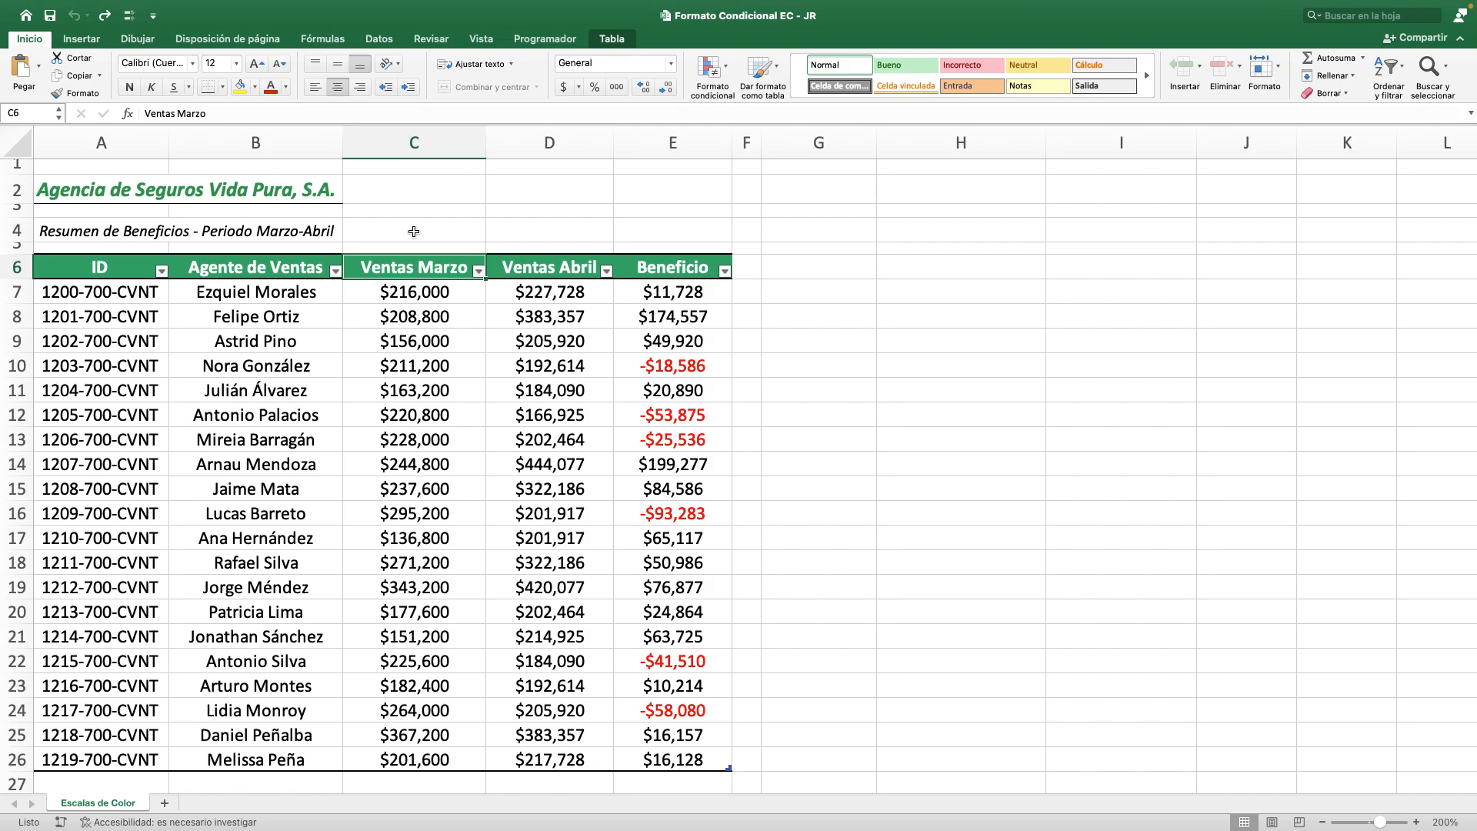
{"action": "key", "text": "Down"}
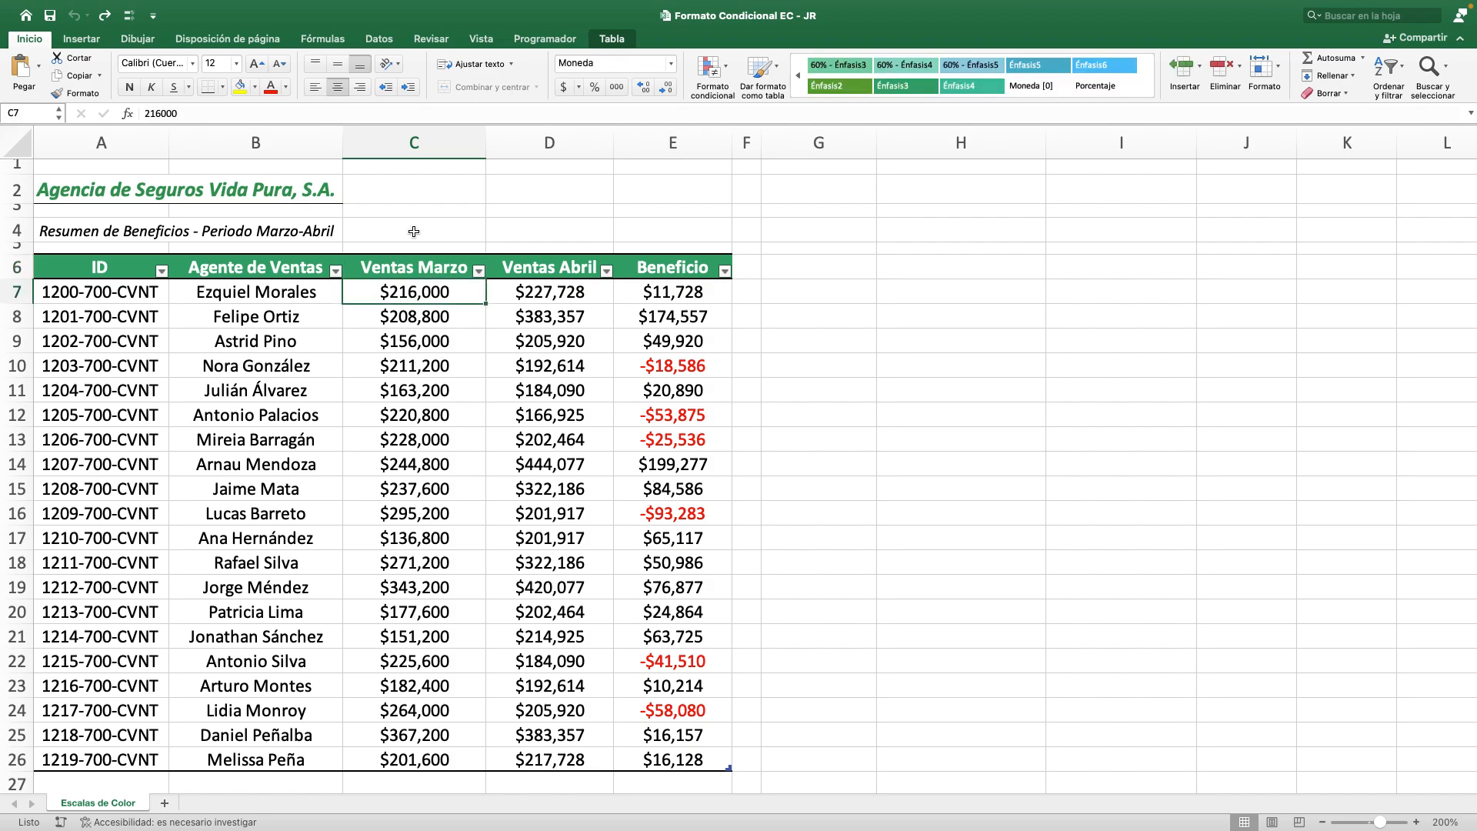
{"action": "key", "text": "ctrl+shift+Down"}
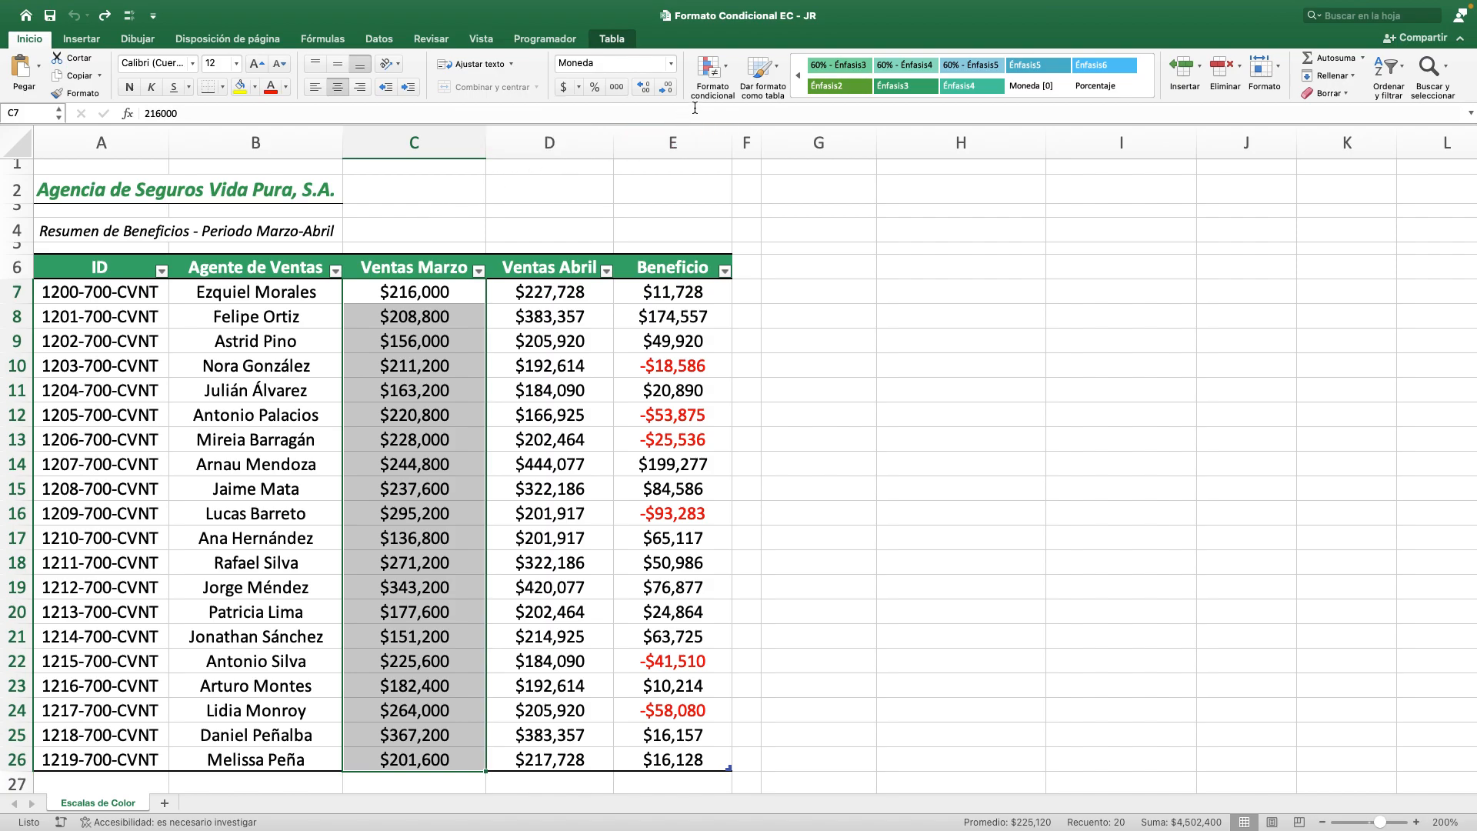
{"action": "left_click", "coordinate": [714, 77]}
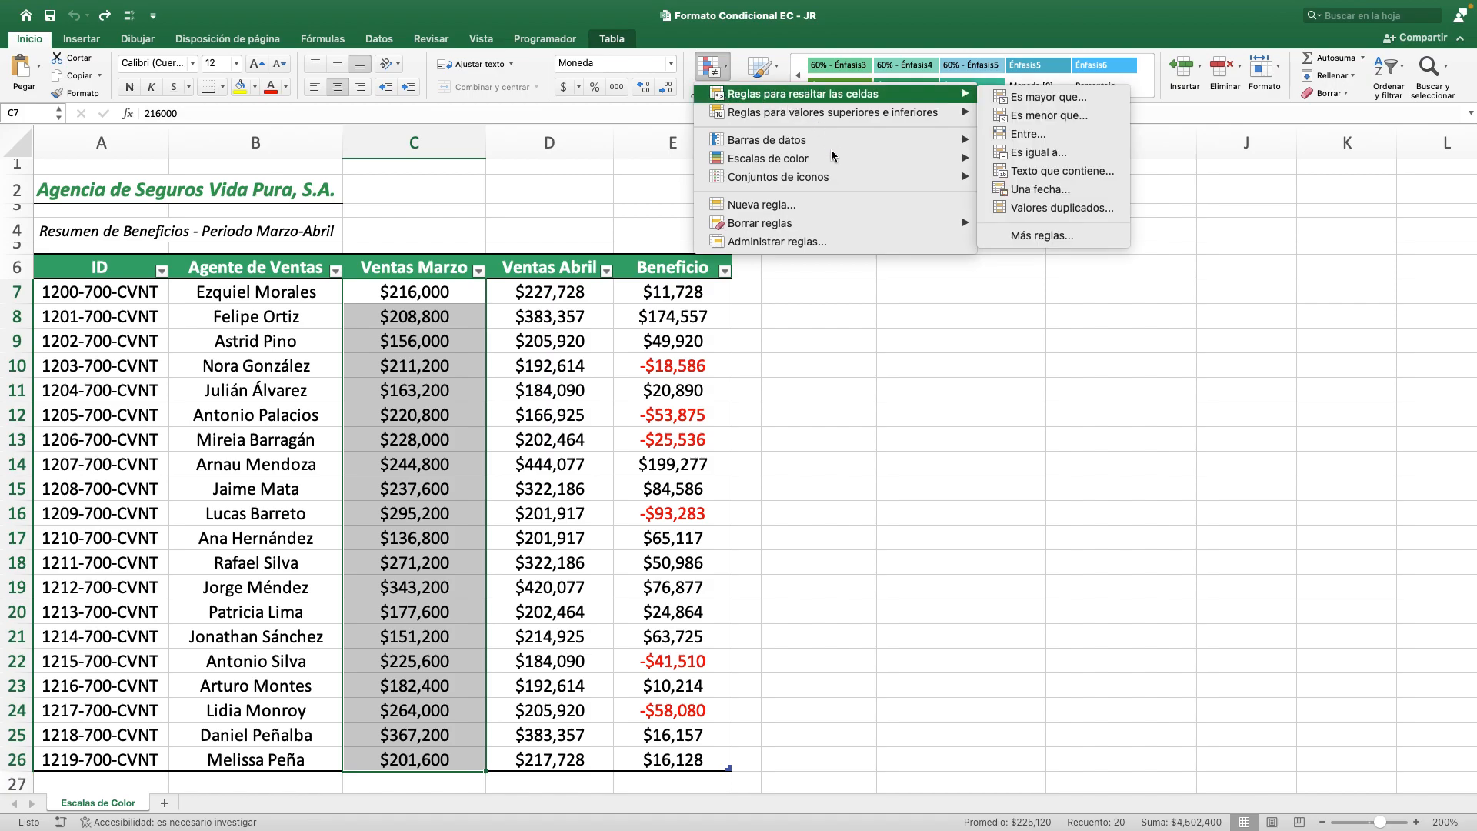
{"action": "mouse_move", "coordinate": [840, 165]}
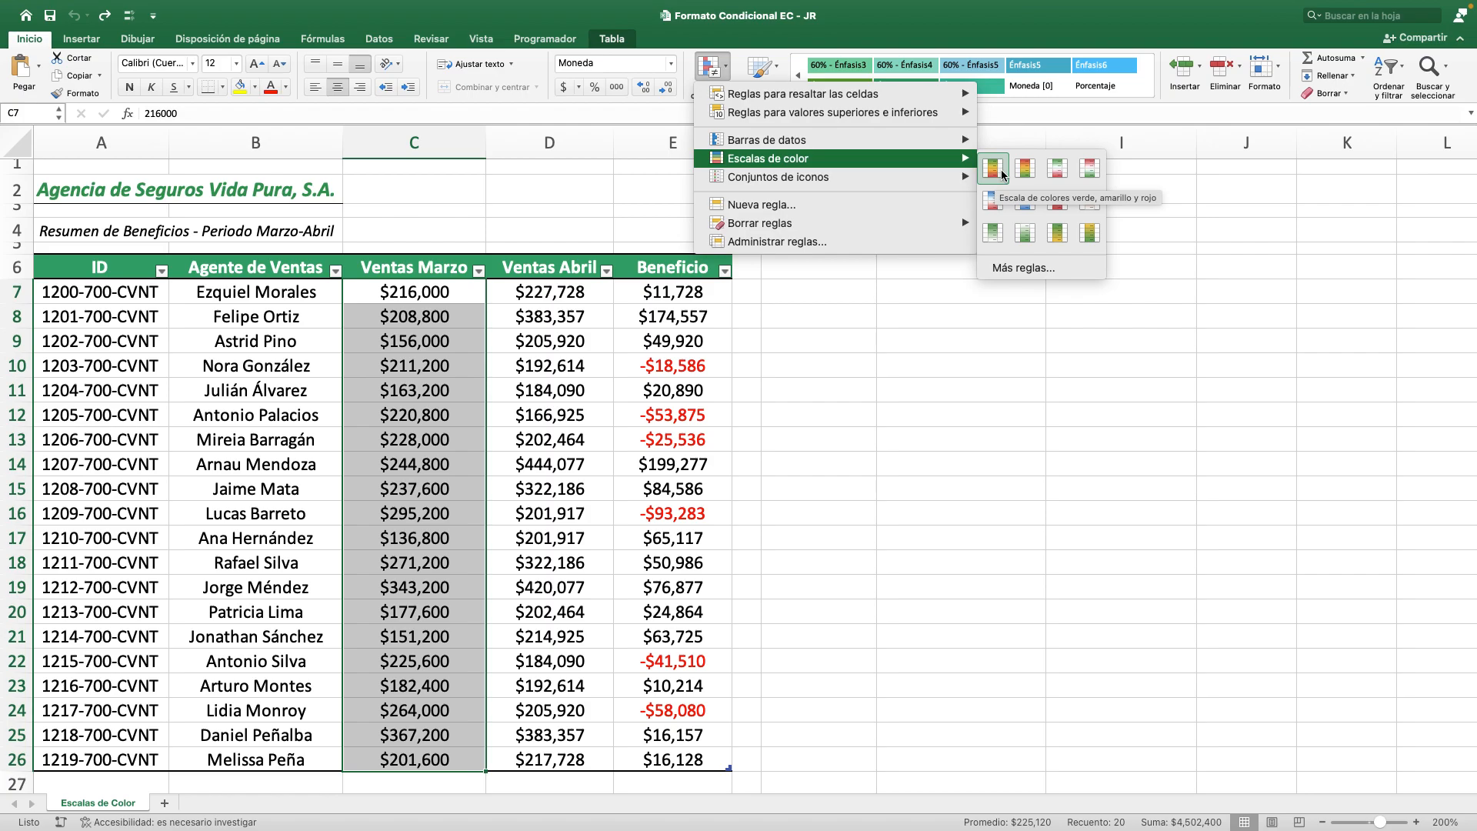
{"action": "left_click", "coordinate": [994, 169]}
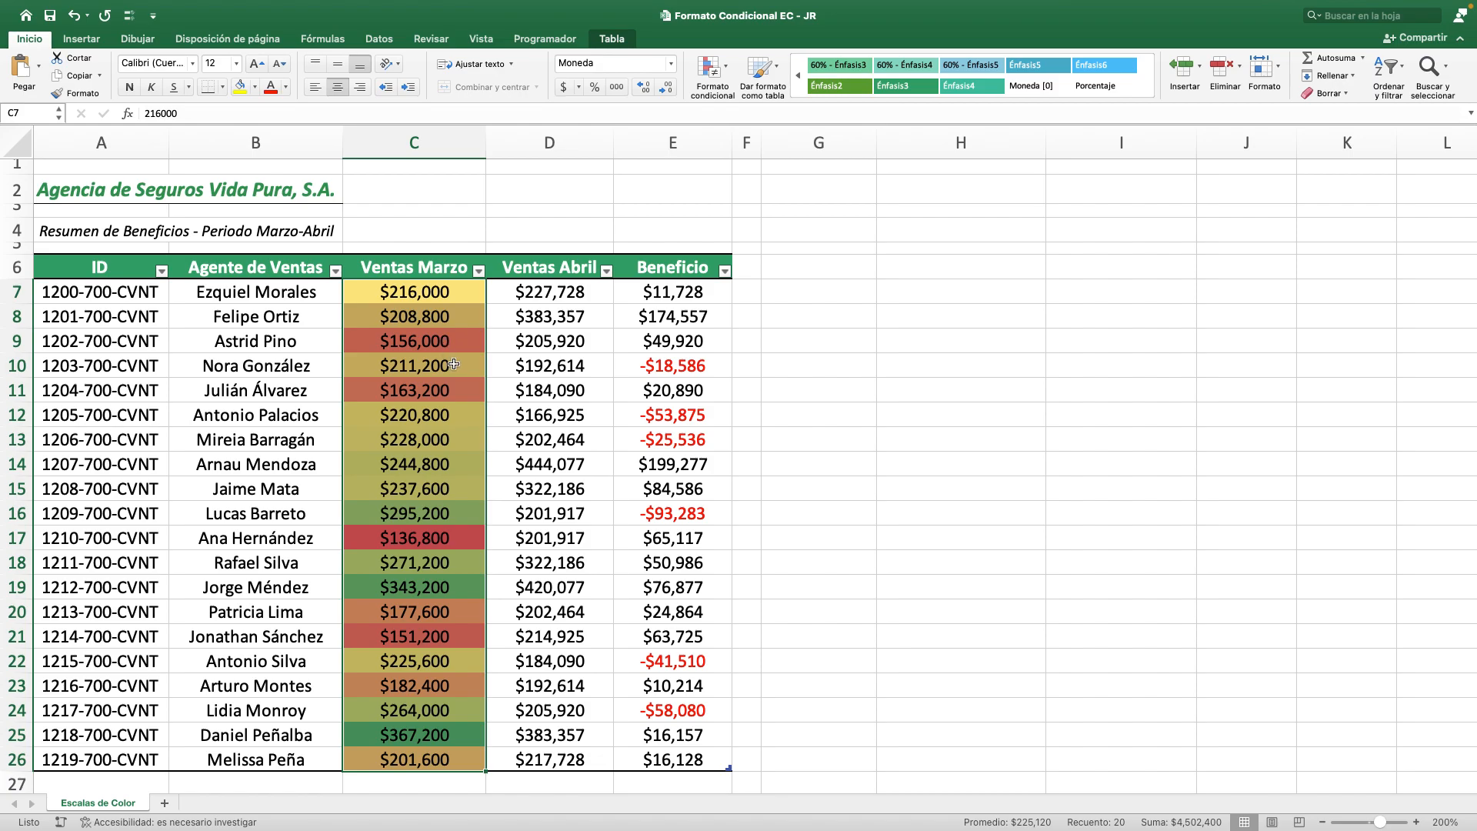
Examine how the green, yellow and red shading matches the high, middle and low values in Ventas Marzo.
{"action": "left_click", "coordinate": [466, 733]}
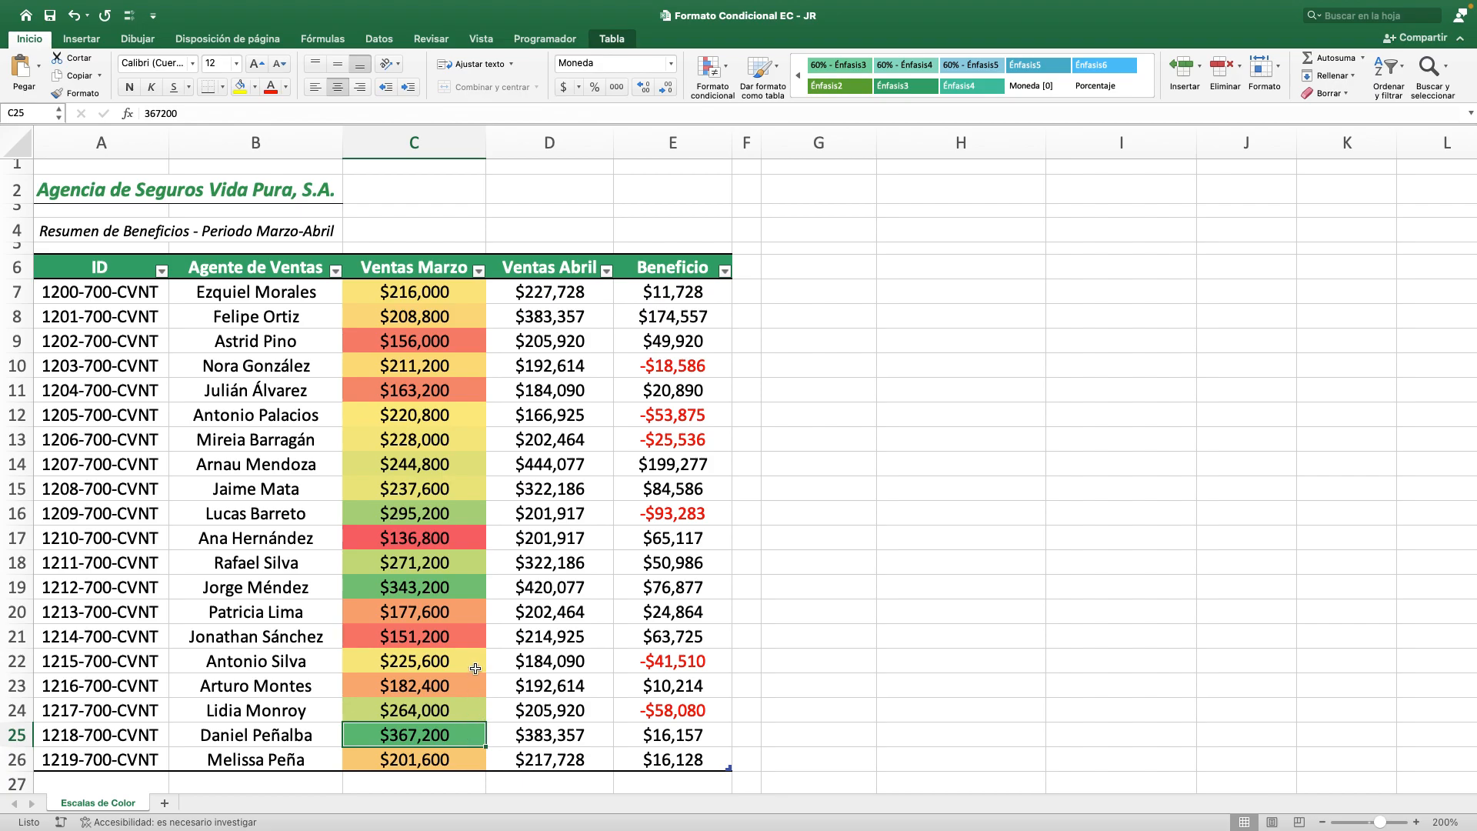
{"action": "left_click", "coordinate": [468, 590]}
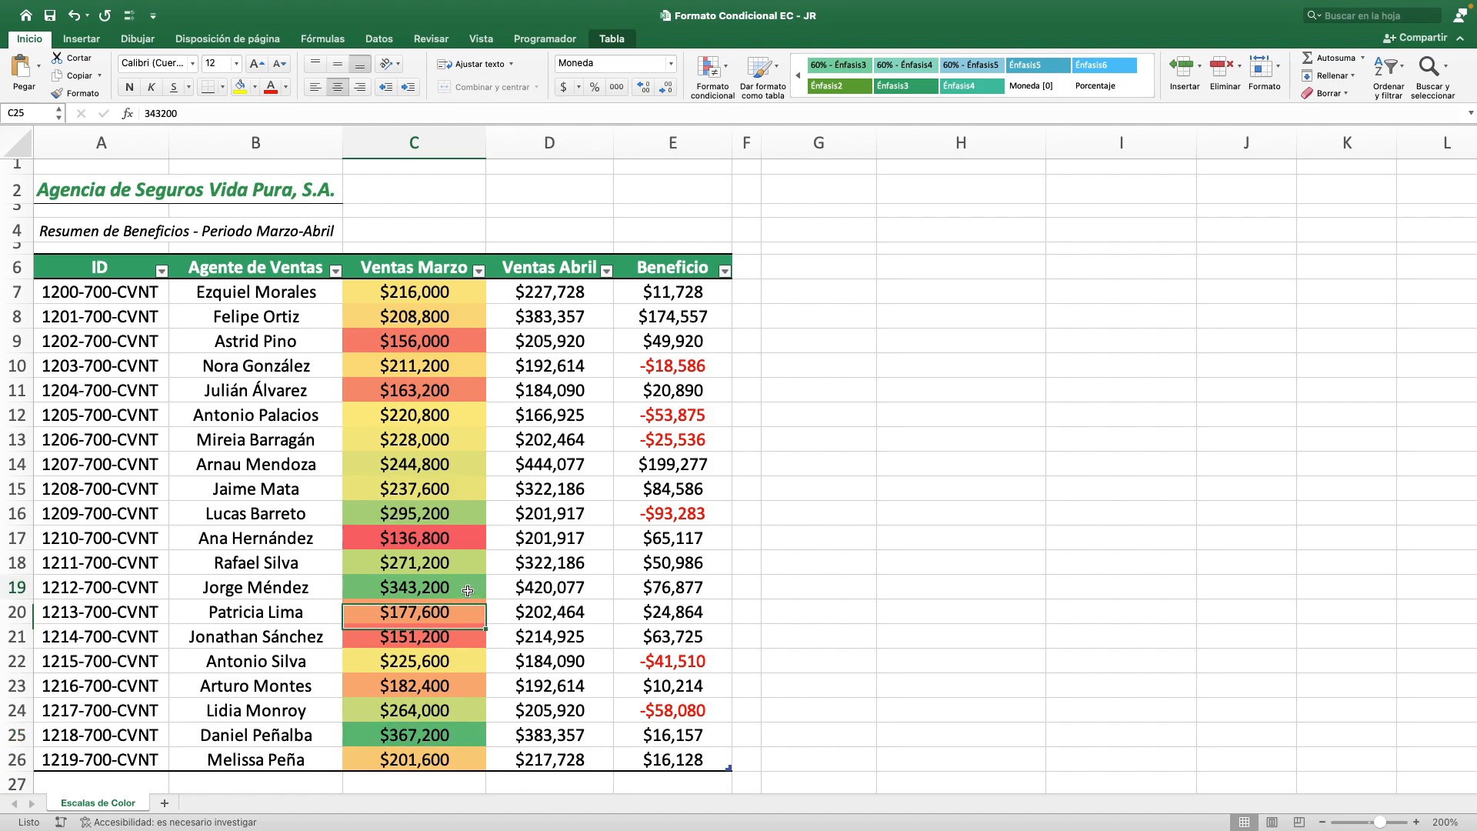
{"action": "left_click", "coordinate": [468, 520]}
{"action": "left_click", "coordinate": [459, 570]}
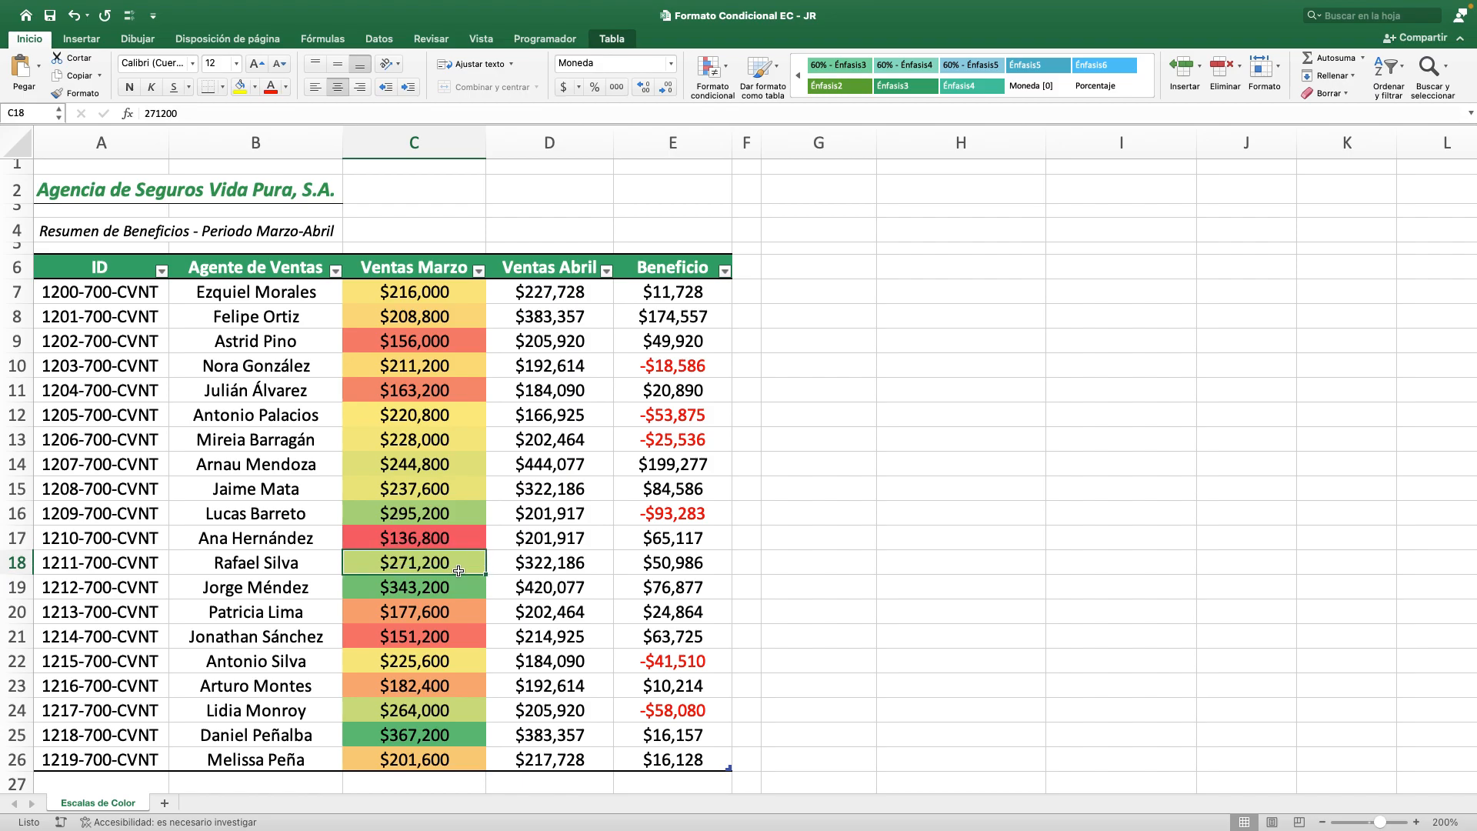
{"action": "left_click", "coordinate": [454, 660]}
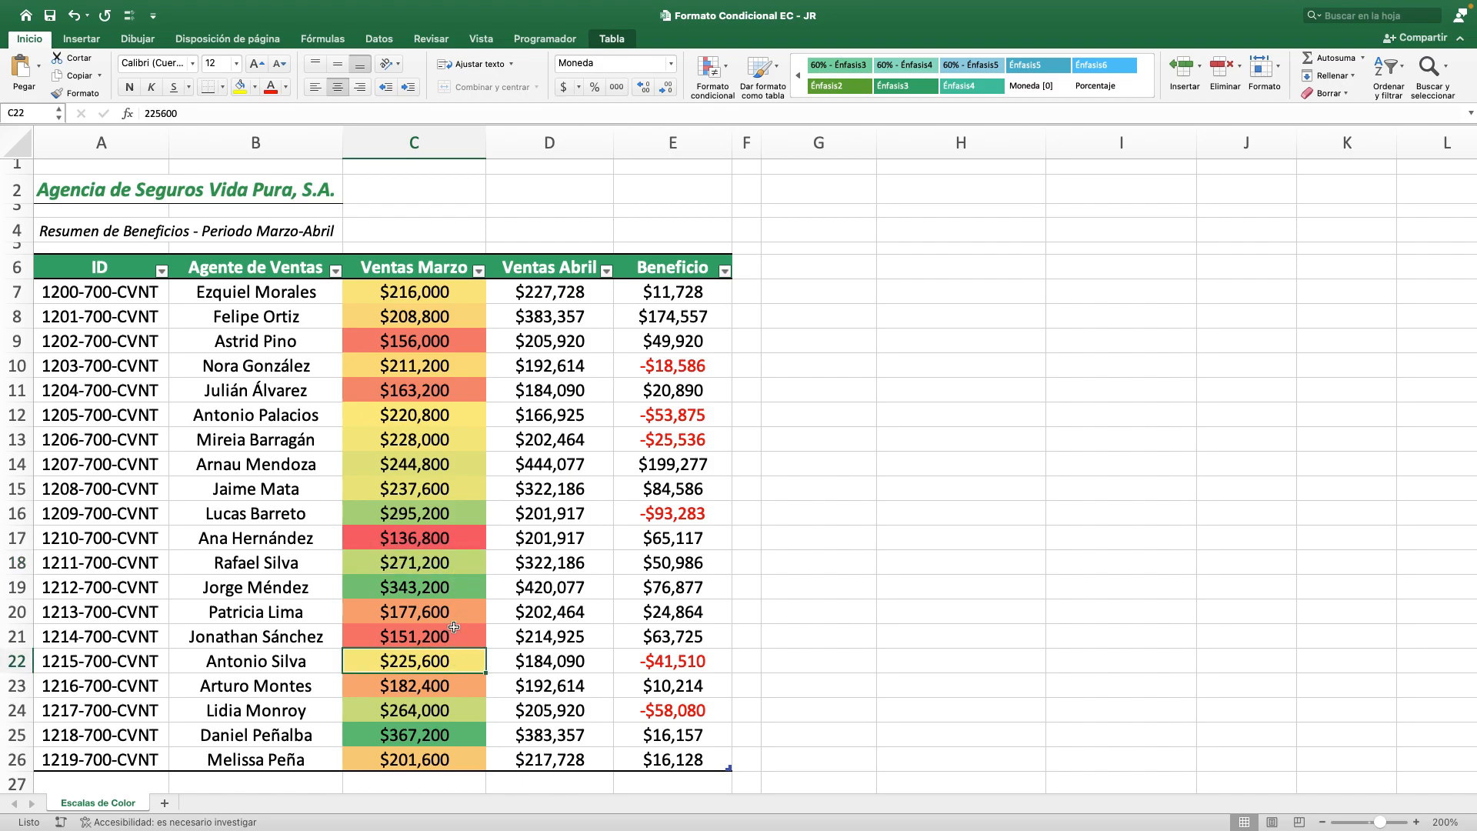
{"action": "left_click", "coordinate": [463, 444]}
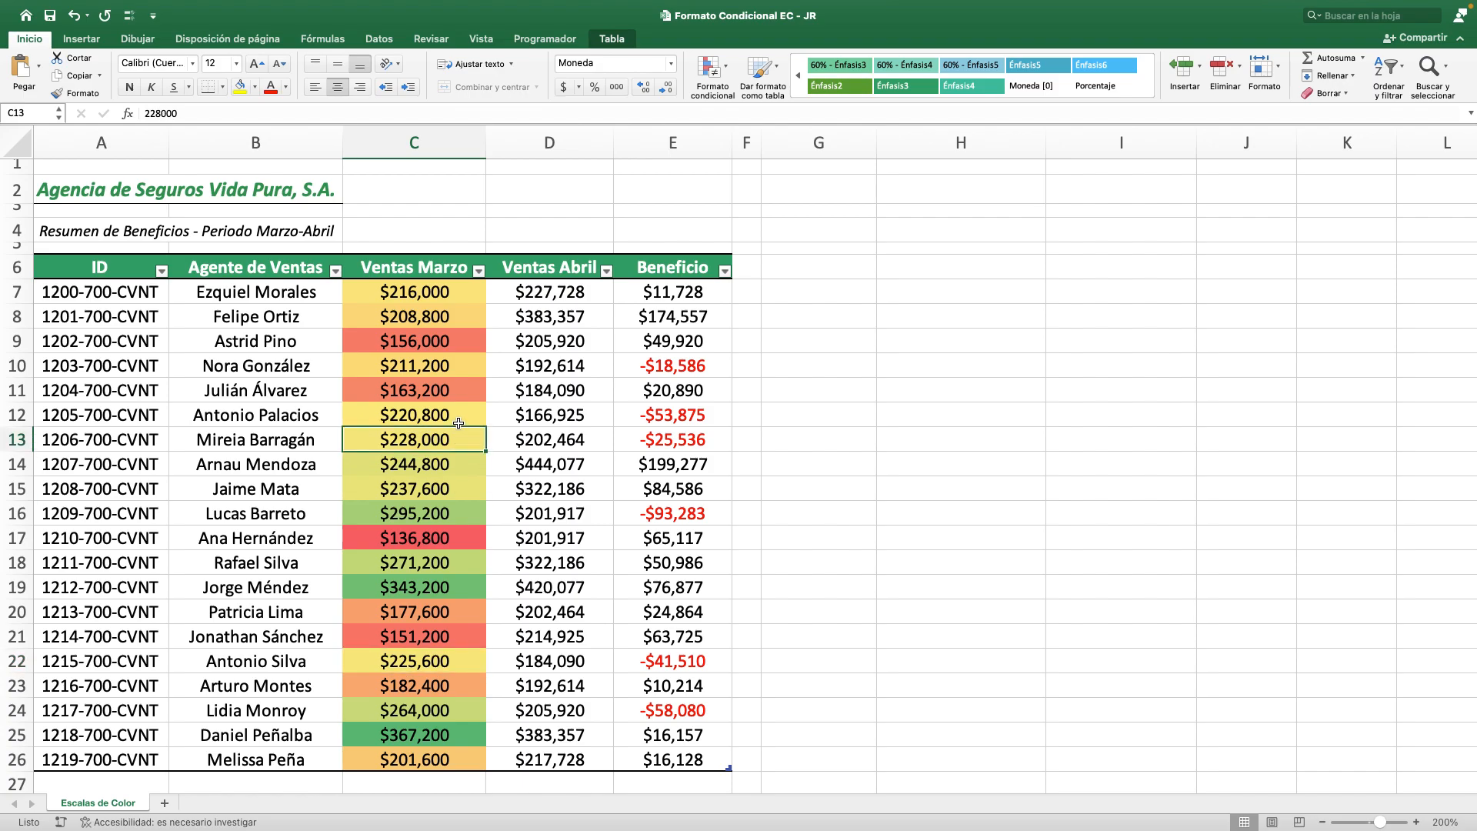
{"action": "left_click", "coordinate": [459, 419]}
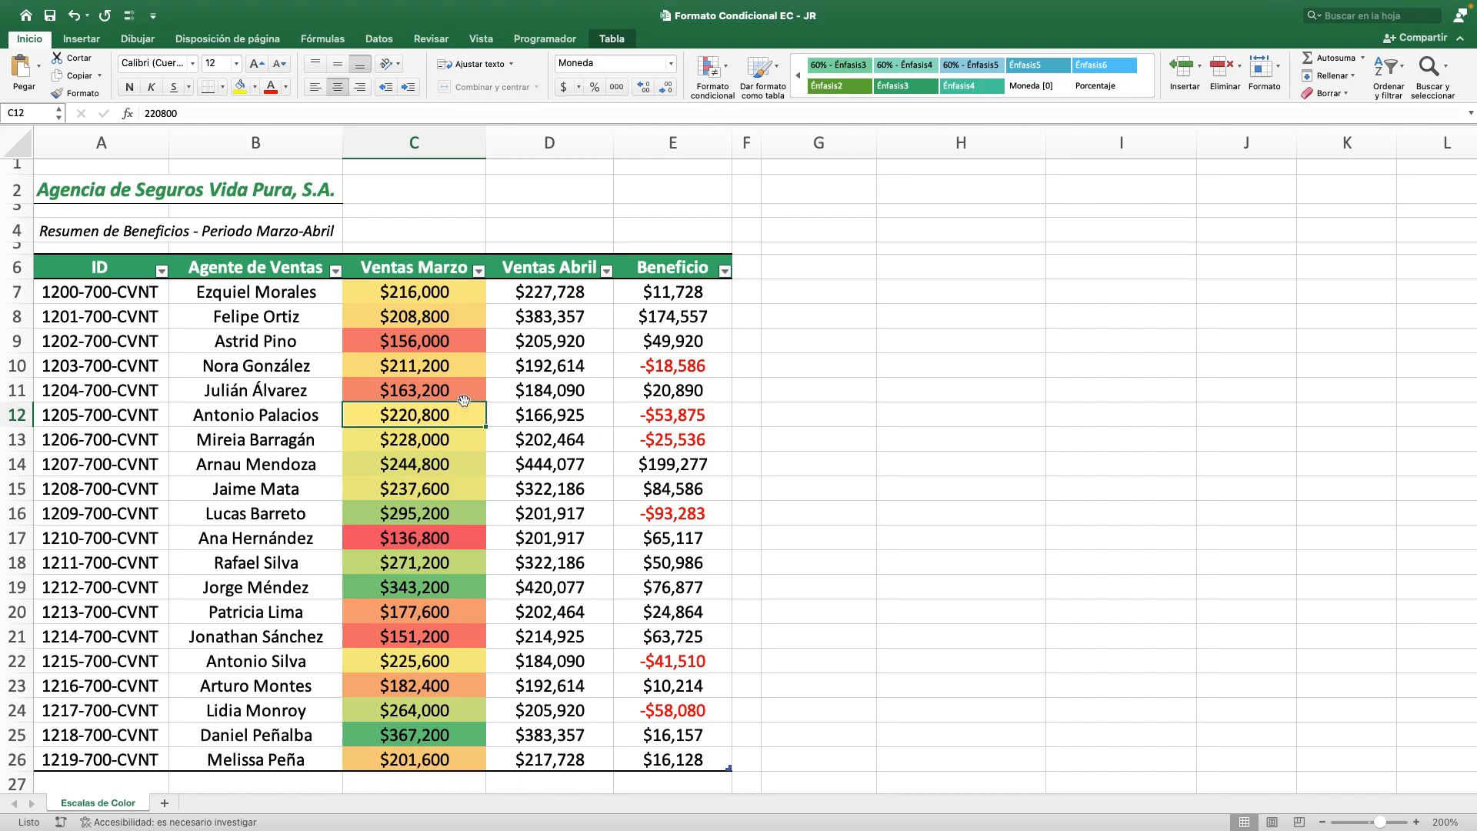
{"action": "left_click", "coordinate": [457, 365]}
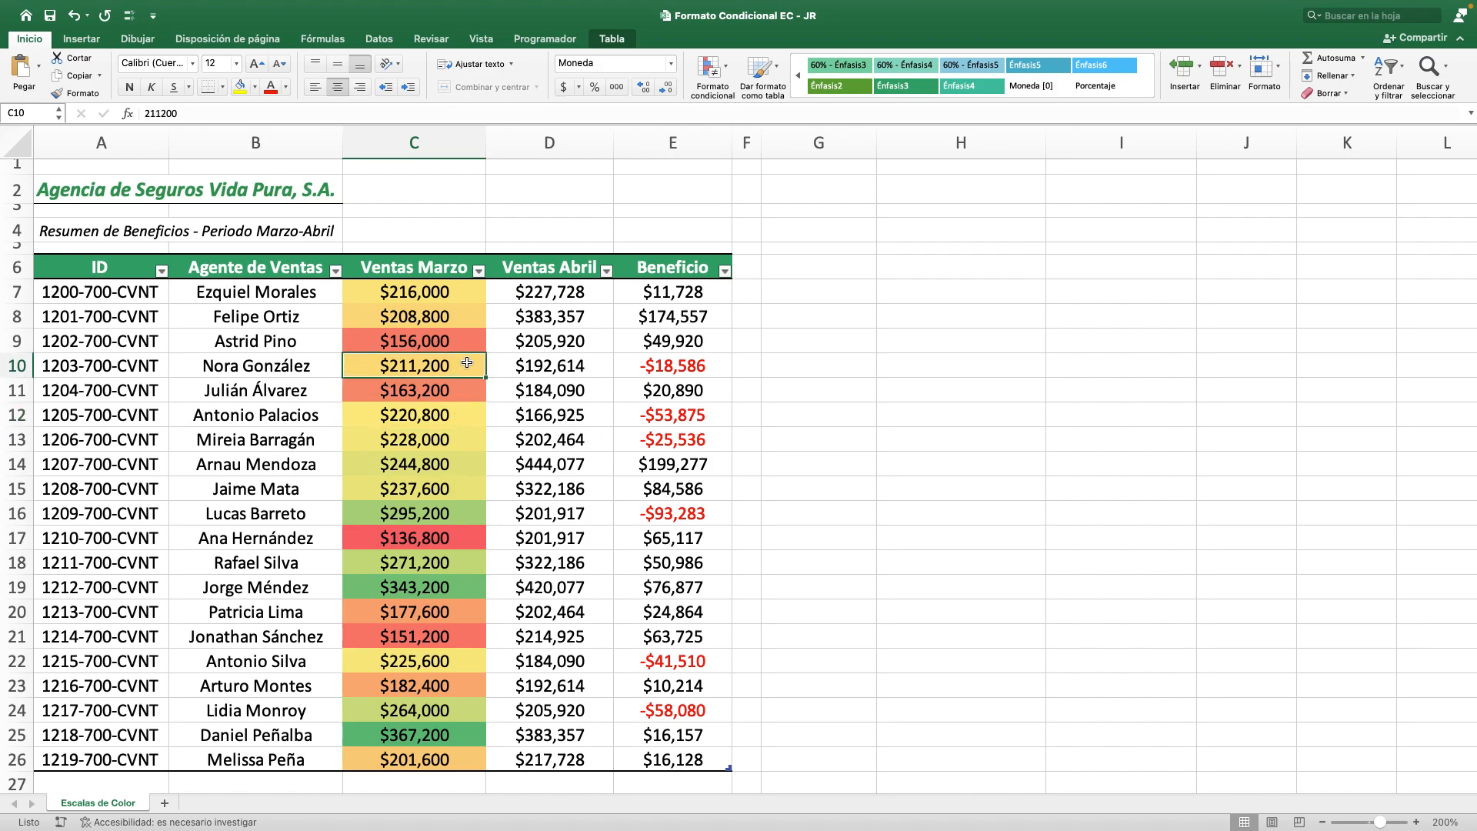
{"action": "left_click", "coordinate": [465, 390]}
{"action": "left_click", "coordinate": [466, 635]}
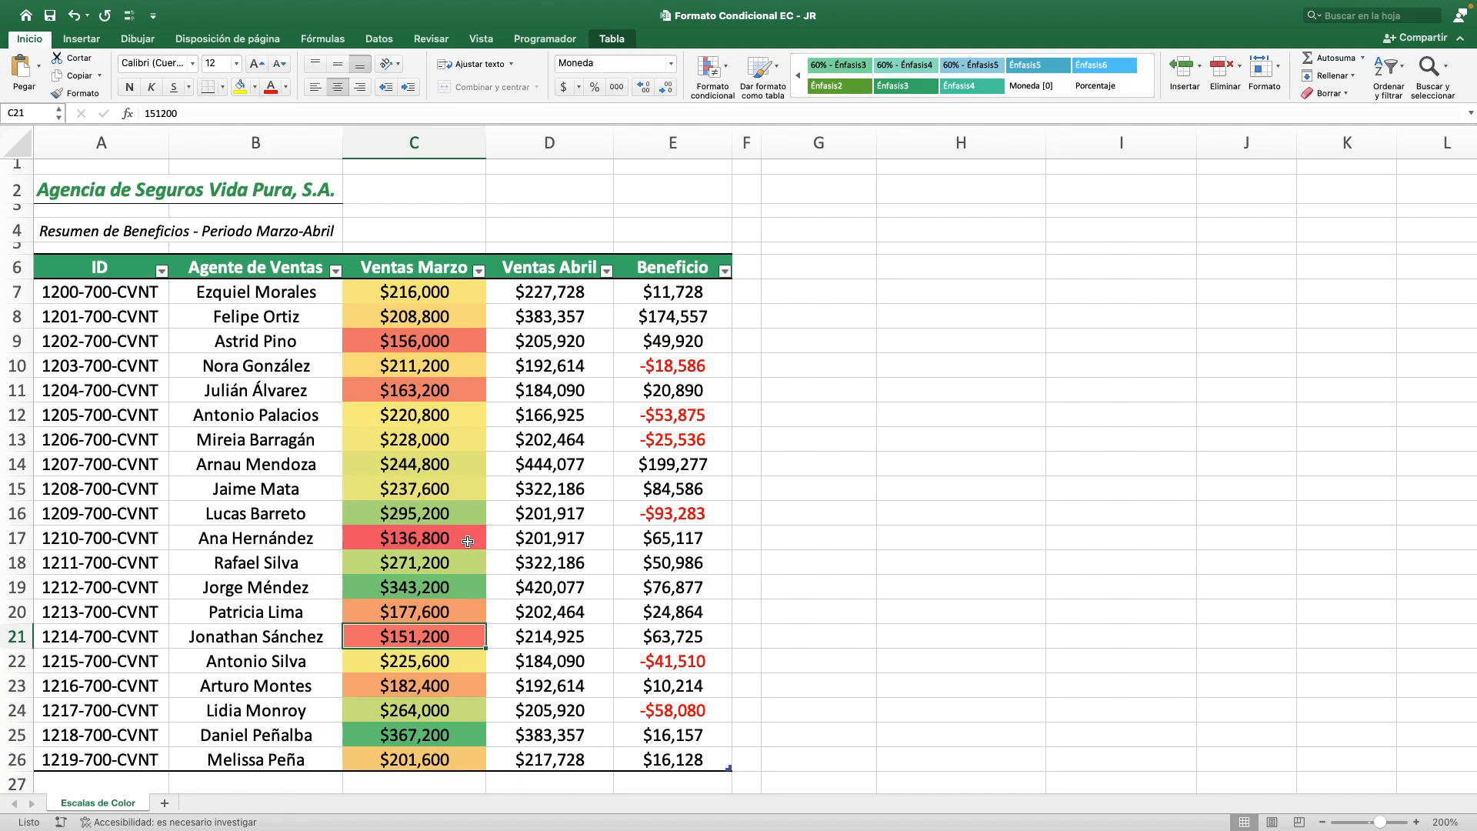
{"action": "left_click", "coordinate": [467, 541]}
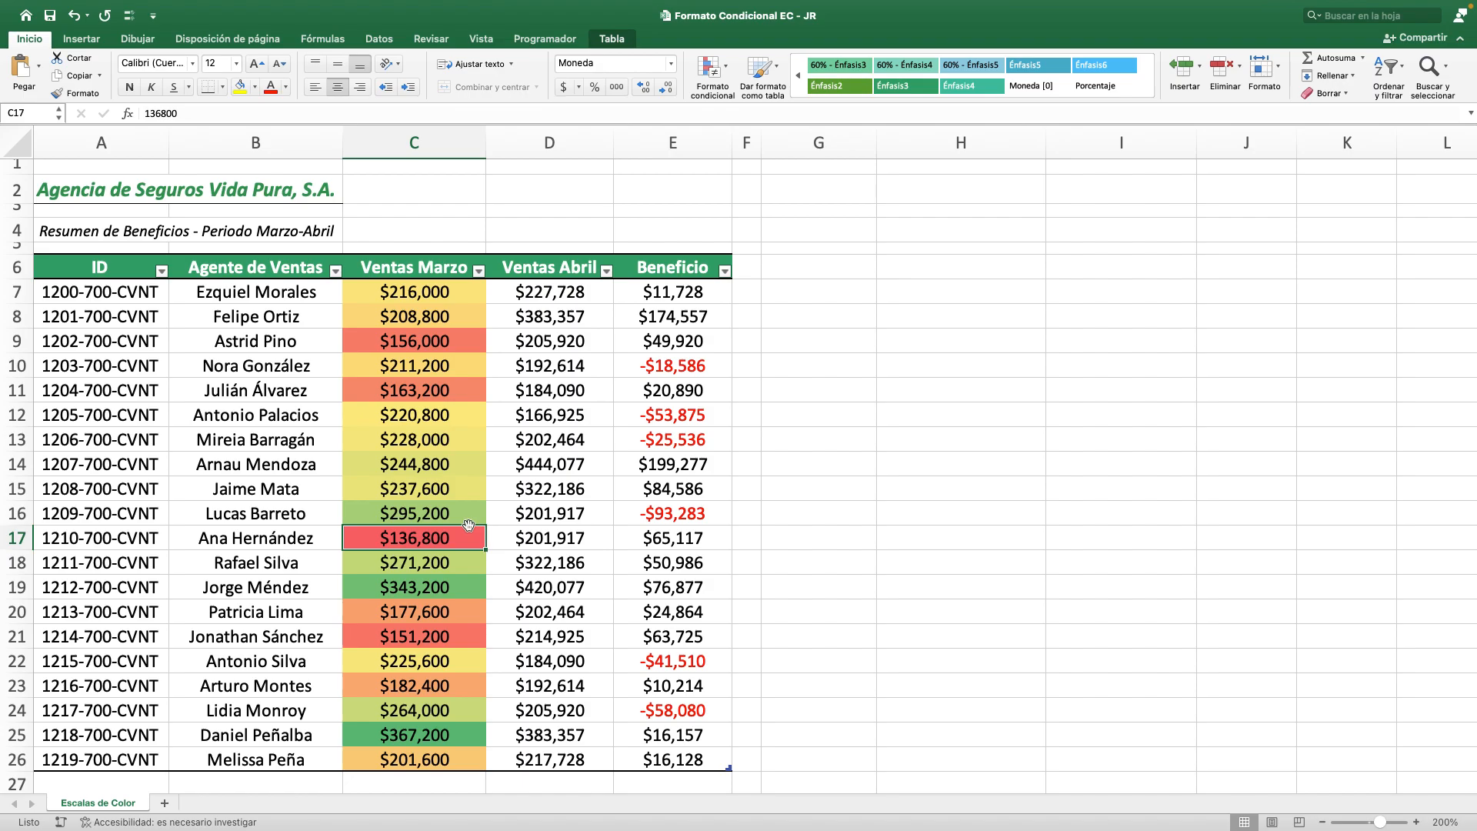
{"action": "left_click", "coordinate": [470, 737], "text": "super"}
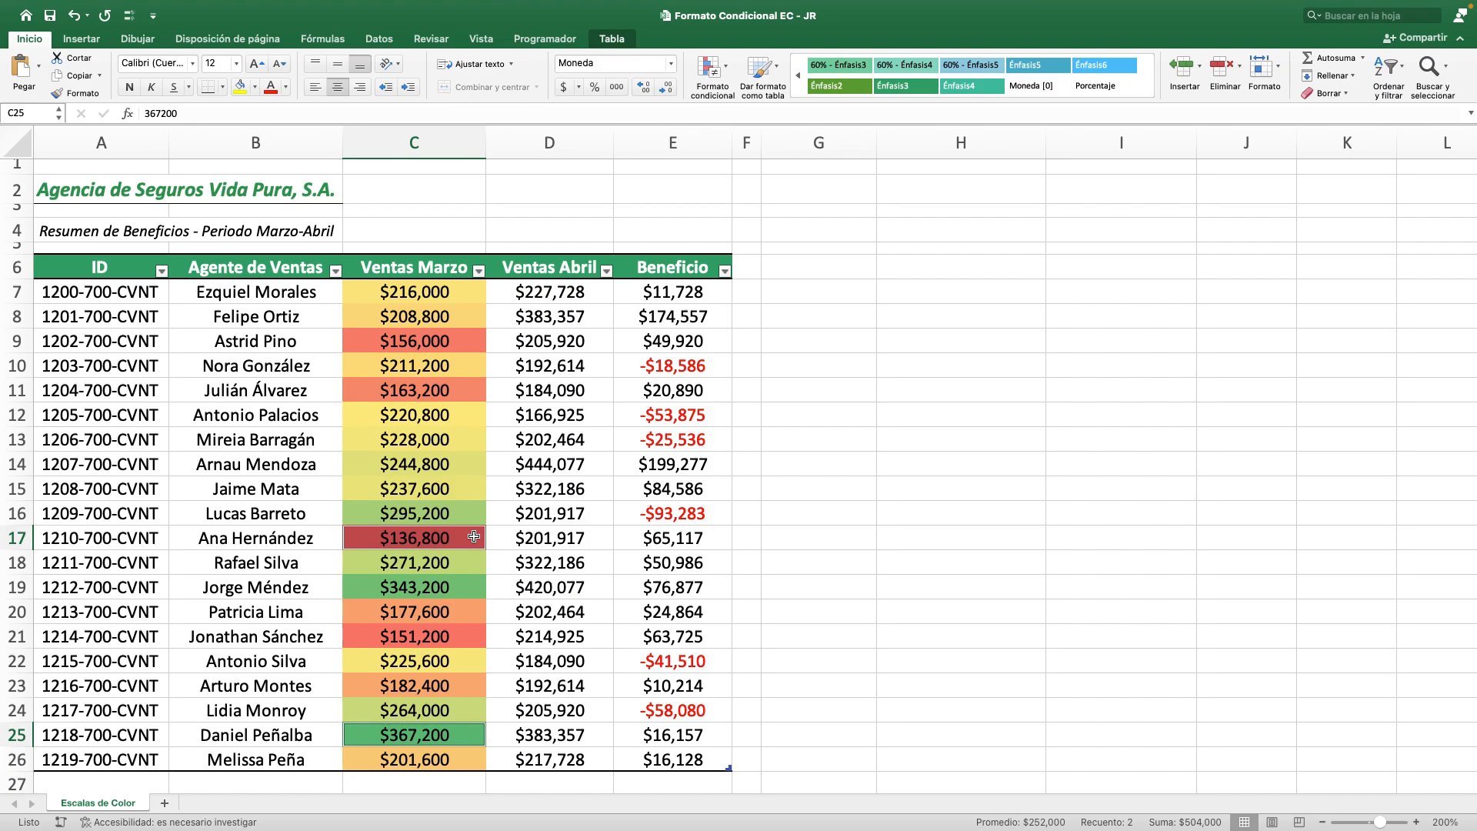
{"action": "key", "text": "Up"}
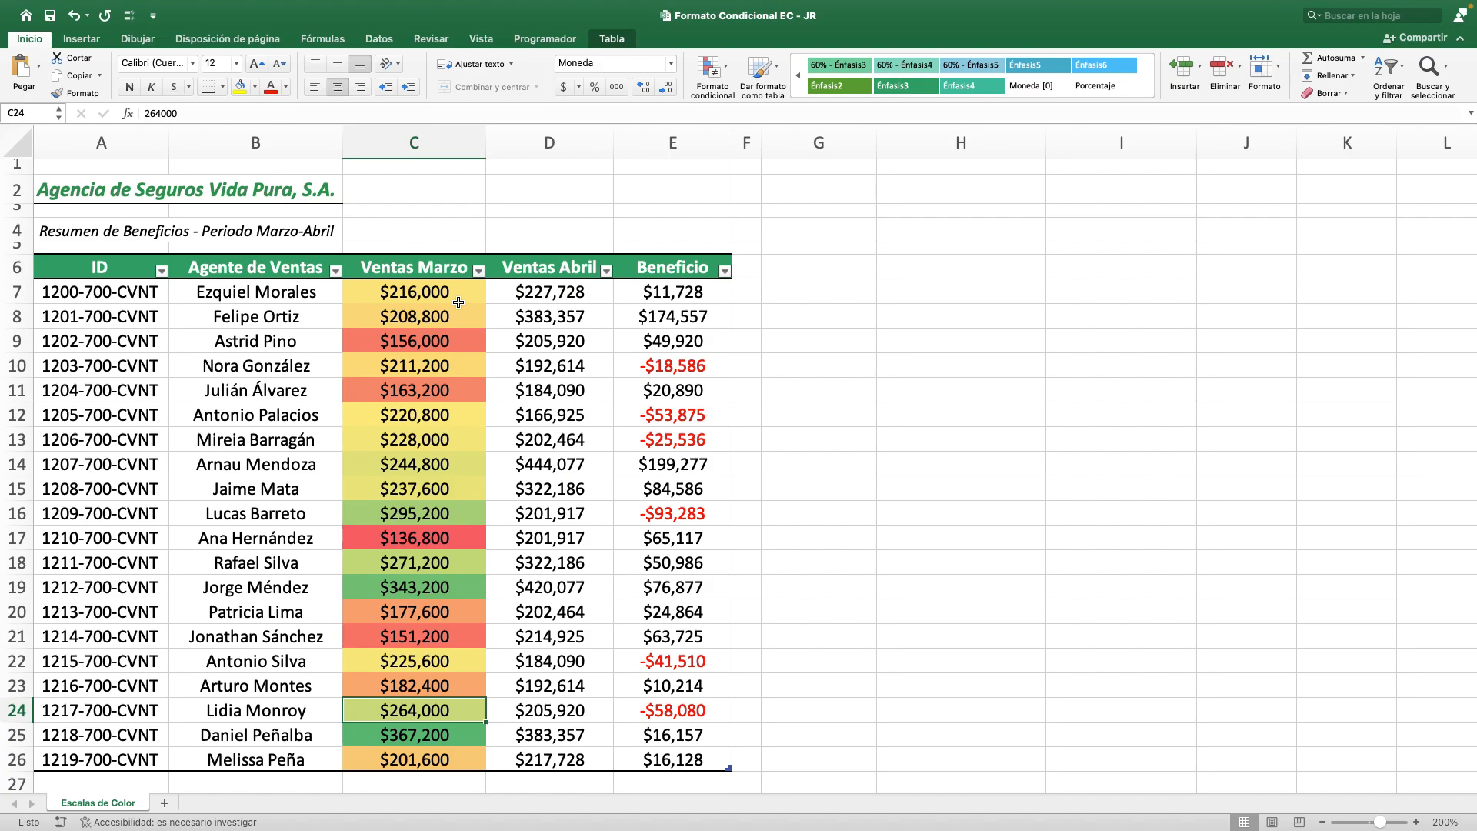
Start a custom color scale rule for the Ventas Abril values in D7:D26.
{"action": "left_click", "coordinate": [509, 296]}
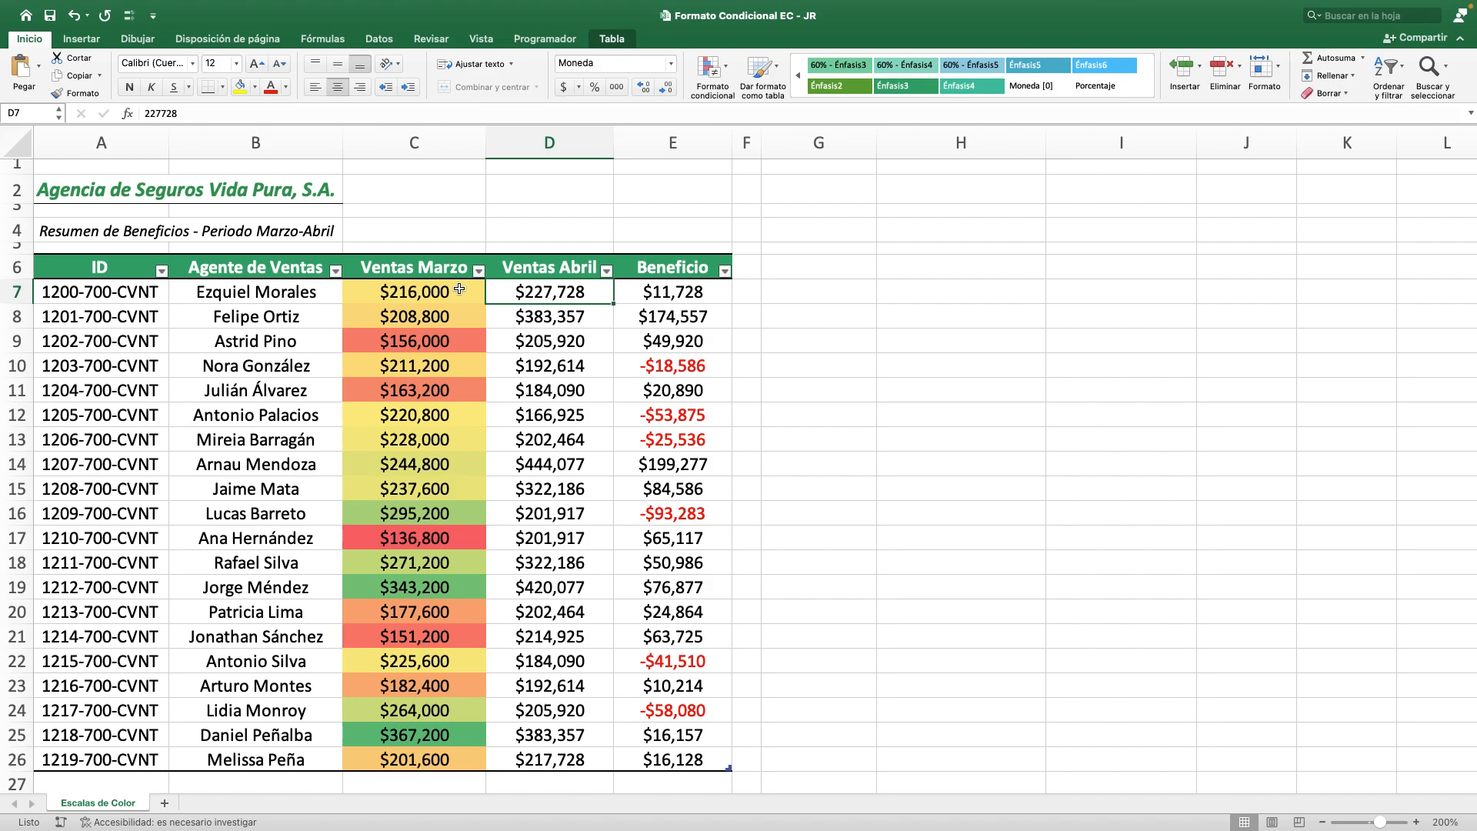
{"action": "key", "text": "ctrl+shift+Down"}
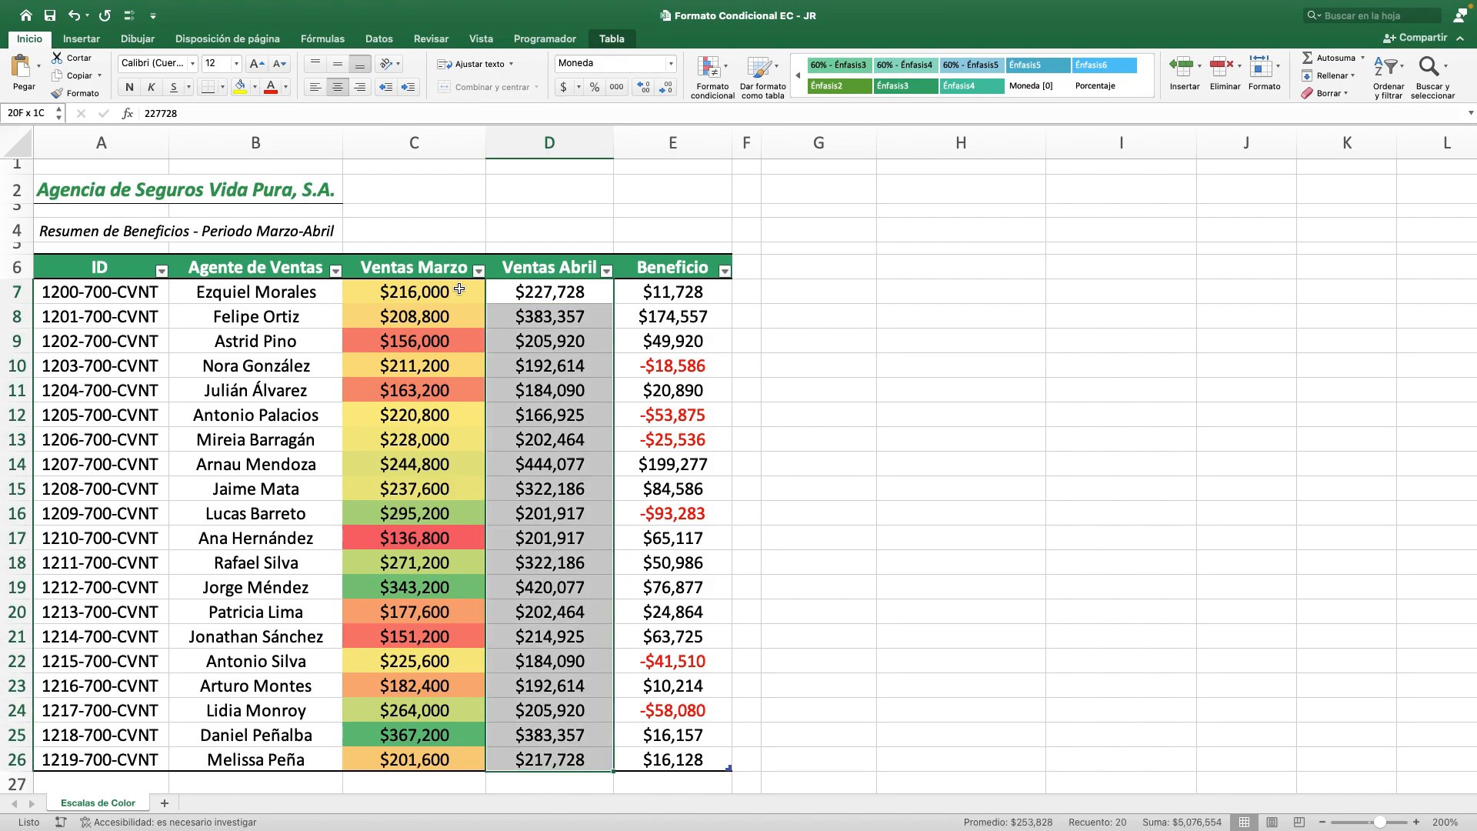
{"action": "left_click", "coordinate": [710, 90]}
{"action": "mouse_move", "coordinate": [845, 160]}
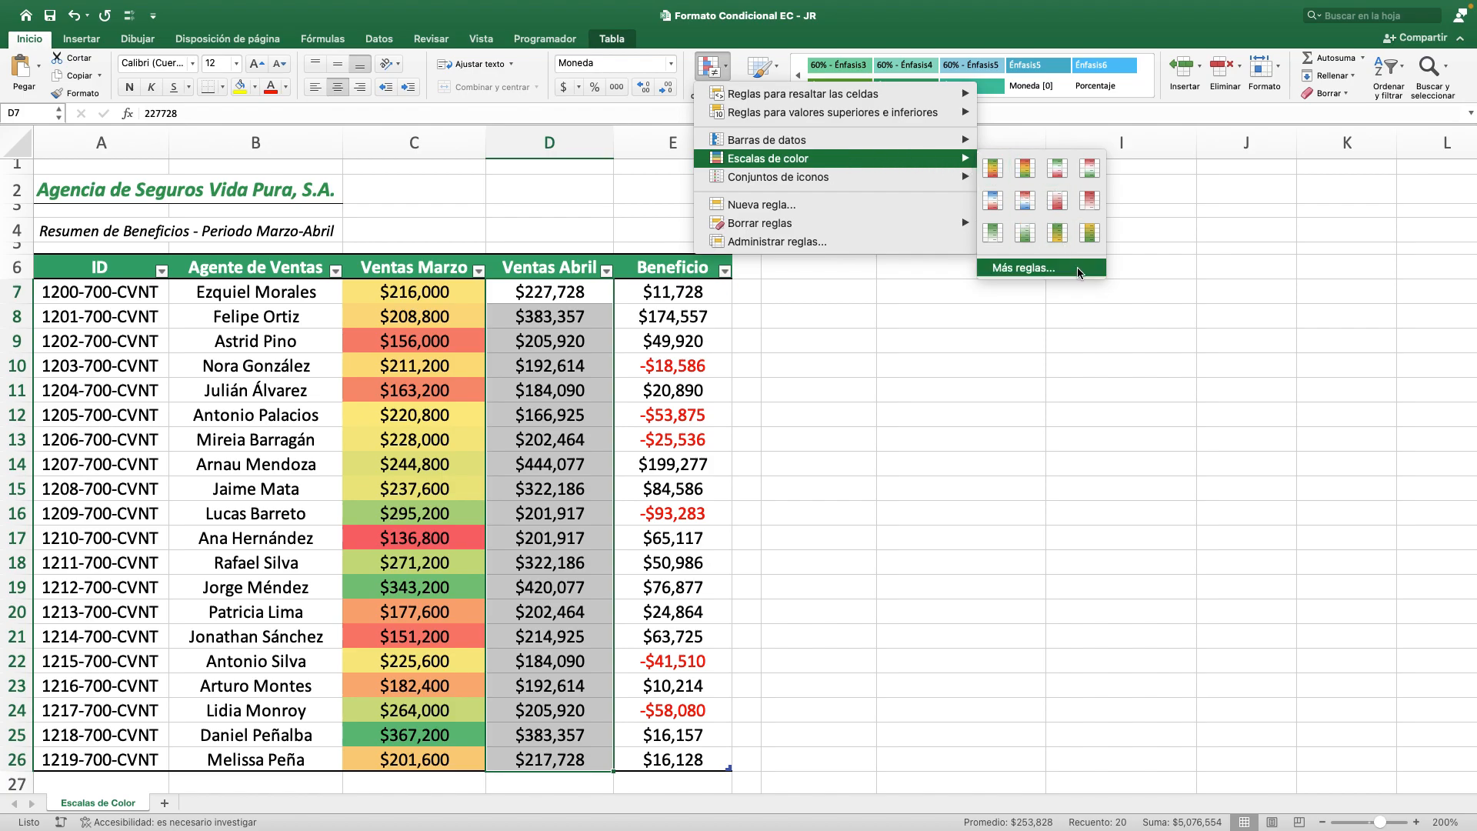
{"action": "left_click", "coordinate": [1023, 267]}
{"action": "left_click_drag", "start_coordinate": [737, 173], "coordinate": [923, 201]}
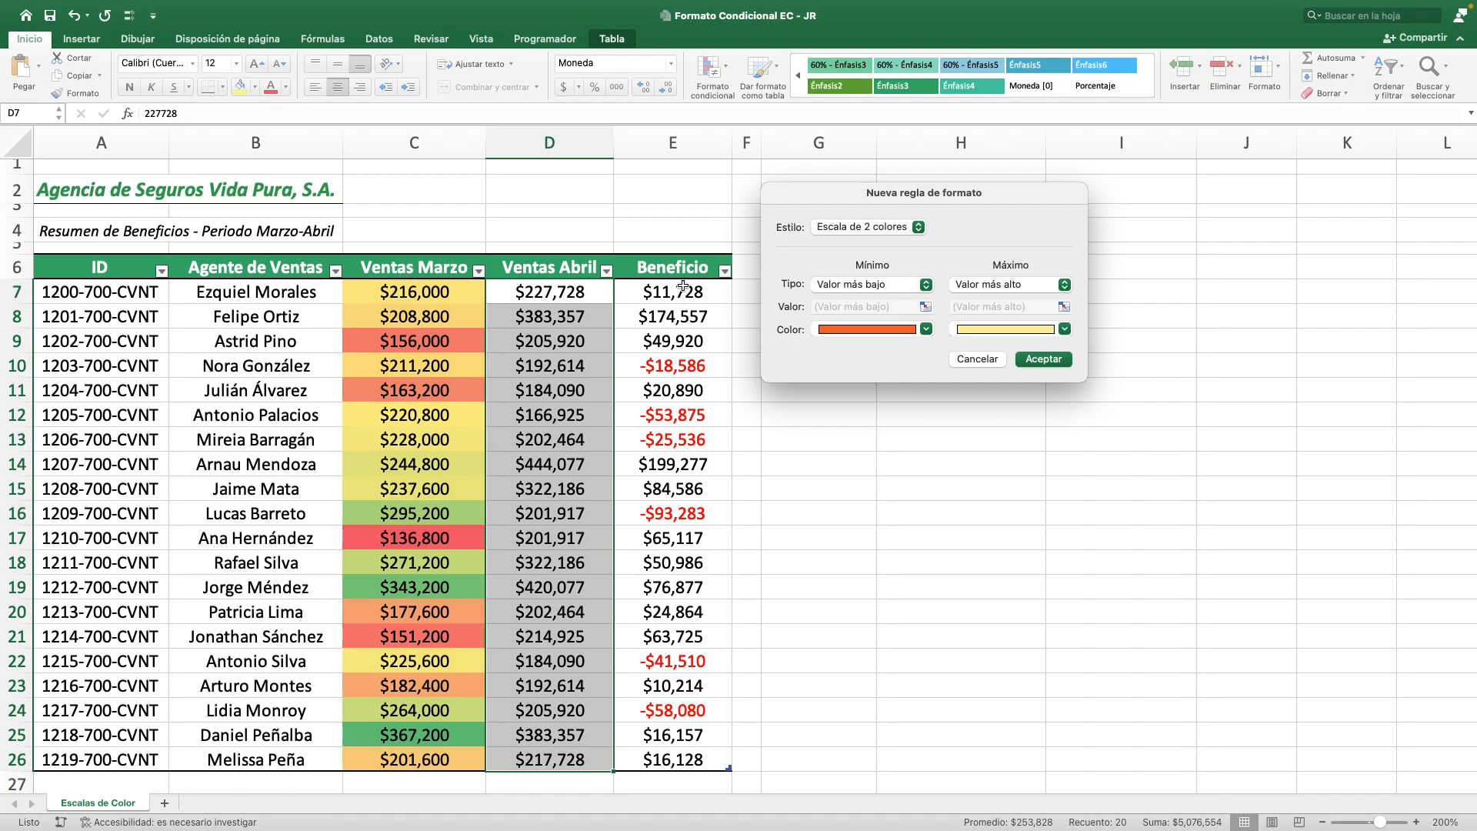
Keep the rule's minimum type as Valor más bajo and set its color to white.
{"action": "left_click", "coordinate": [905, 284]}
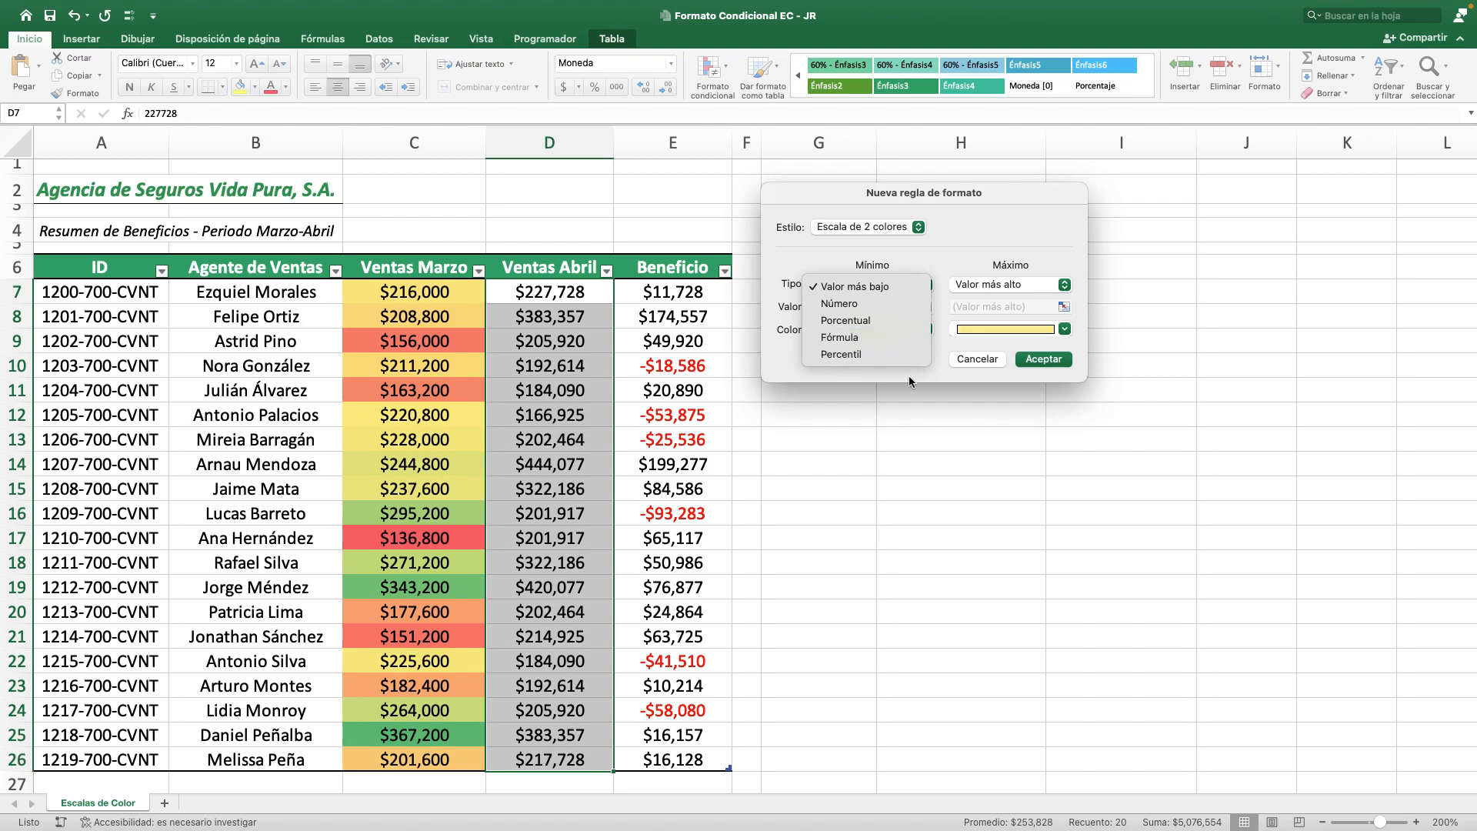
{"action": "left_click", "coordinate": [917, 290]}
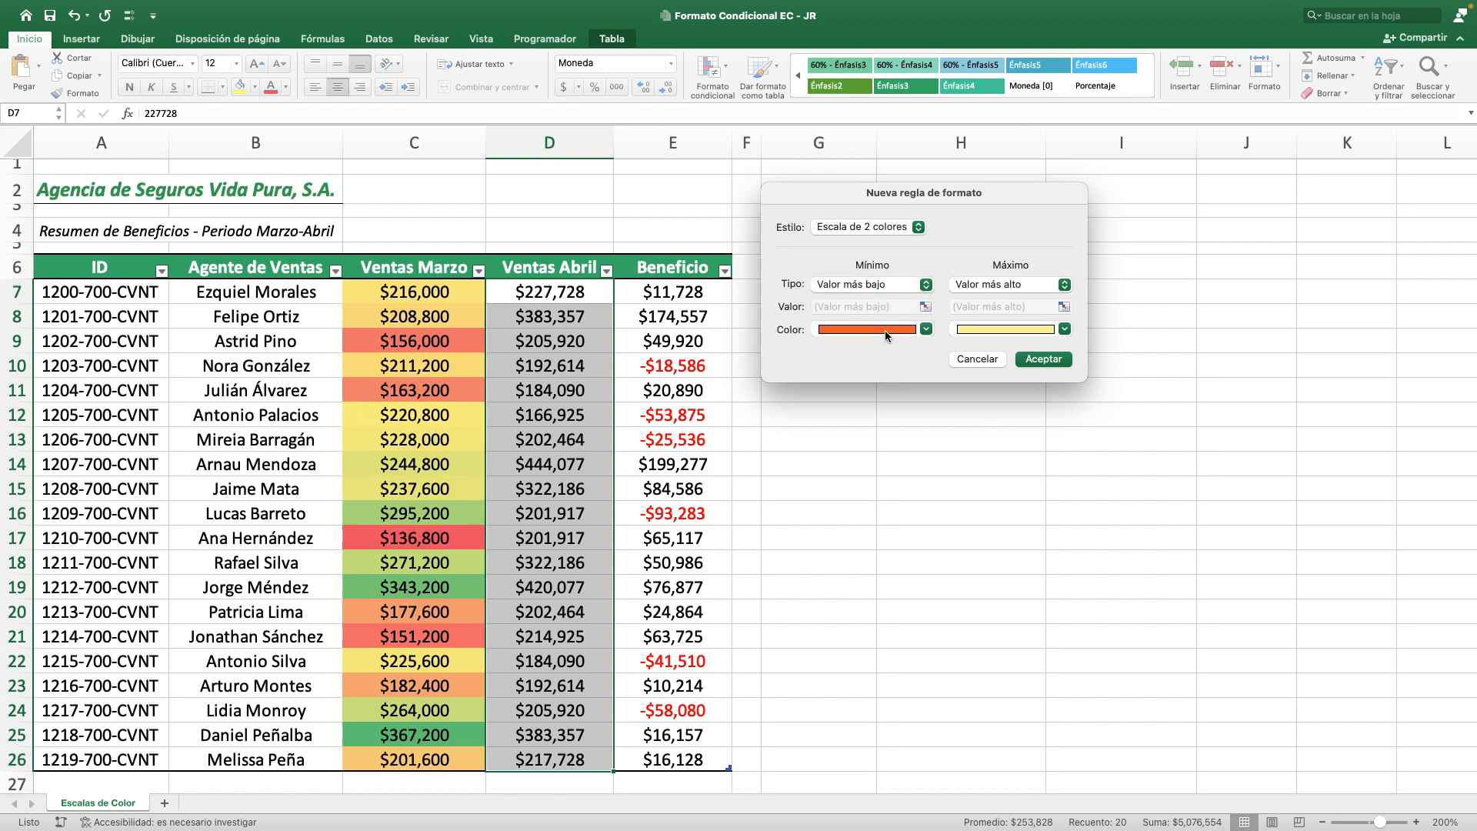
{"action": "left_click", "coordinate": [884, 330]}
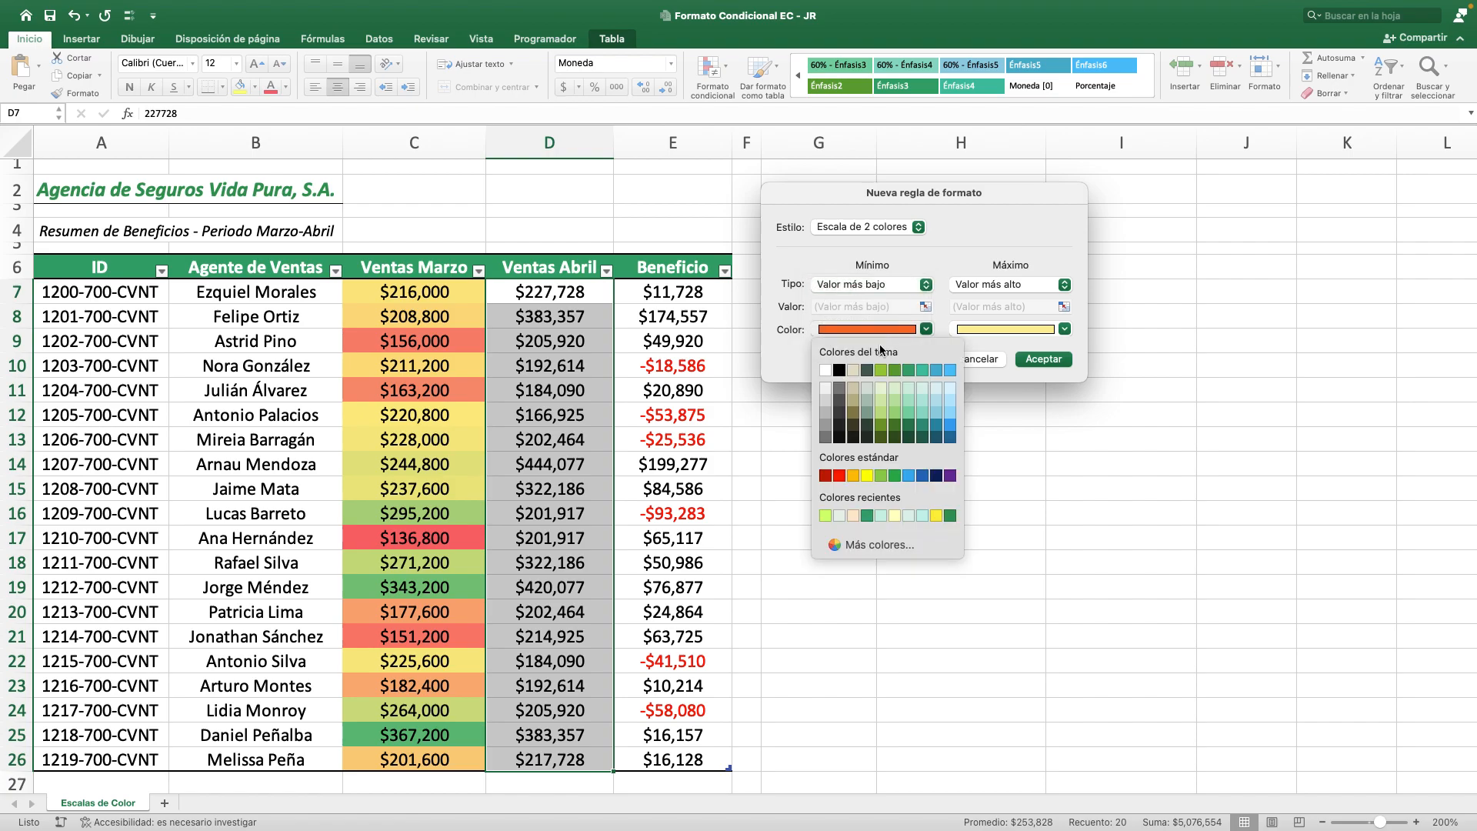
{"action": "left_click", "coordinate": [825, 372]}
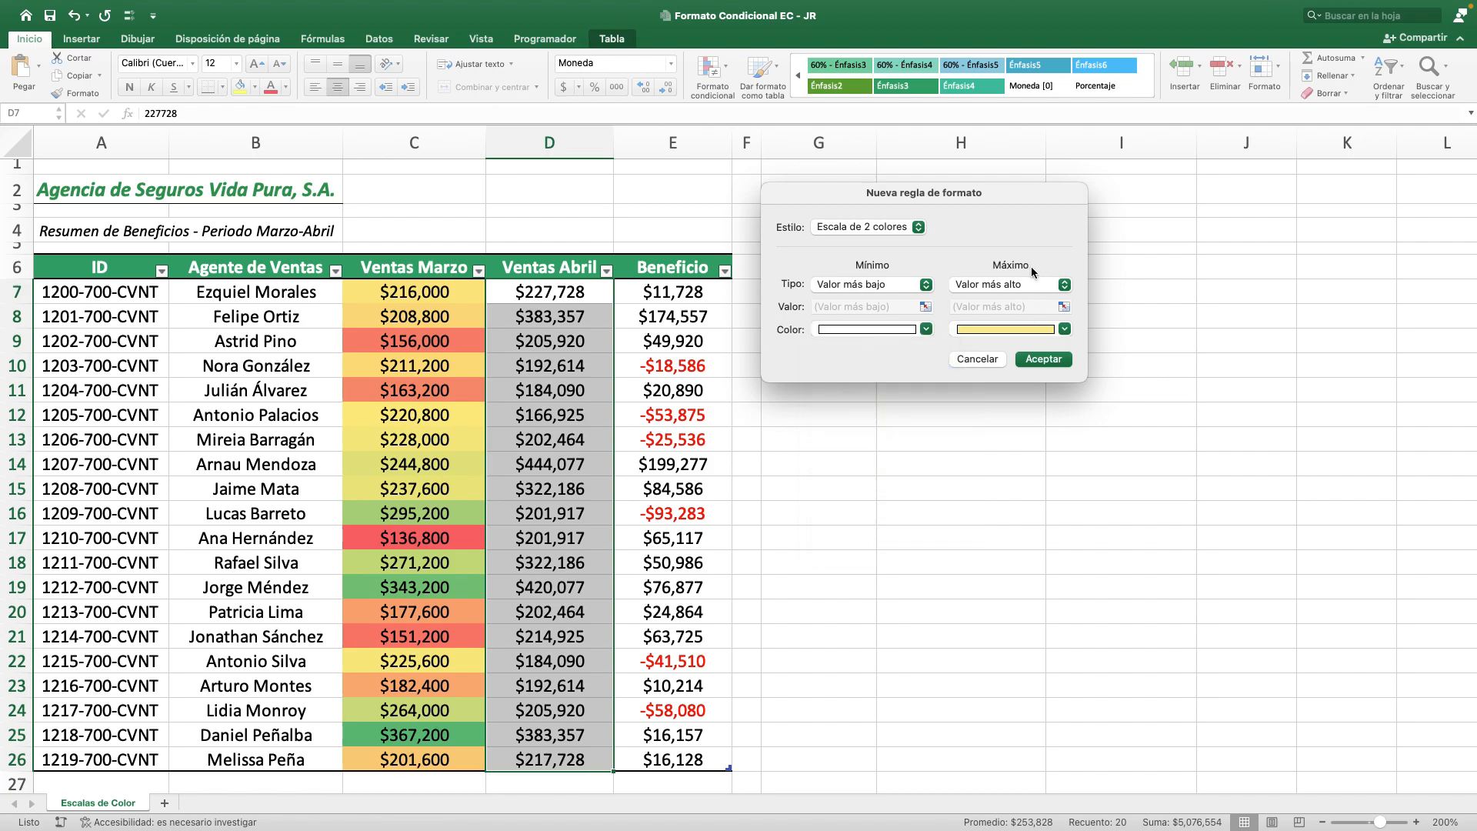
Set the maximum color to light blue, keeping the Valor más alto type, and apply the two-color scale.
{"action": "left_click", "coordinate": [991, 290]}
{"action": "left_click", "coordinate": [1066, 227]}
{"action": "left_click", "coordinate": [1066, 330]}
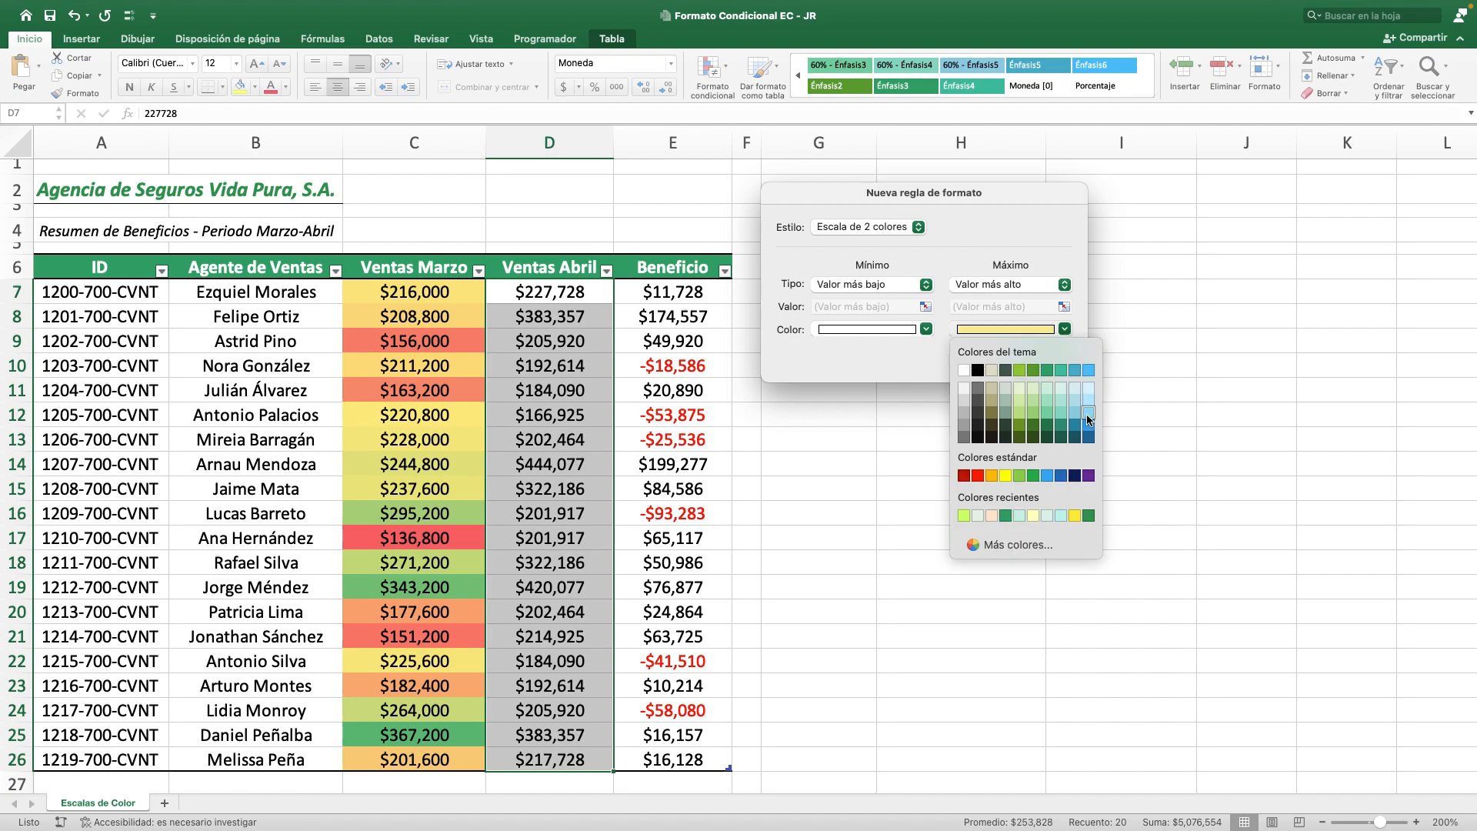
{"action": "left_click", "coordinate": [1089, 413]}
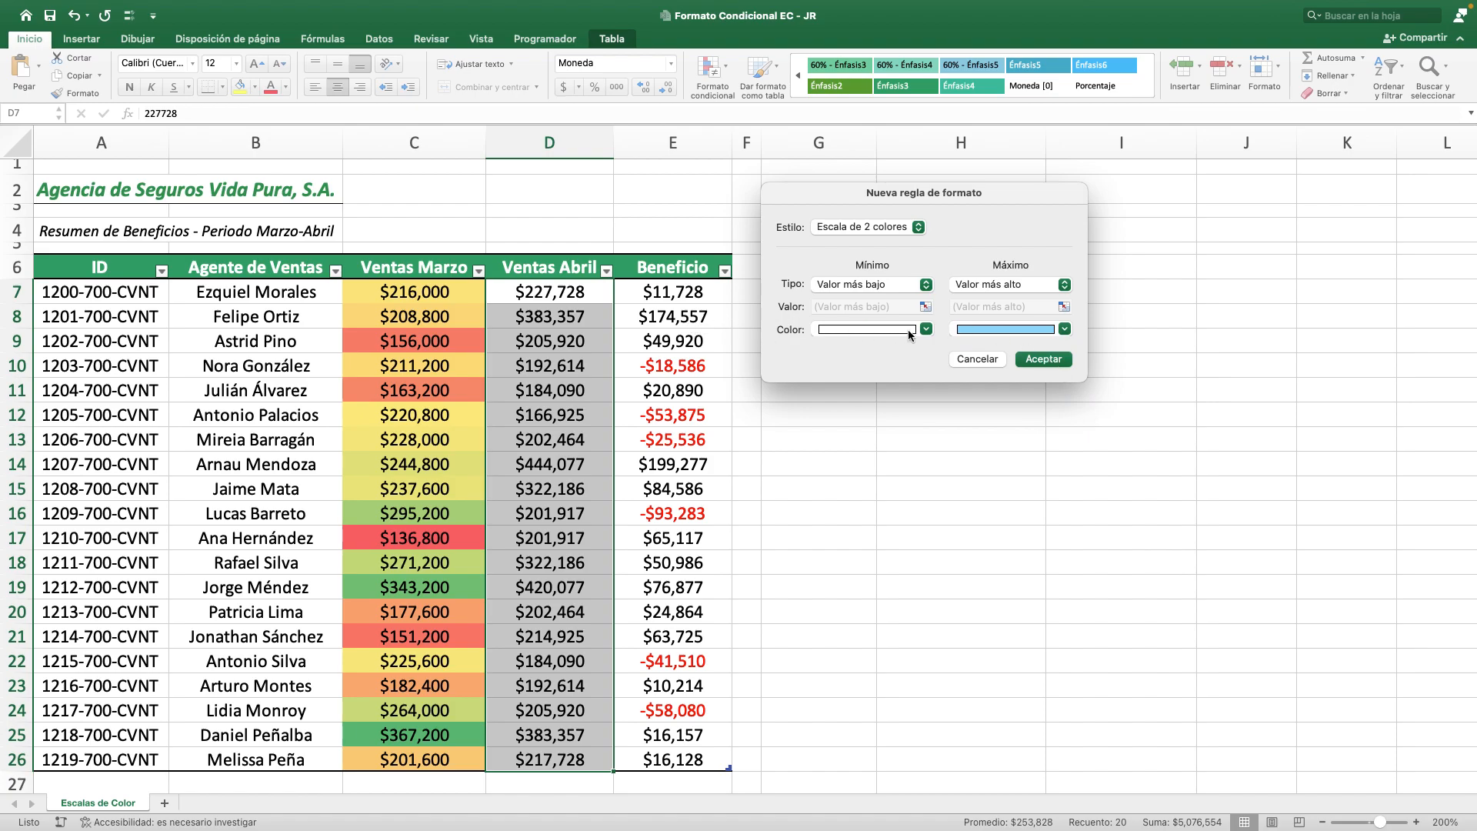
{"action": "left_click", "coordinate": [1043, 359]}
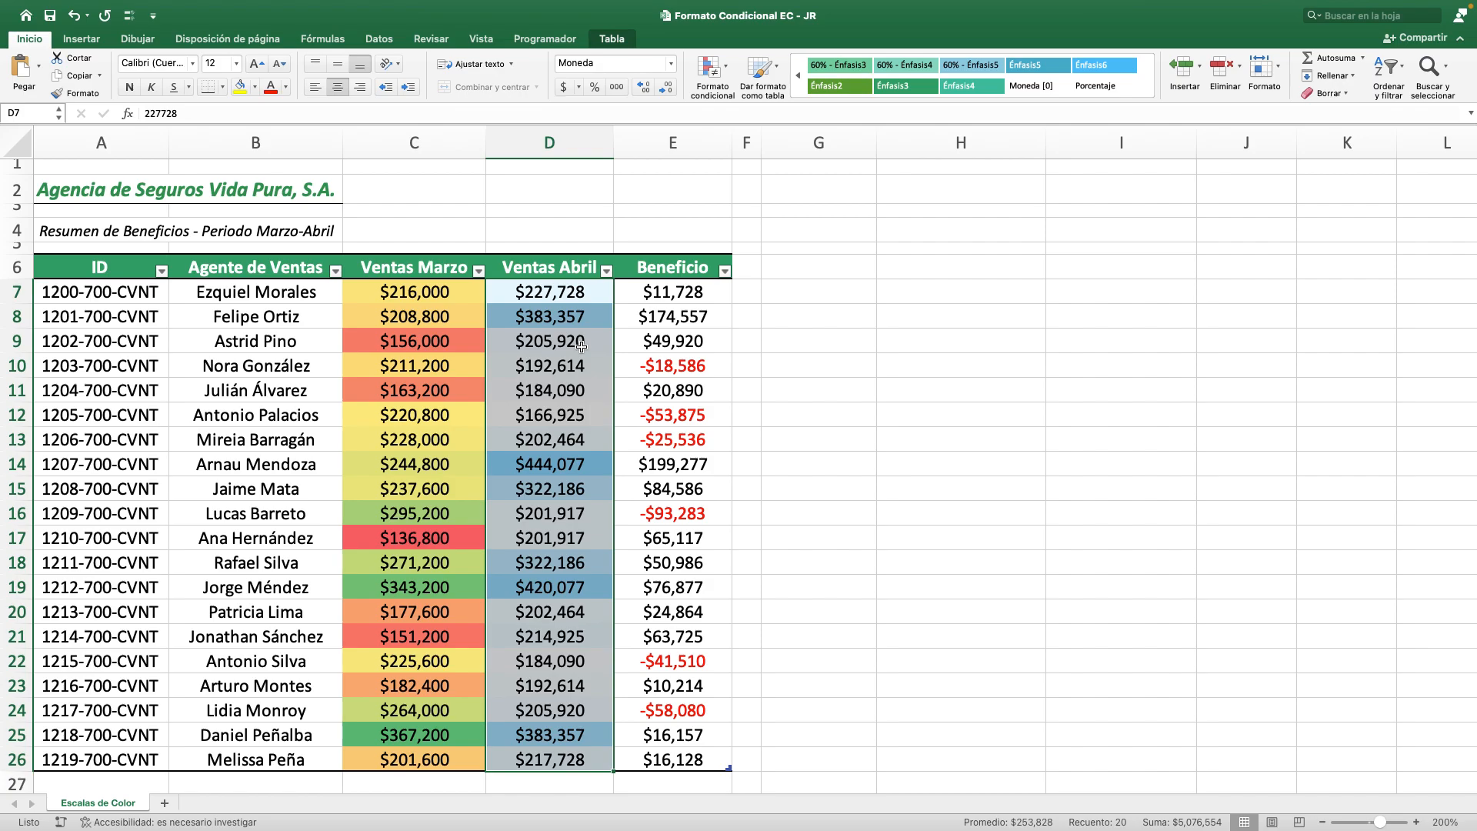
Examine the white-to-blue shading in Ventas Abril by comparing cells with high and low values.
{"action": "left_click", "coordinate": [599, 466]}
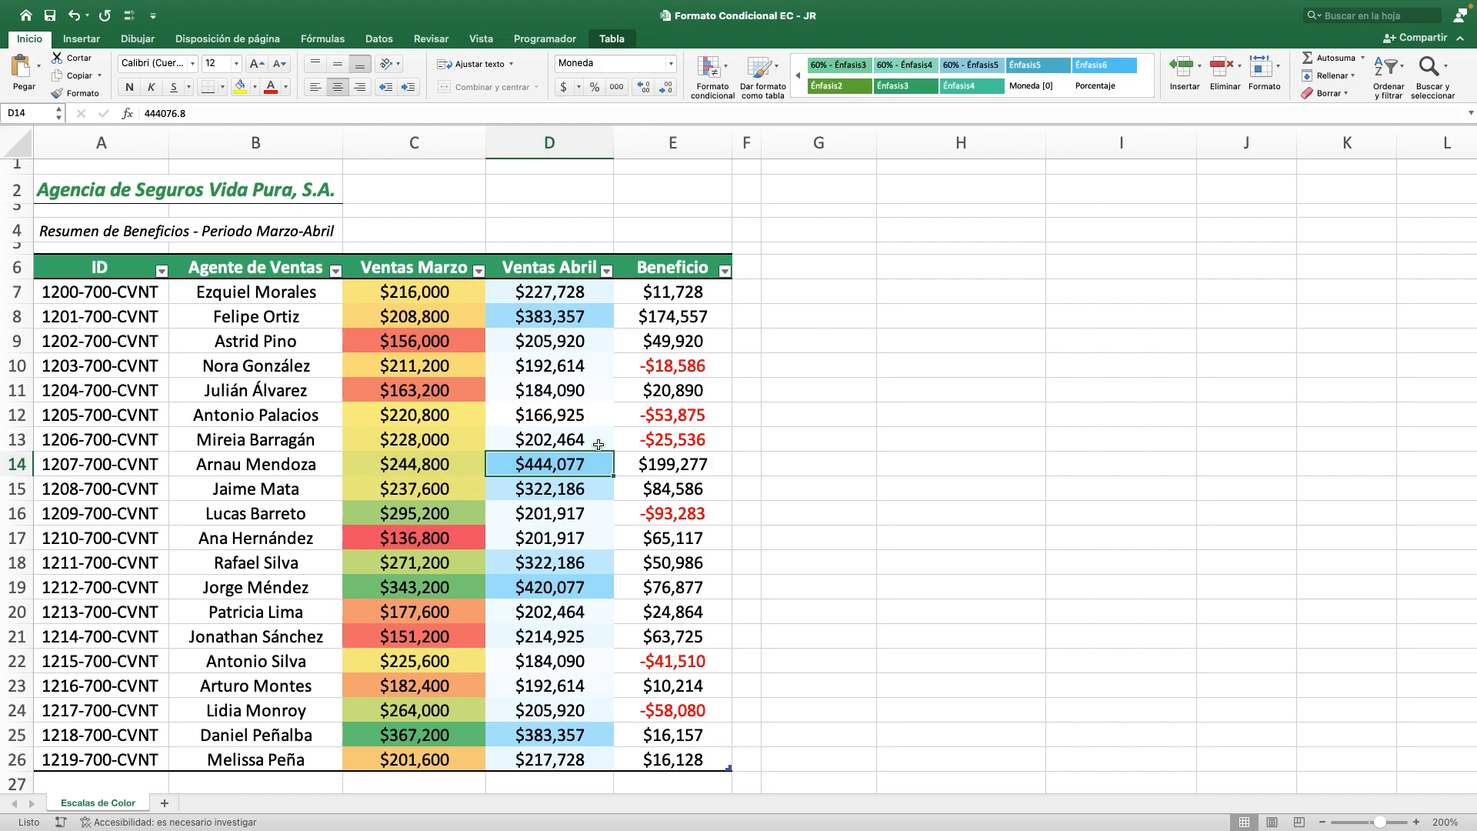
{"action": "left_click", "coordinate": [601, 416]}
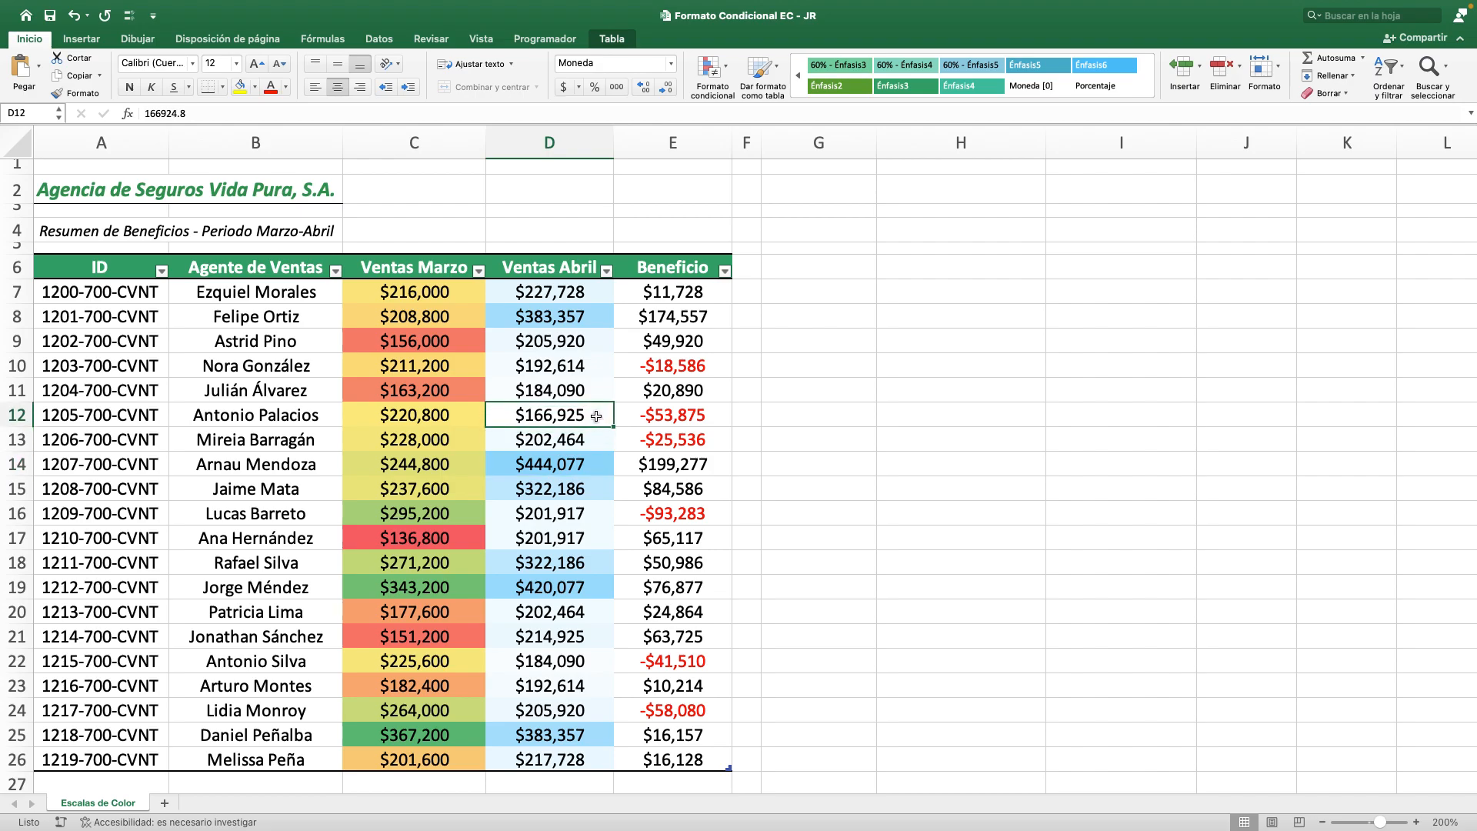
{"action": "left_click", "coordinate": [593, 666]}
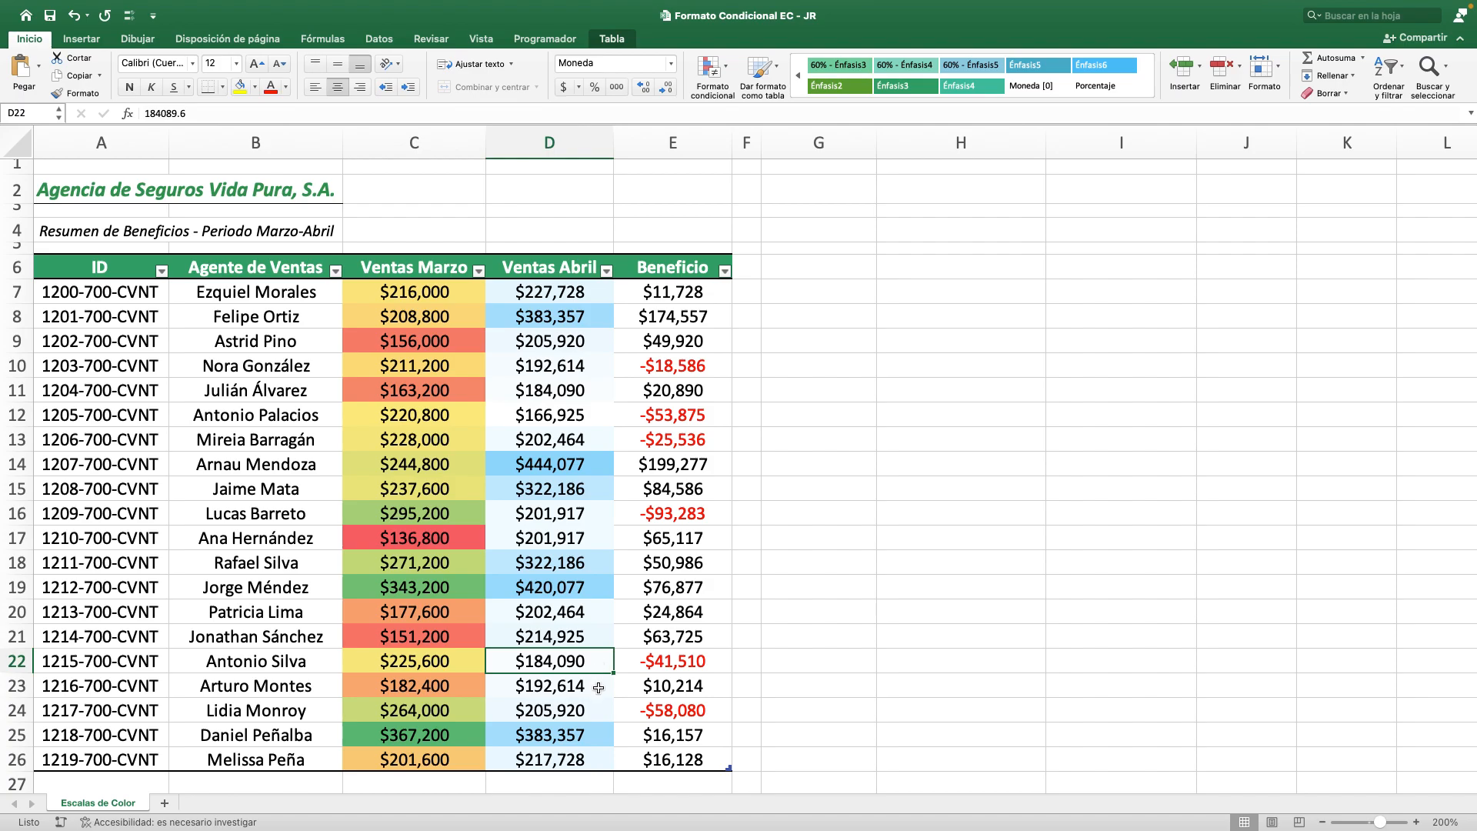
{"action": "left_click", "coordinate": [598, 690]}
{"action": "left_click", "coordinate": [600, 710]}
{"action": "left_click", "coordinate": [598, 735]}
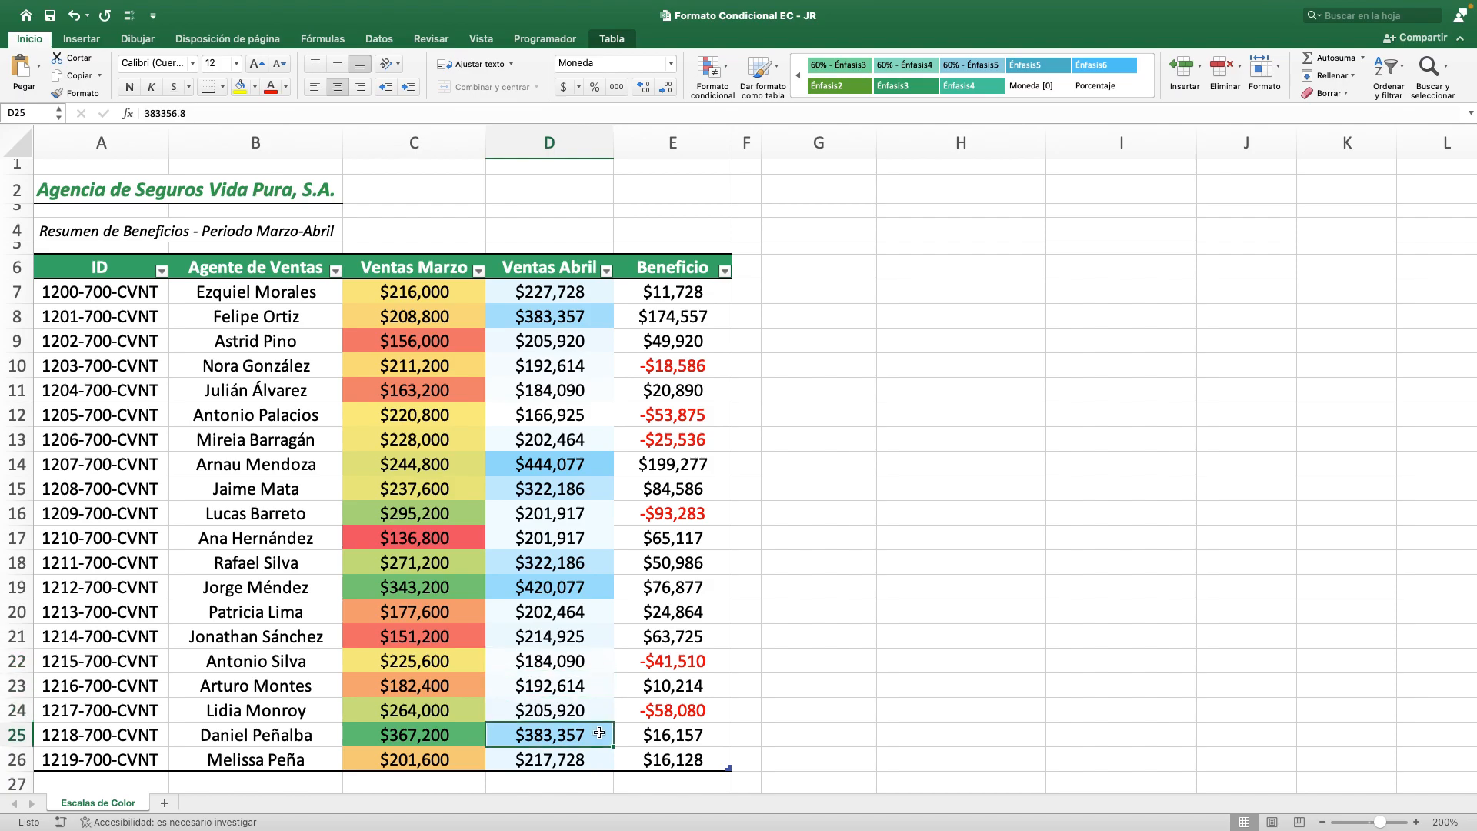
{"action": "left_click", "coordinate": [594, 468]}
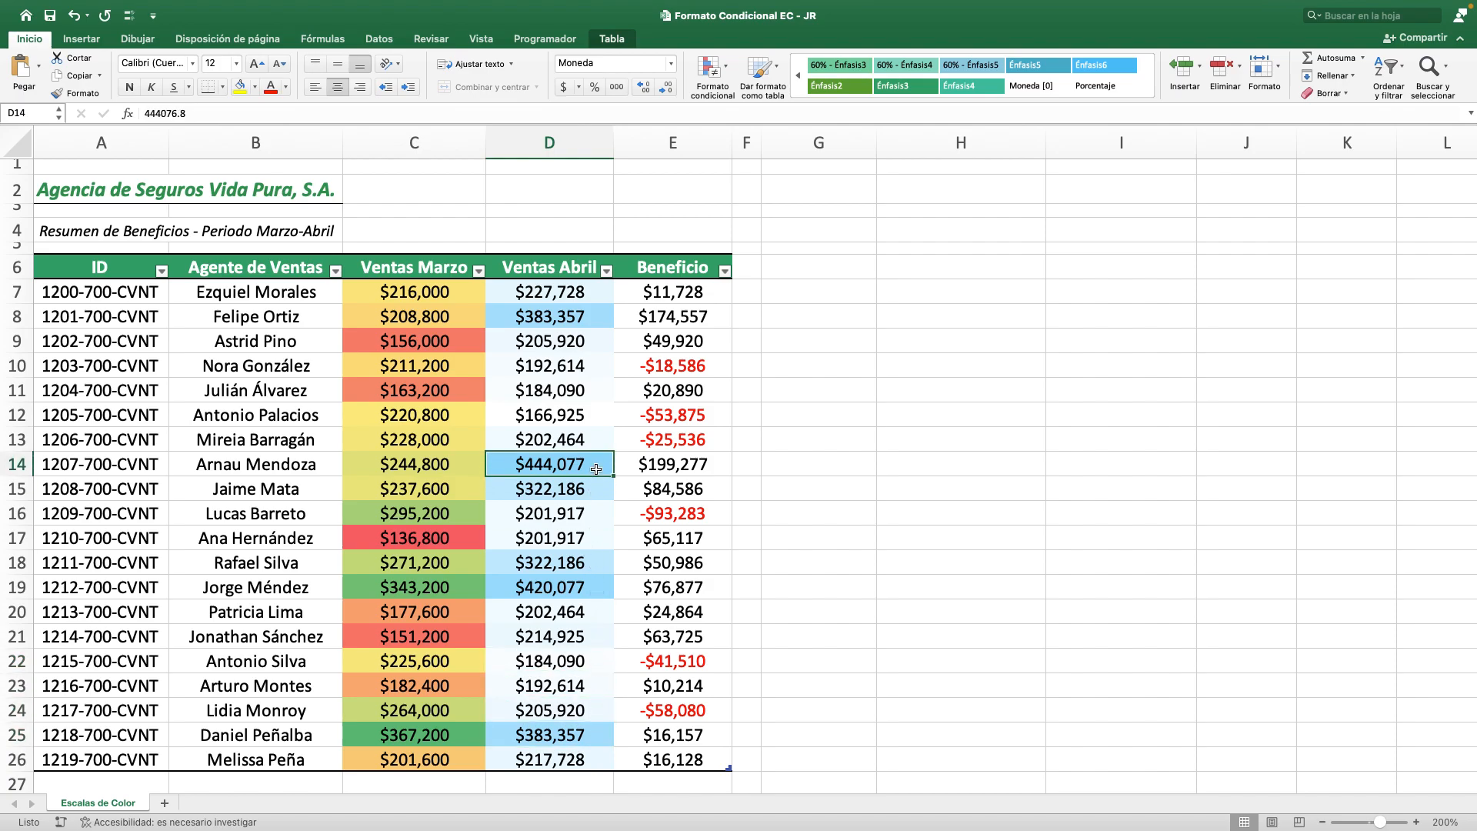
{"action": "left_click", "coordinate": [595, 420]}
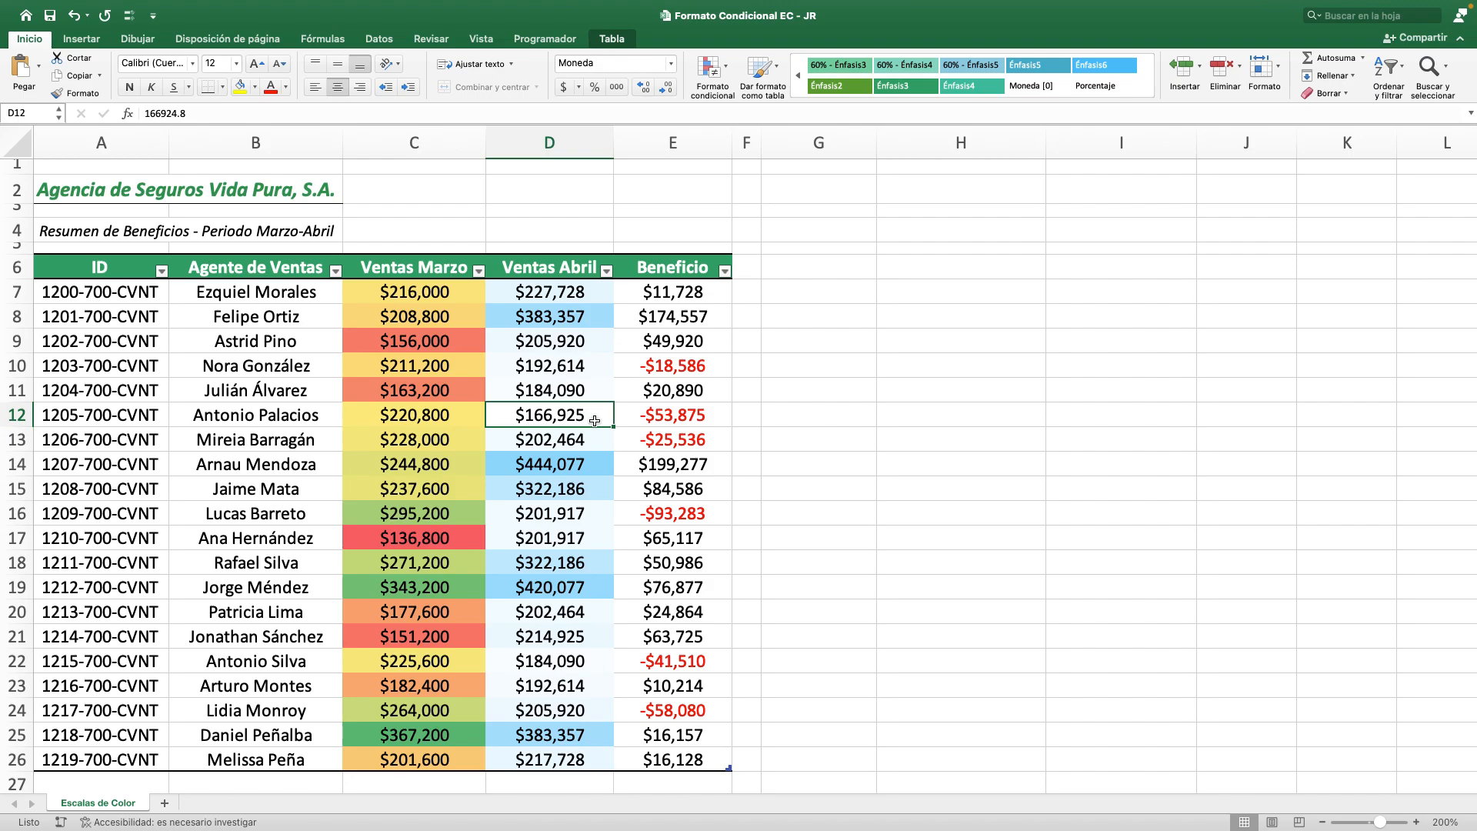
{"action": "left_click", "coordinate": [599, 468], "text": "super"}
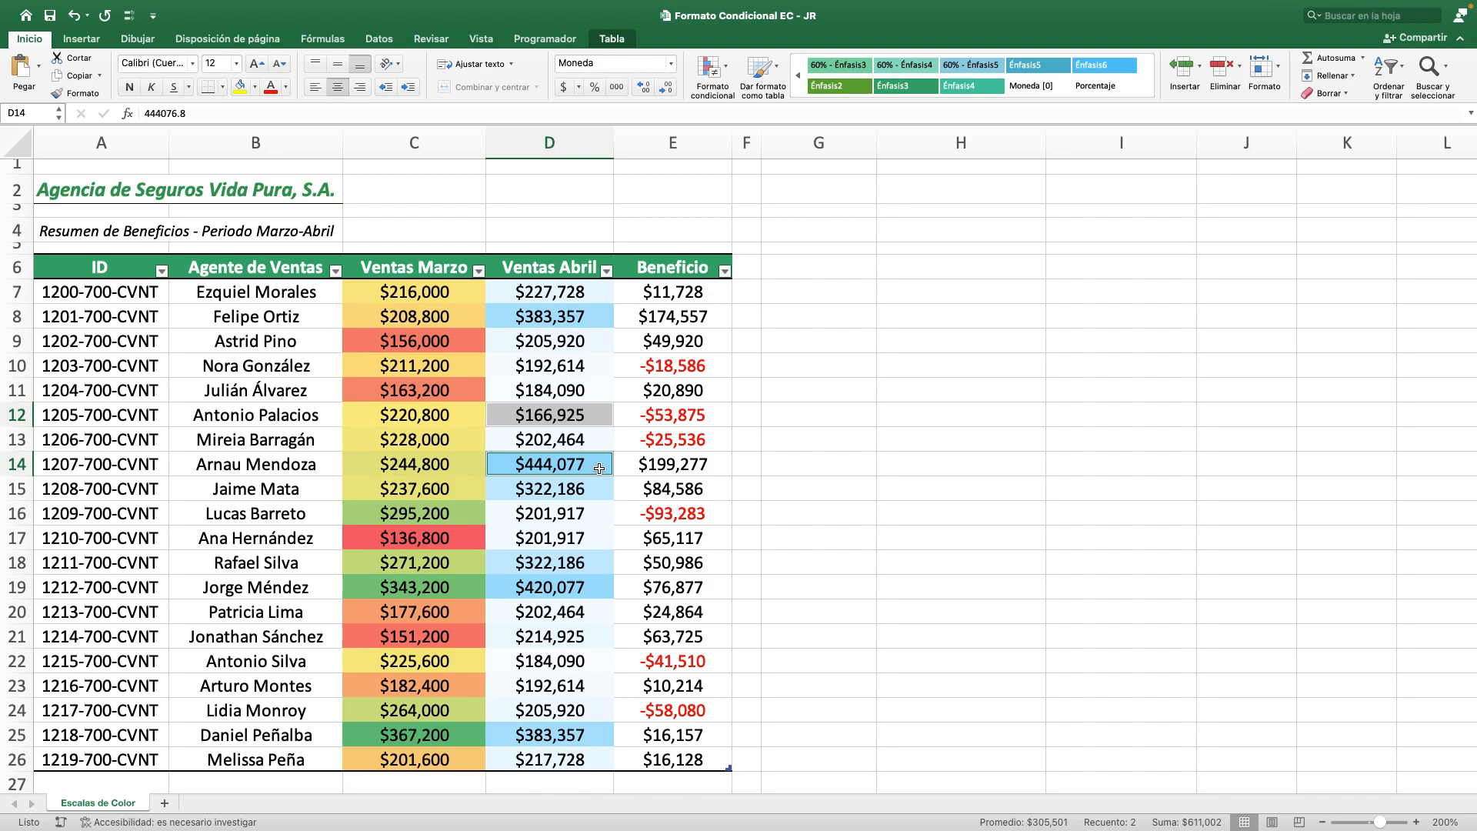
Apply the reversed preset color scale to the Ventas Marzo values in C7:C26, with red for high values and green for low ones.
{"action": "left_click", "coordinate": [462, 293]}
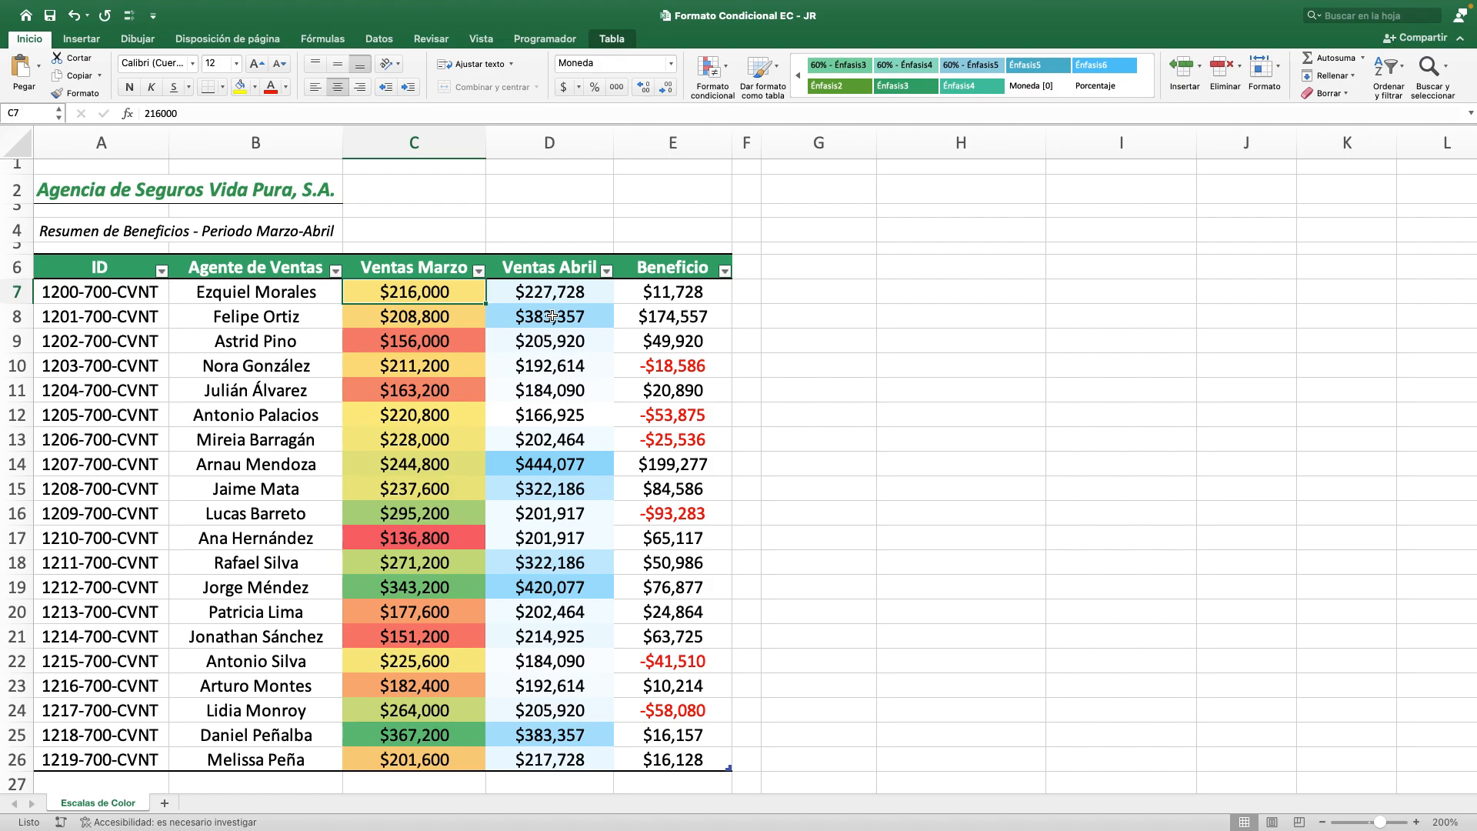
{"action": "key", "text": "ctrl+shift+Down"}
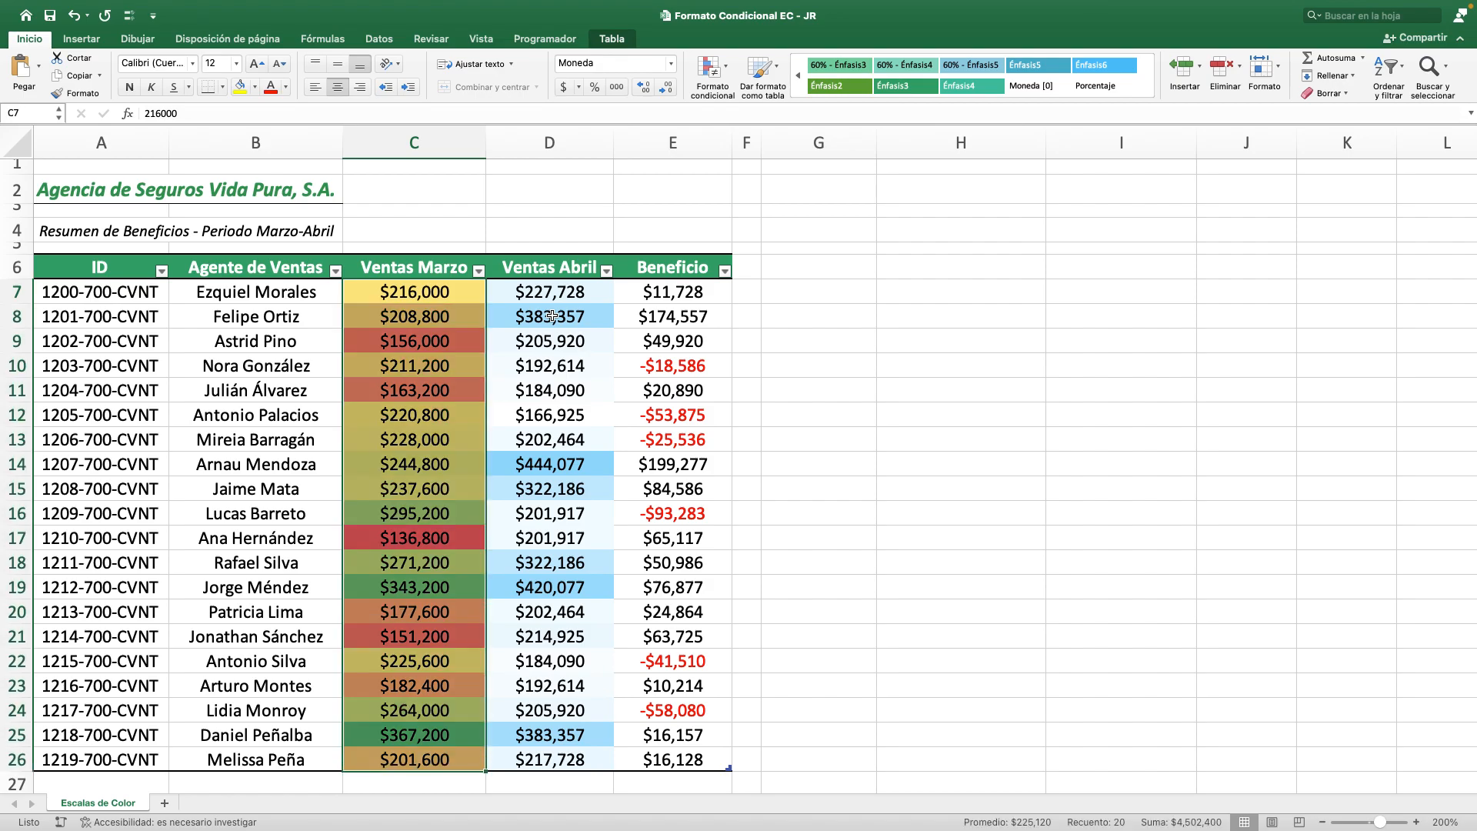
{"action": "left_click", "coordinate": [714, 75]}
{"action": "mouse_move", "coordinate": [803, 141]}
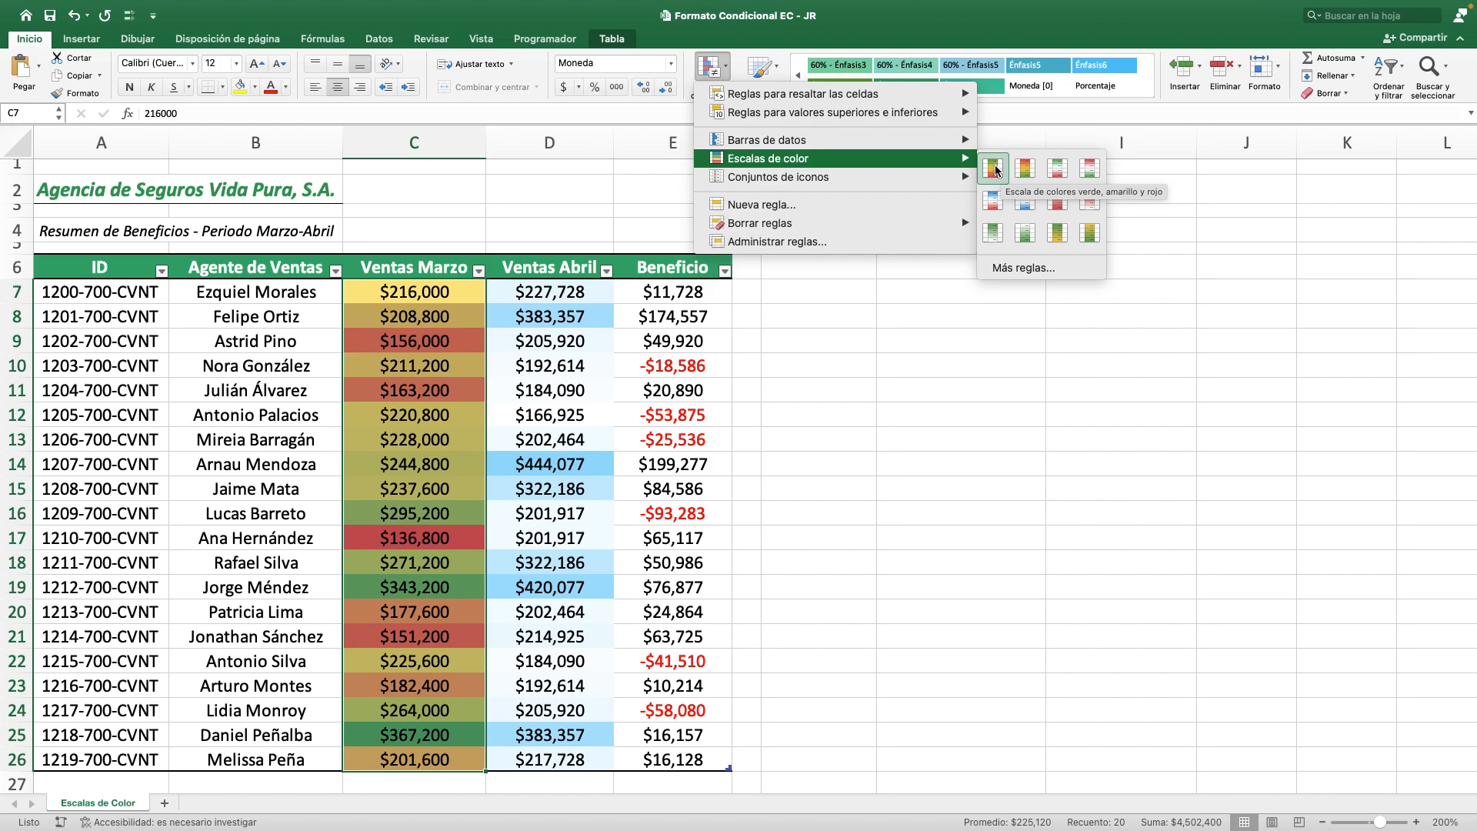
{"action": "left_click", "coordinate": [1025, 168]}
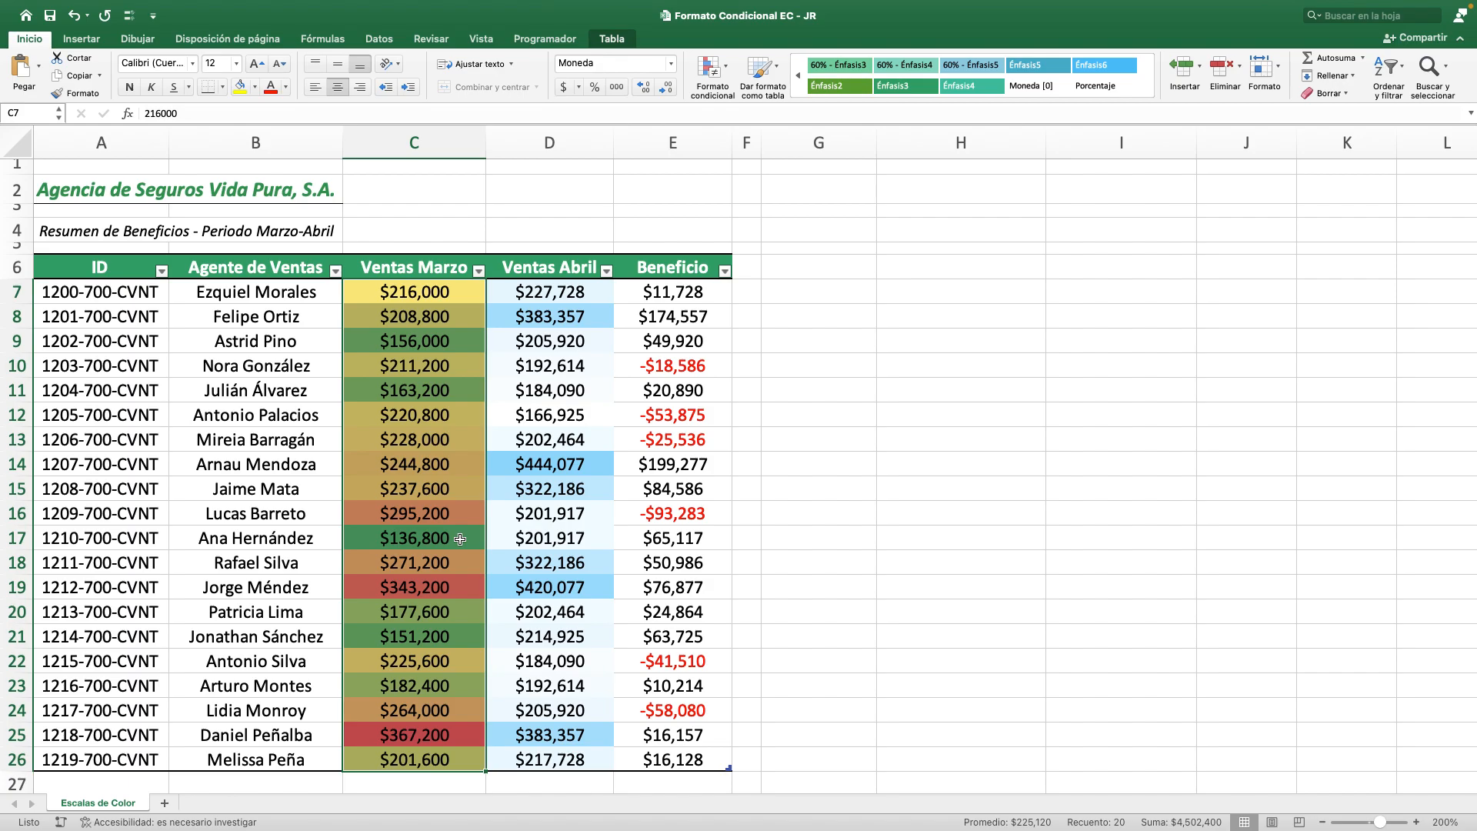
{"action": "left_click", "coordinate": [708, 68]}
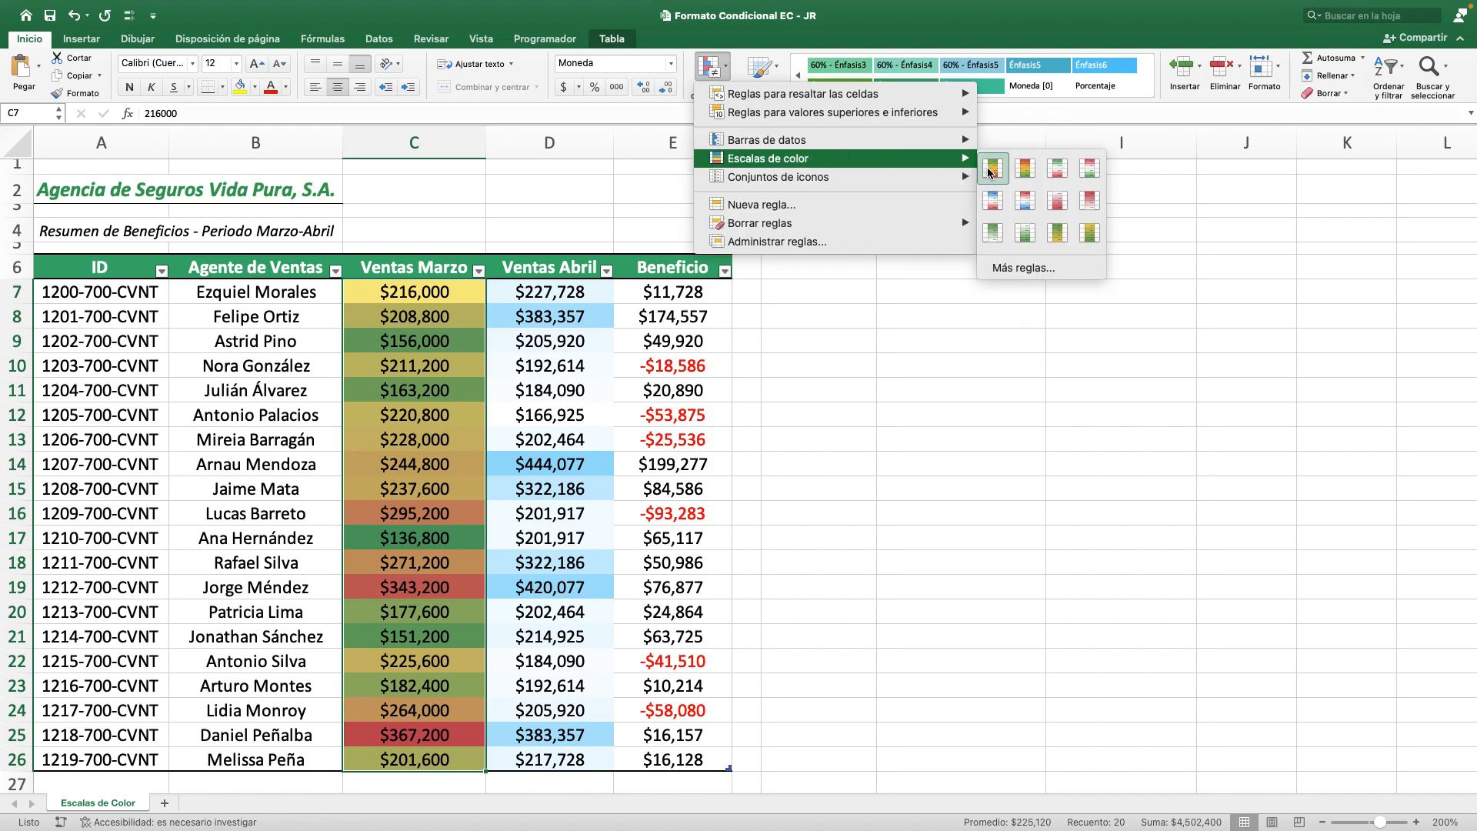
{"action": "left_click", "coordinate": [1025, 169]}
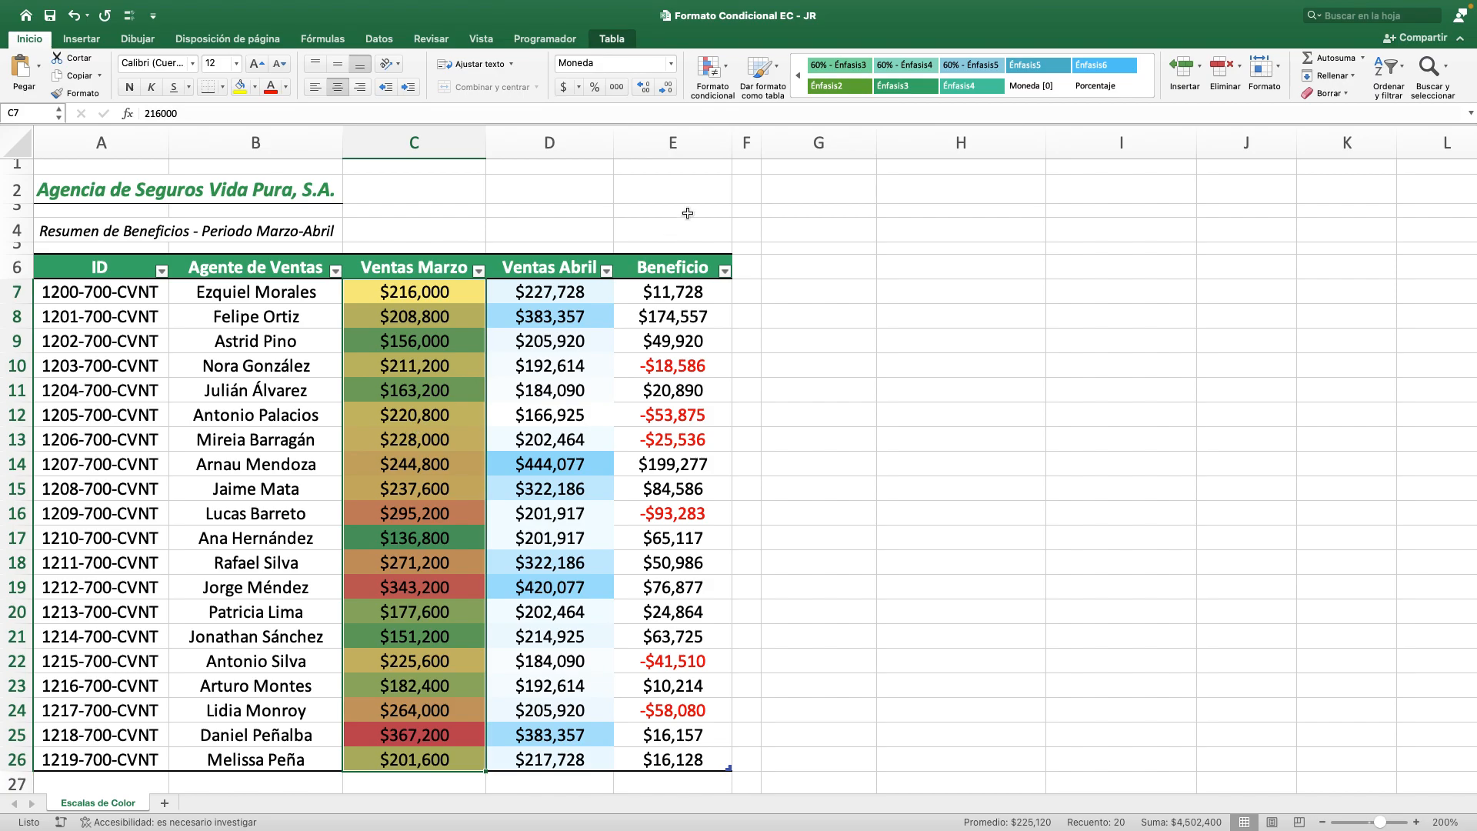
Apply the preset green, yellow and red color scale to the Ventas Marzo values in C7:C26.
{"action": "left_click", "coordinate": [716, 77]}
{"action": "mouse_move", "coordinate": [815, 158]}
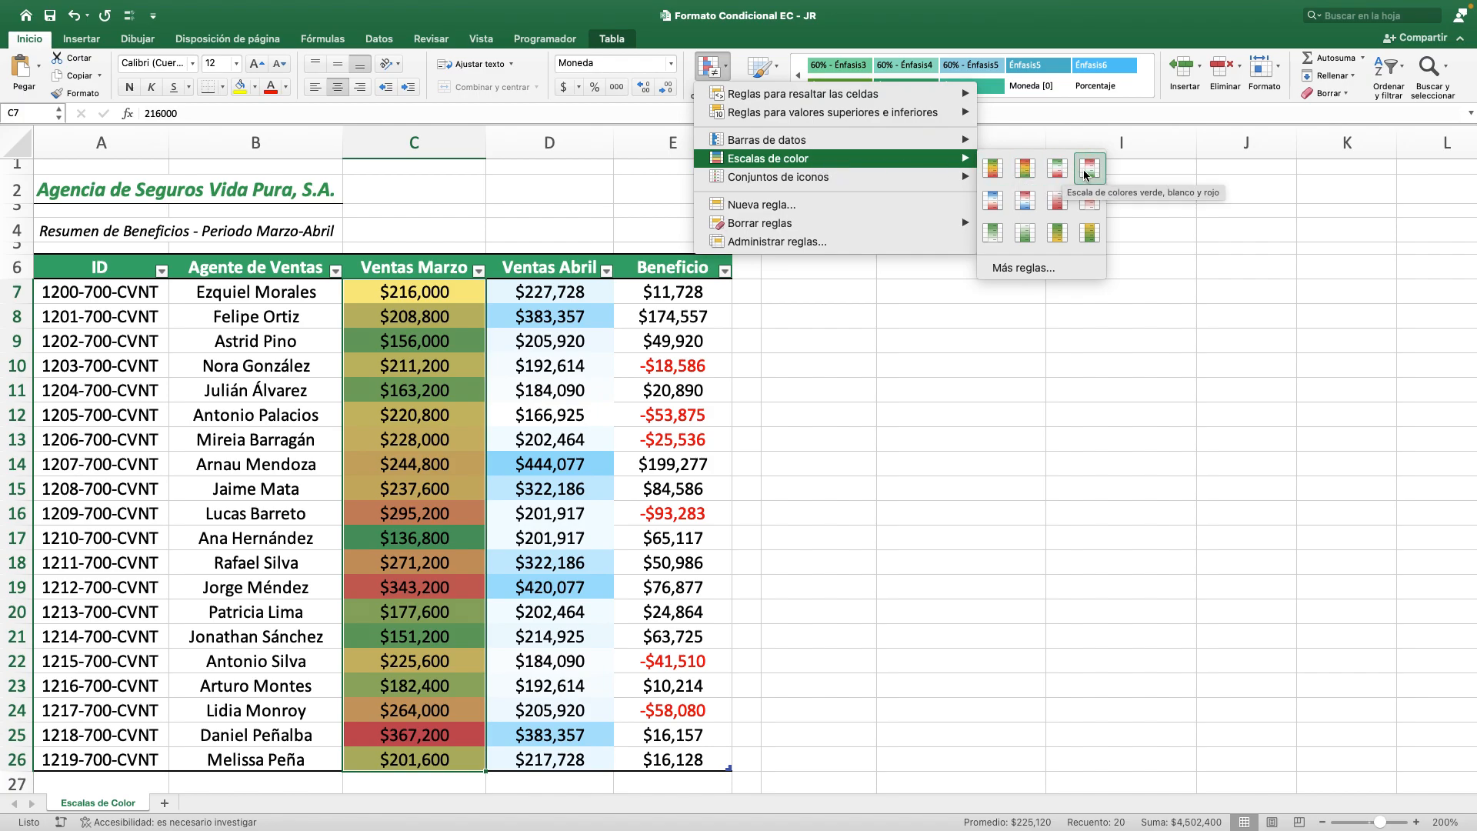
{"action": "left_click", "coordinate": [990, 174]}
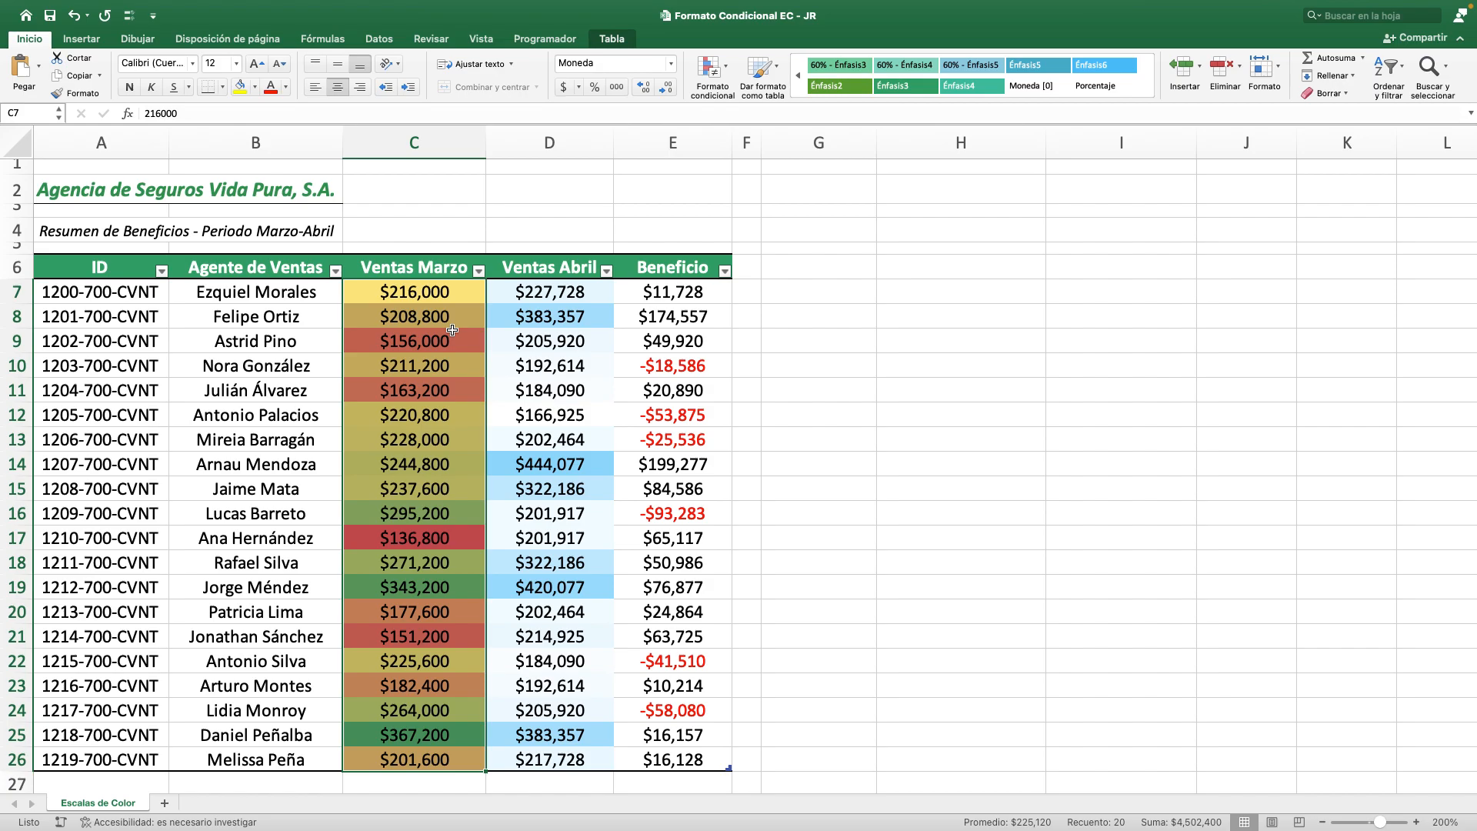
{"action": "left_click", "coordinate": [452, 300]}
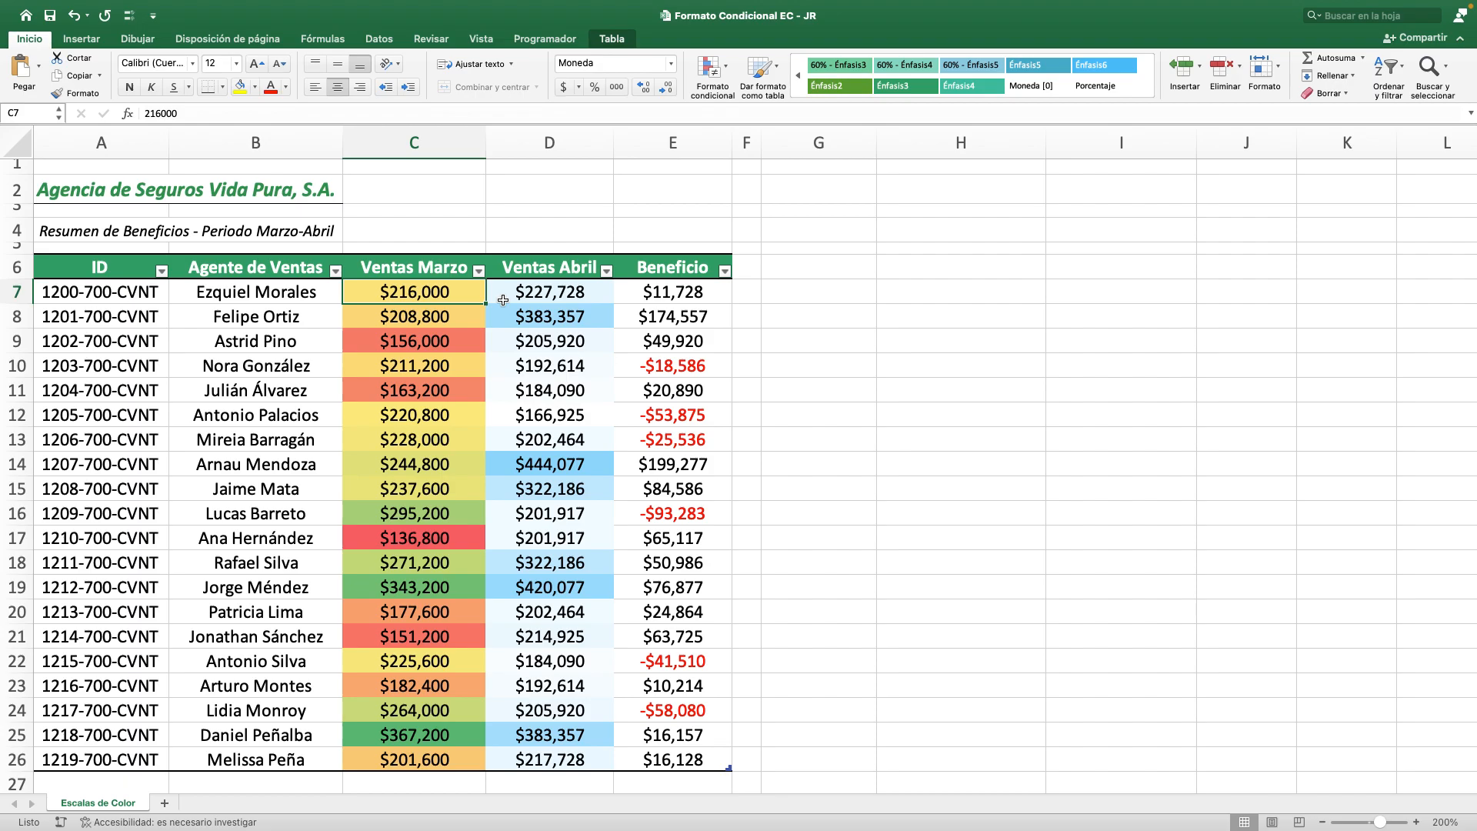
Compare the Ventas Marzo and Ventas Abril columns as two separately formatted ranges.
{"action": "left_click", "coordinate": [438, 275]}
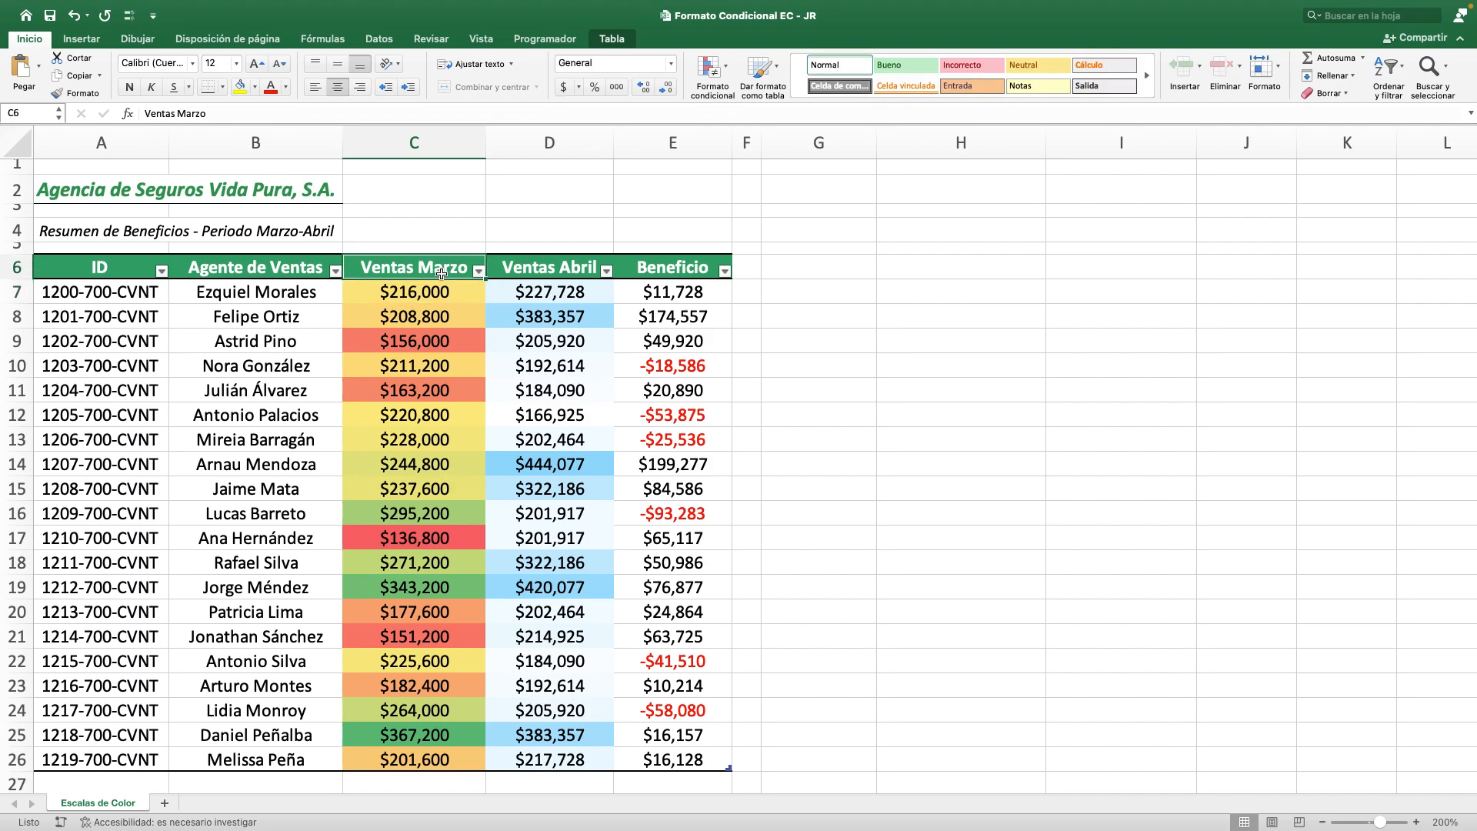
{"action": "left_click", "coordinate": [572, 269]}
{"action": "left_click", "coordinate": [444, 290]}
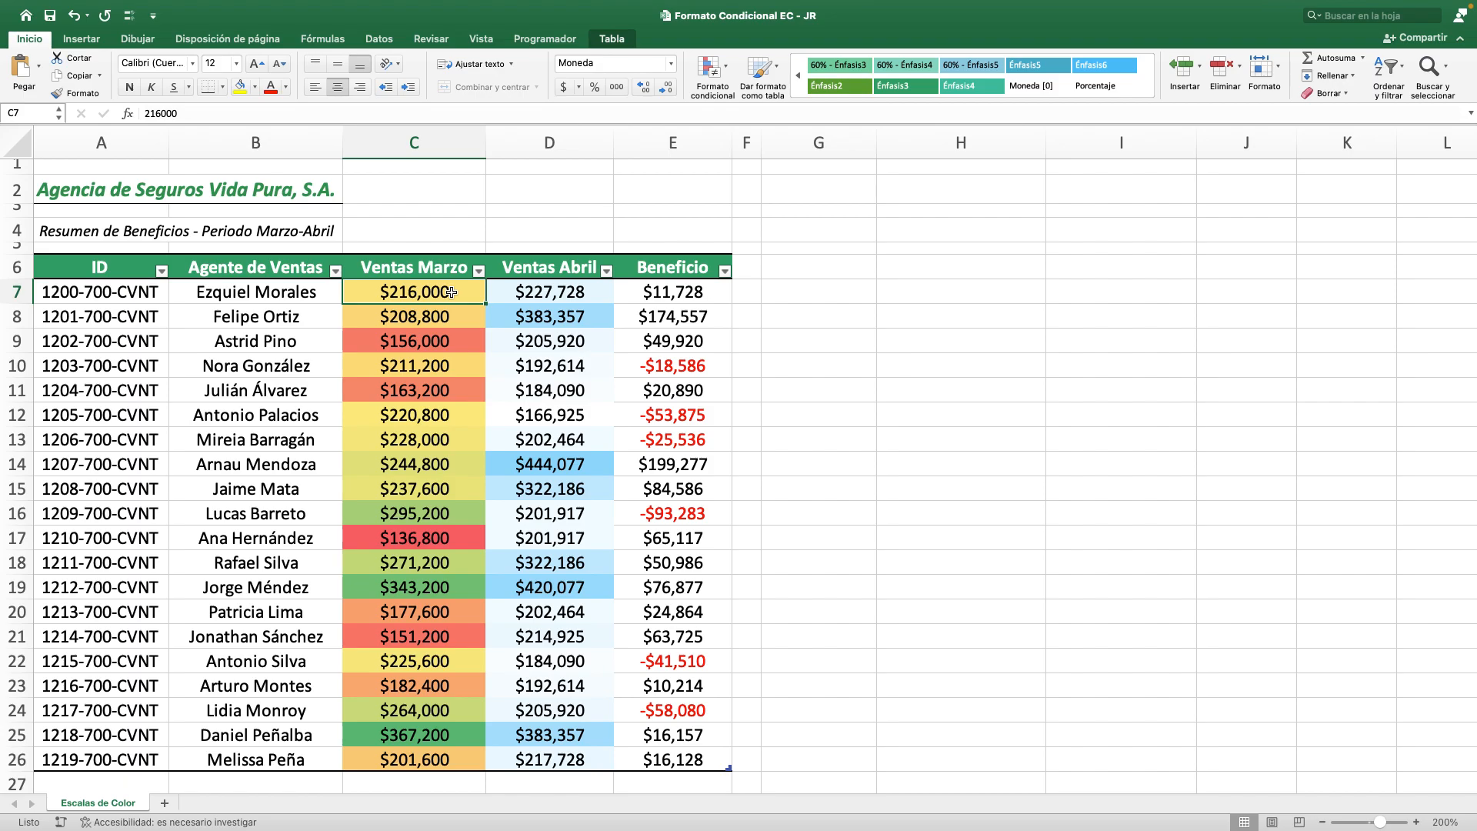
{"action": "key", "text": "super+shift+Down"}
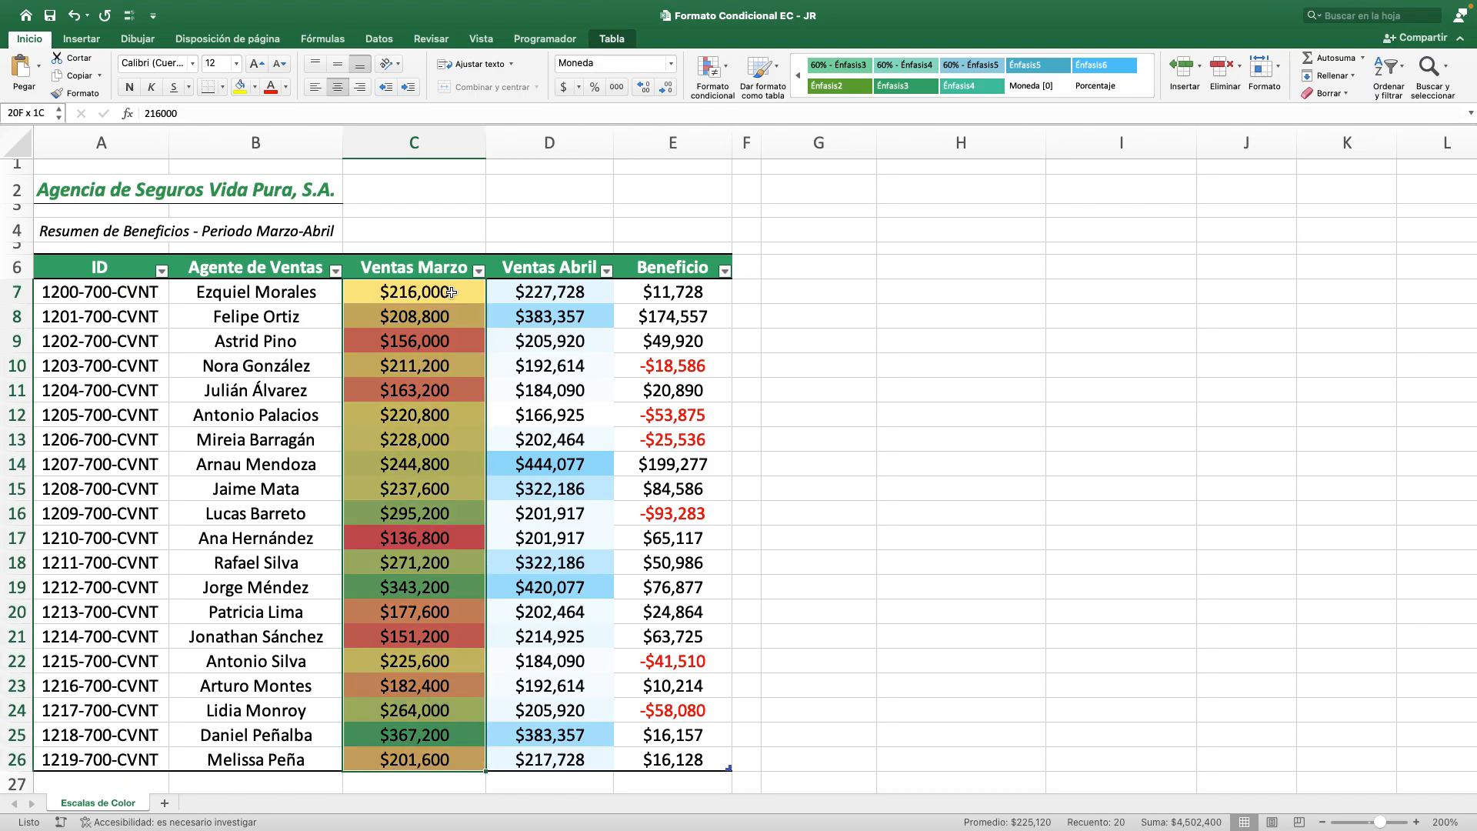
{"action": "key", "text": "Right"}
{"action": "key", "text": "super+shift+Down"}
Apply the preset green, yellow and red color scale to both sales columns together, covering C7:D26.
{"action": "left_click", "coordinate": [451, 292]}
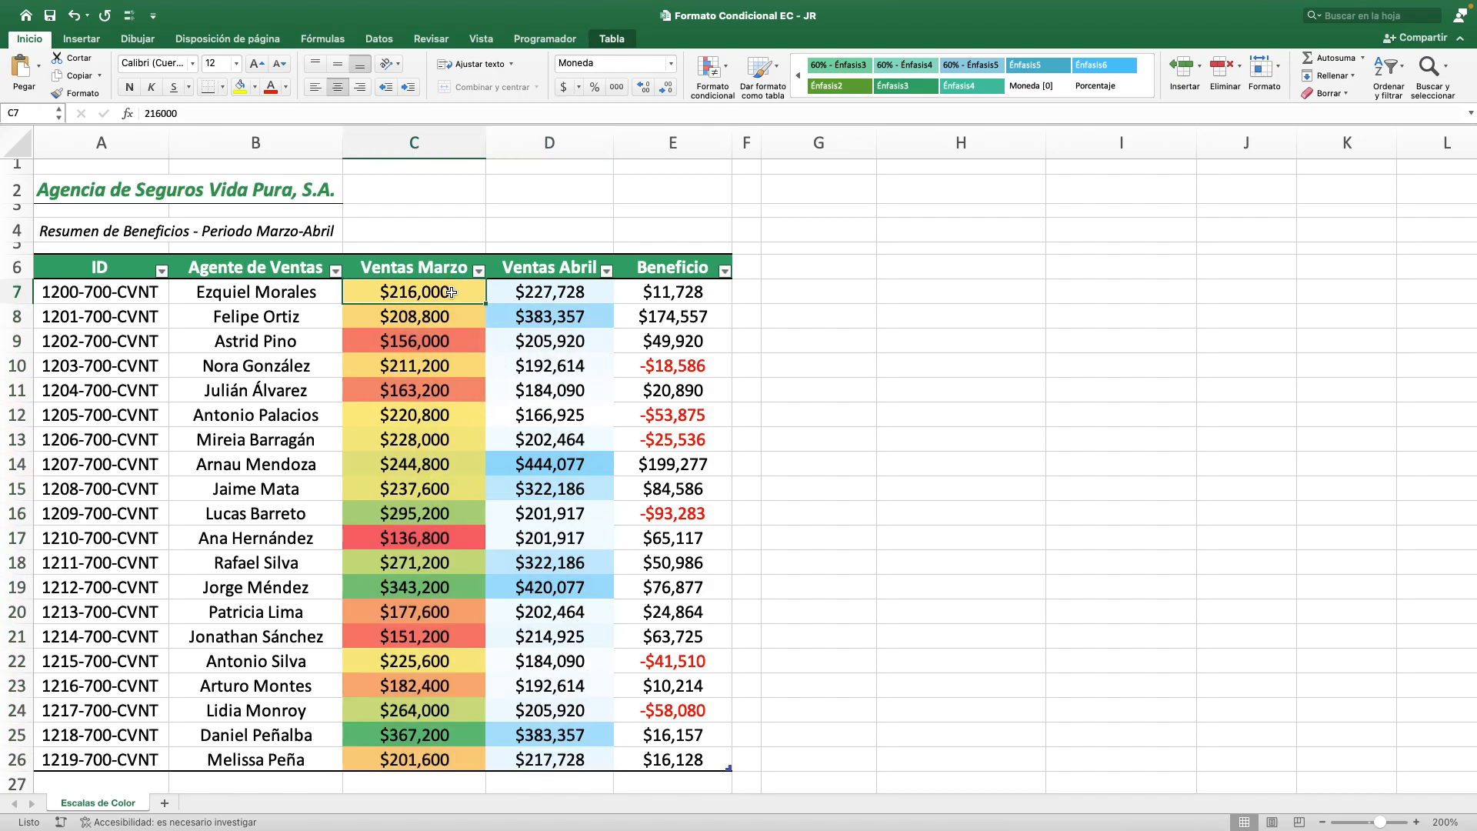
{"action": "key", "text": "super+shift+Down"}
{"action": "key", "text": "shift+Right"}
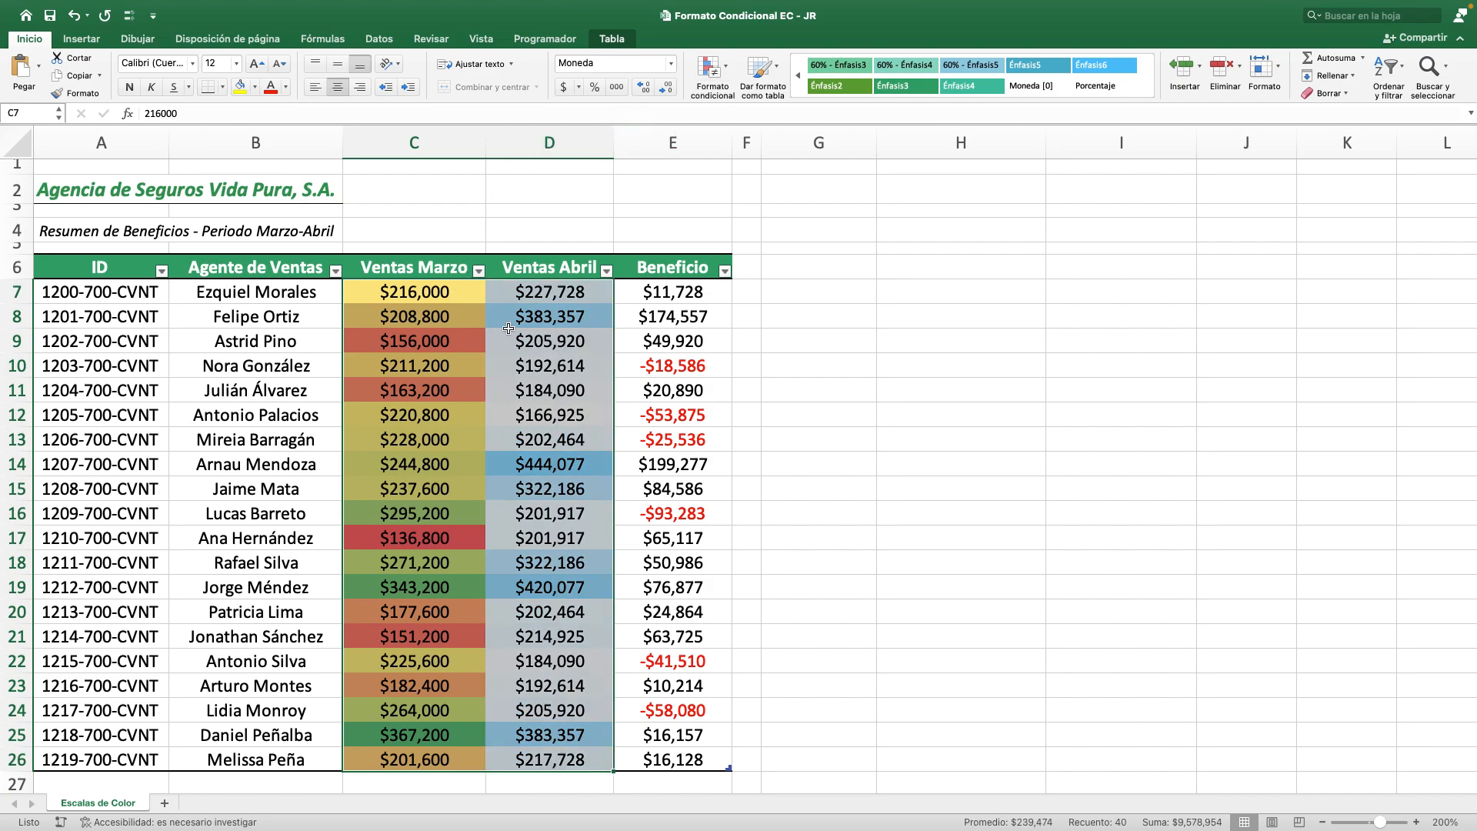
{"action": "left_click", "coordinate": [721, 68]}
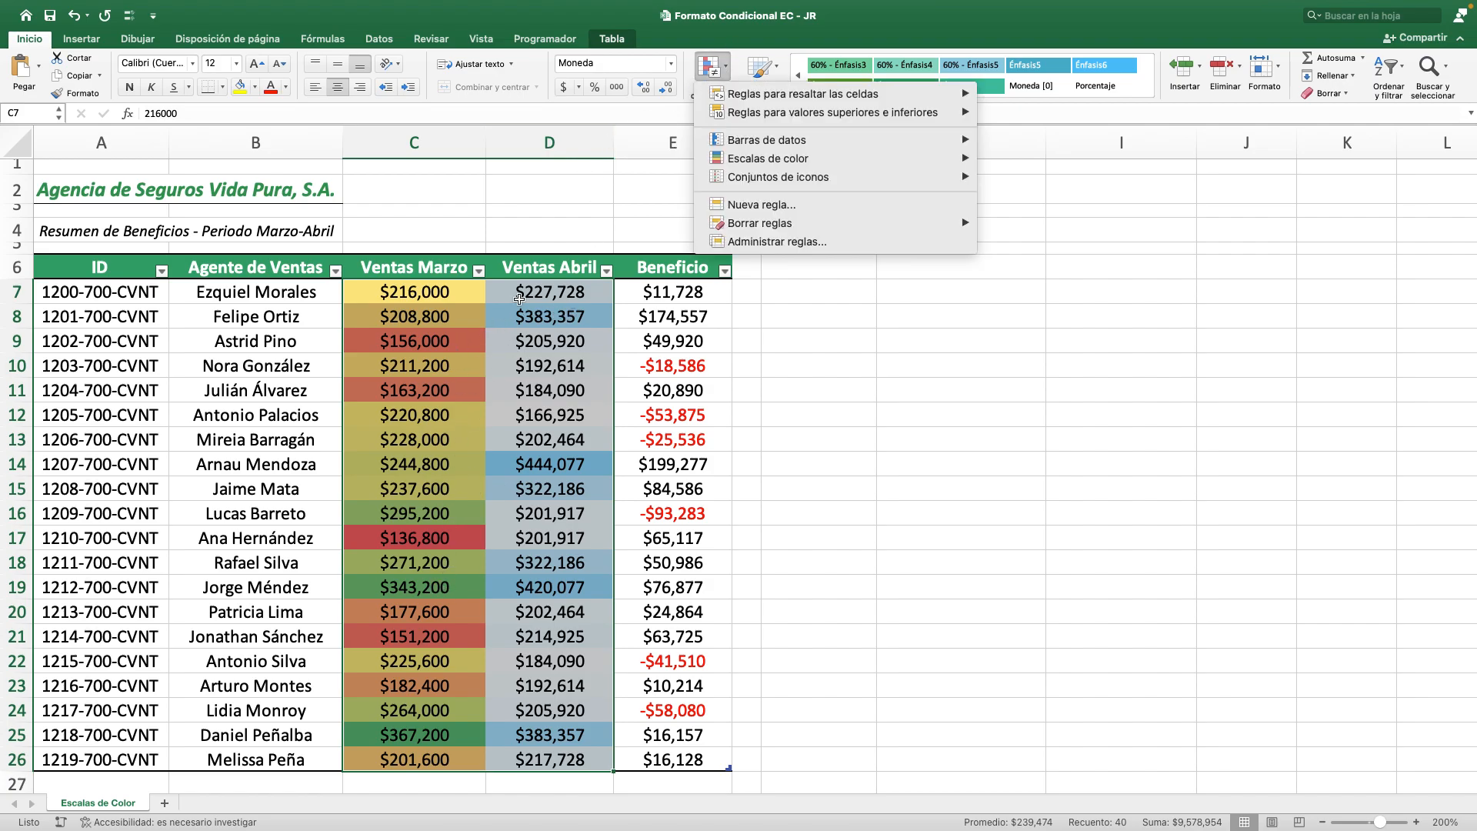
{"action": "mouse_move", "coordinate": [753, 154]}
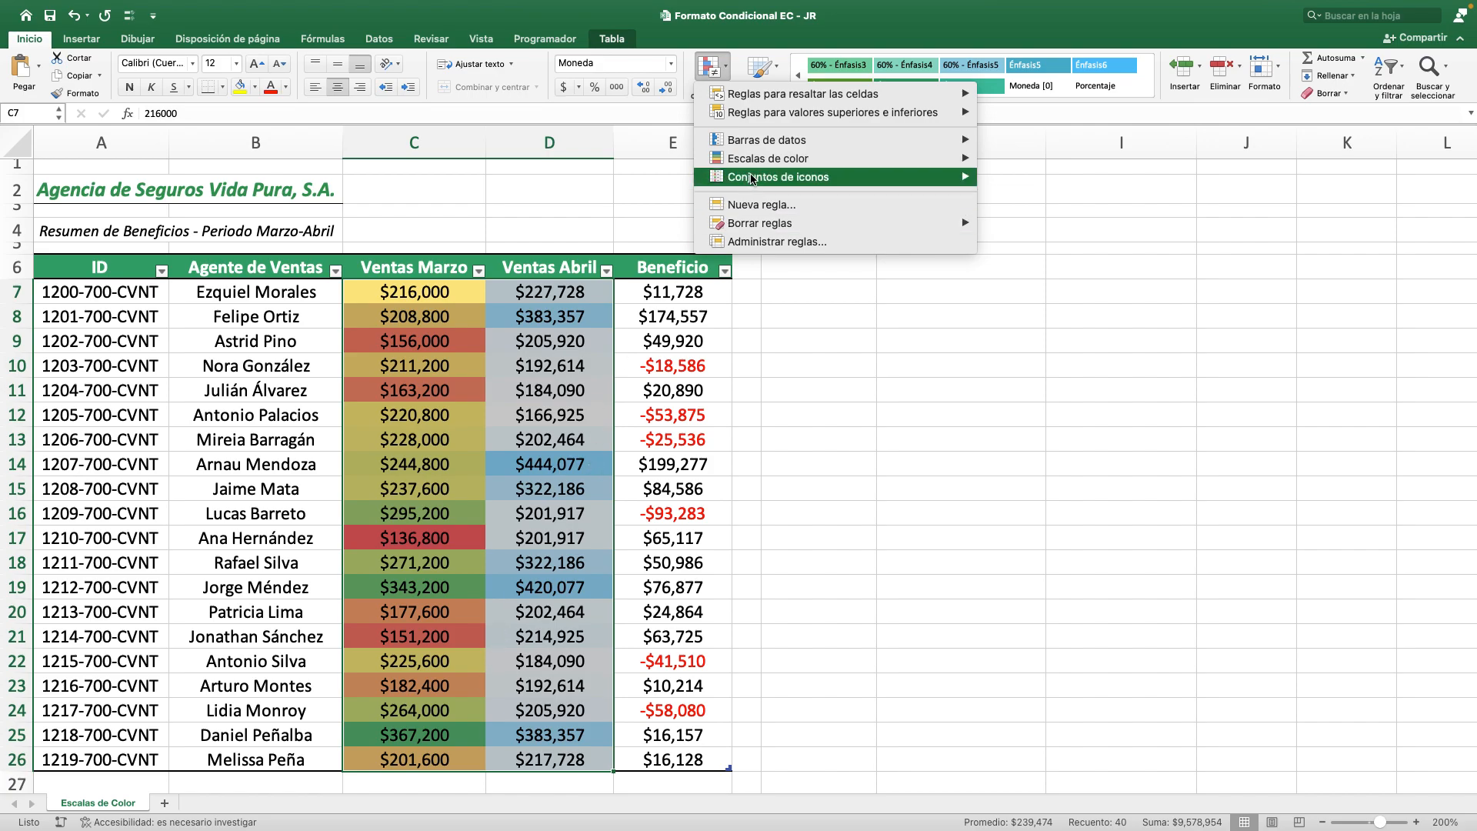
{"action": "mouse_move", "coordinate": [827, 163]}
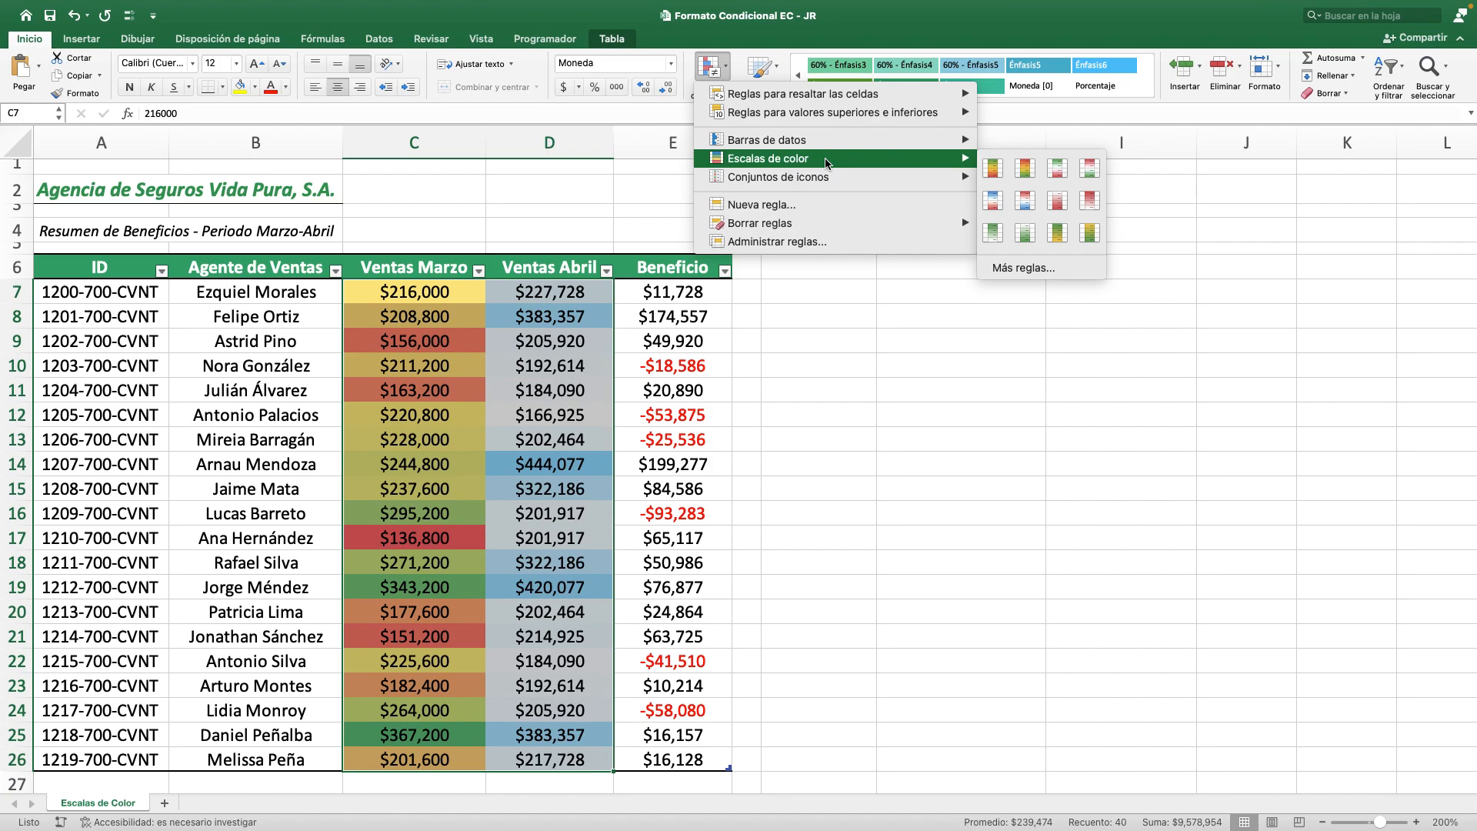
{"action": "left_click", "coordinate": [995, 171]}
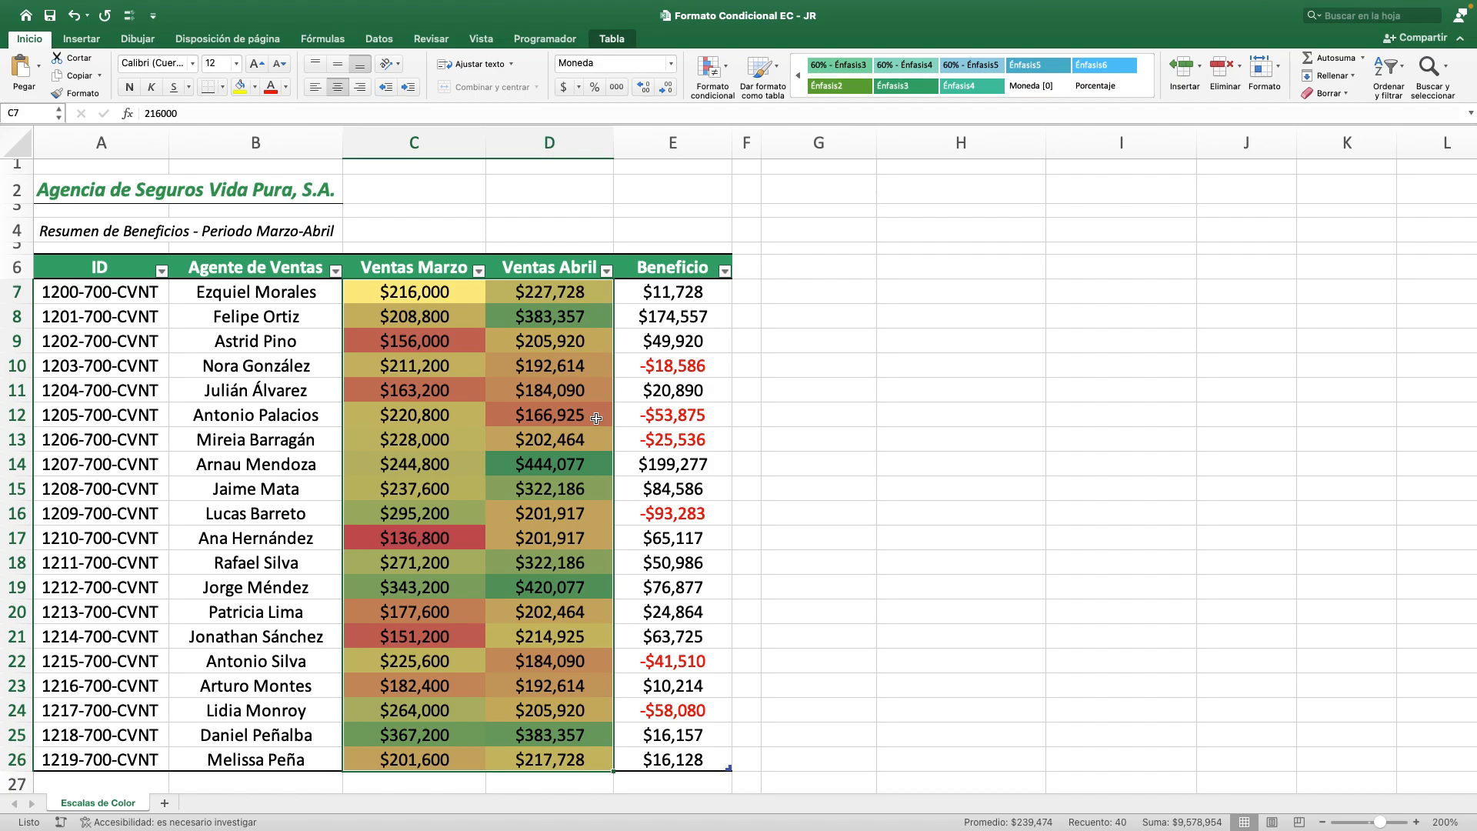
Examine the shared color scale across C7:D26 by comparing cells C25 and D14 and the combined range.
{"action": "left_click", "coordinate": [462, 734]}
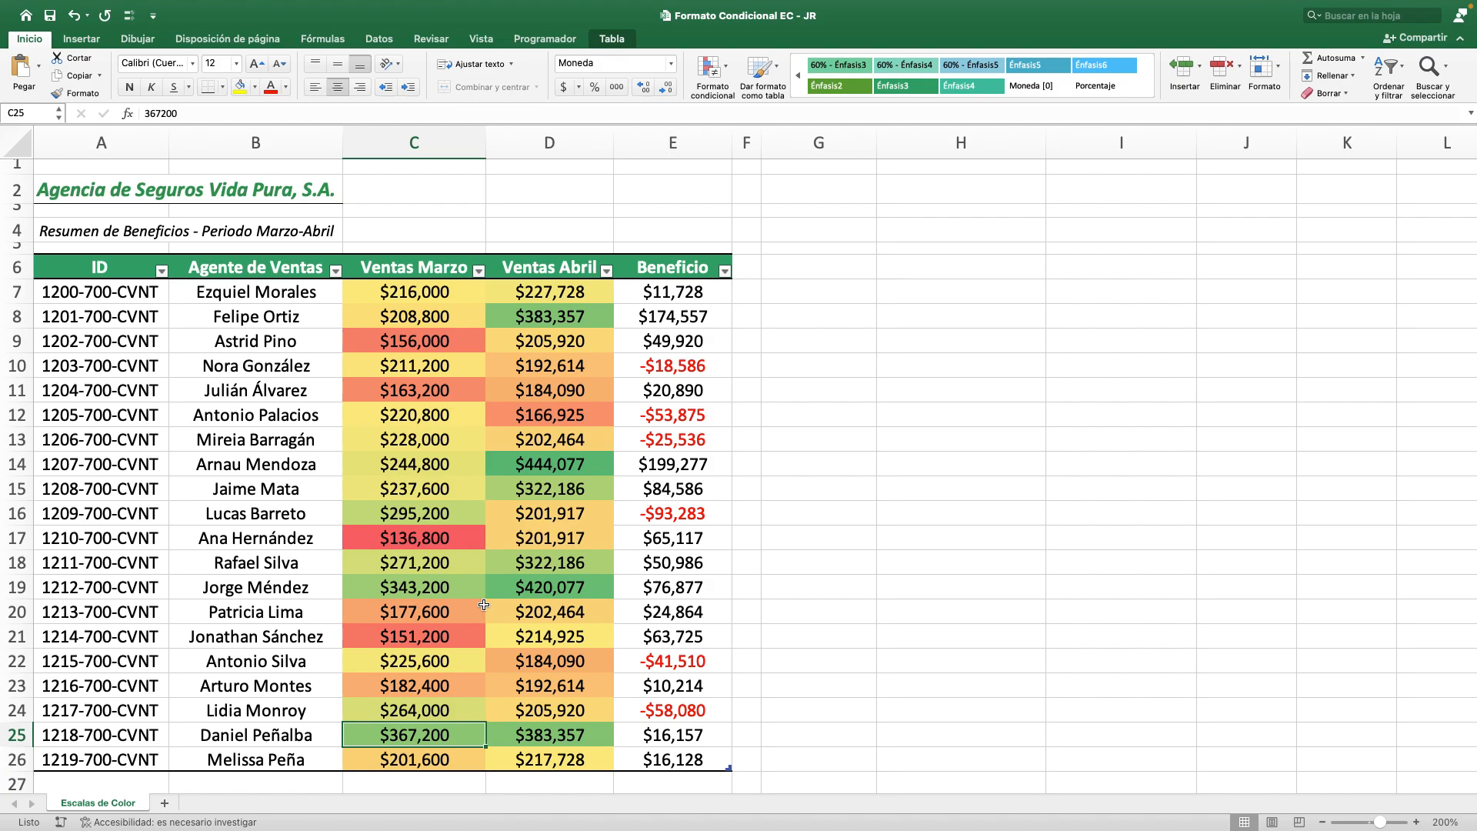
{"action": "left_click", "coordinate": [597, 470]}
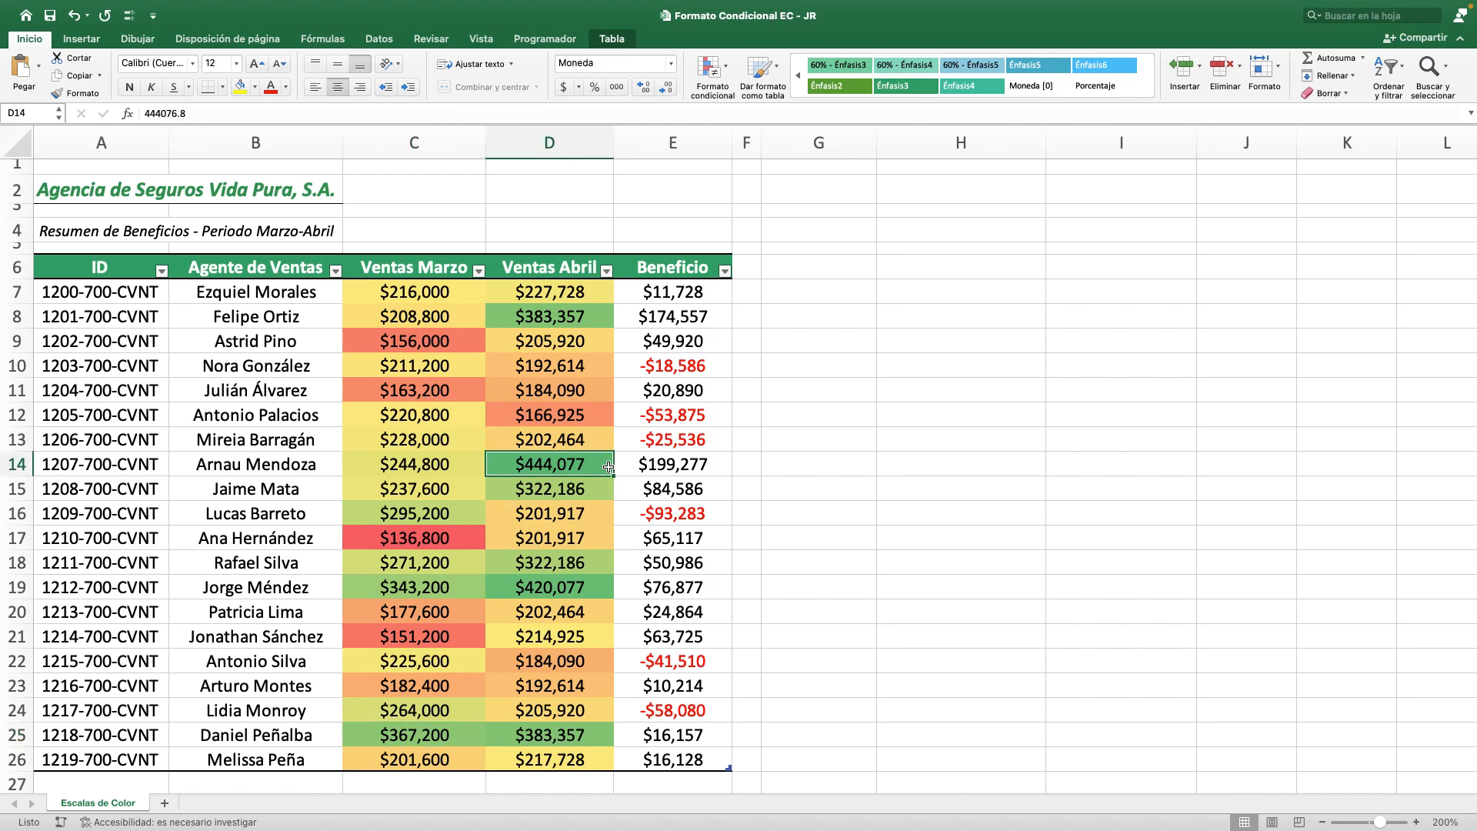
{"action": "left_click", "coordinate": [449, 300]}
{"action": "key", "text": "ctrl+shift+Down"}
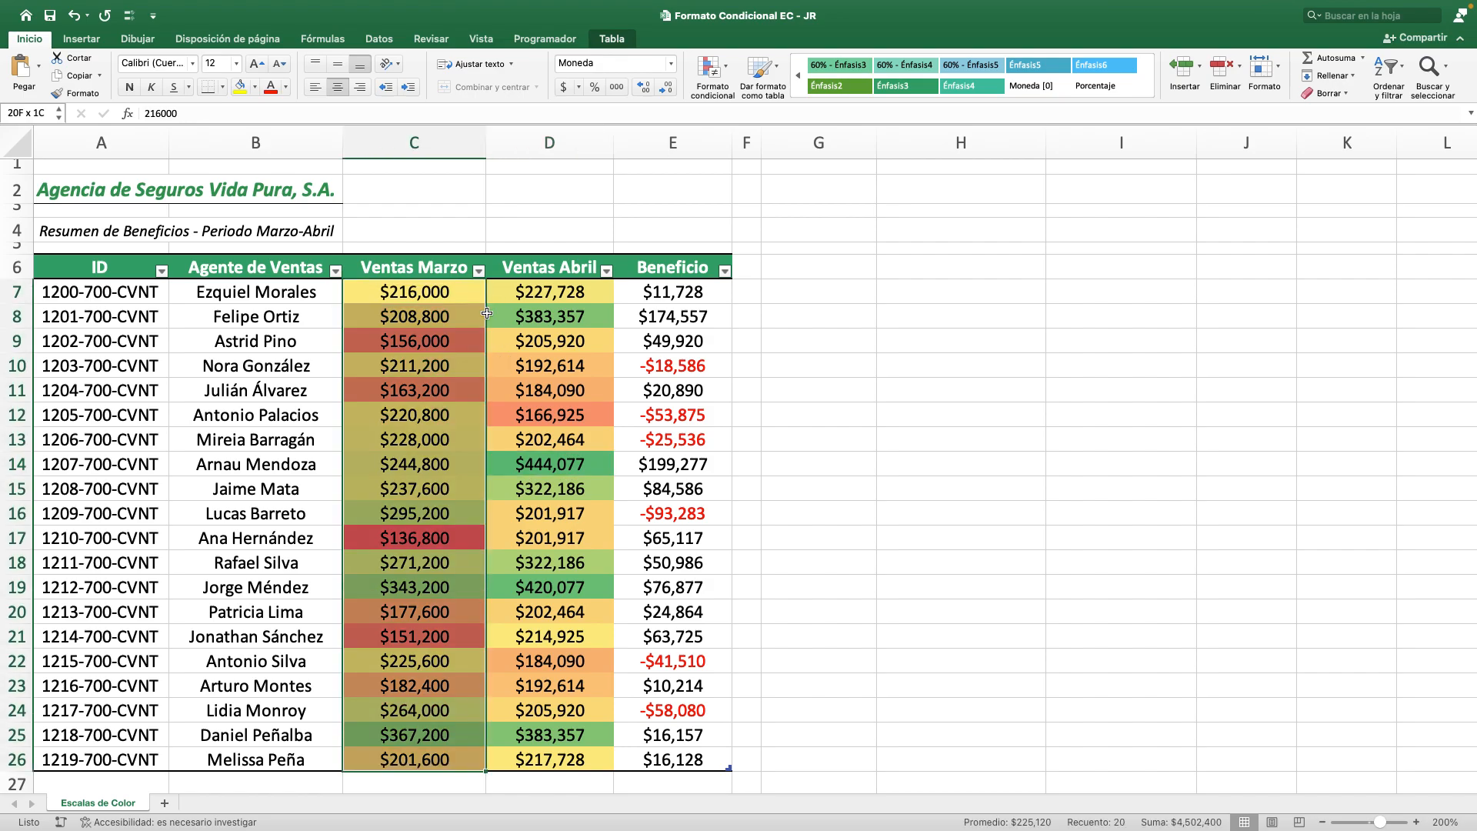
{"action": "key", "text": "shift+Right"}
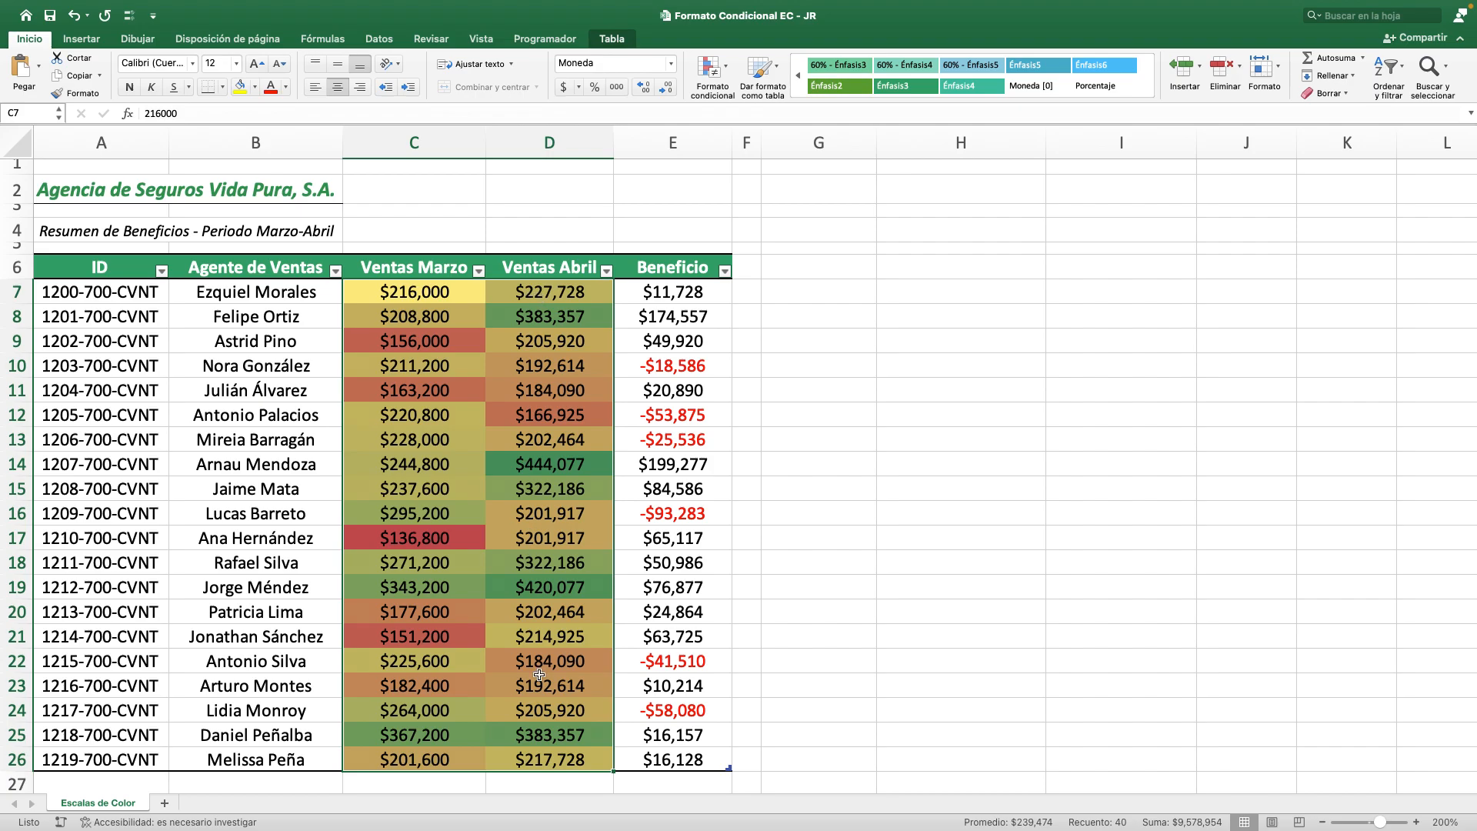
{"action": "left_click", "coordinate": [459, 298]}
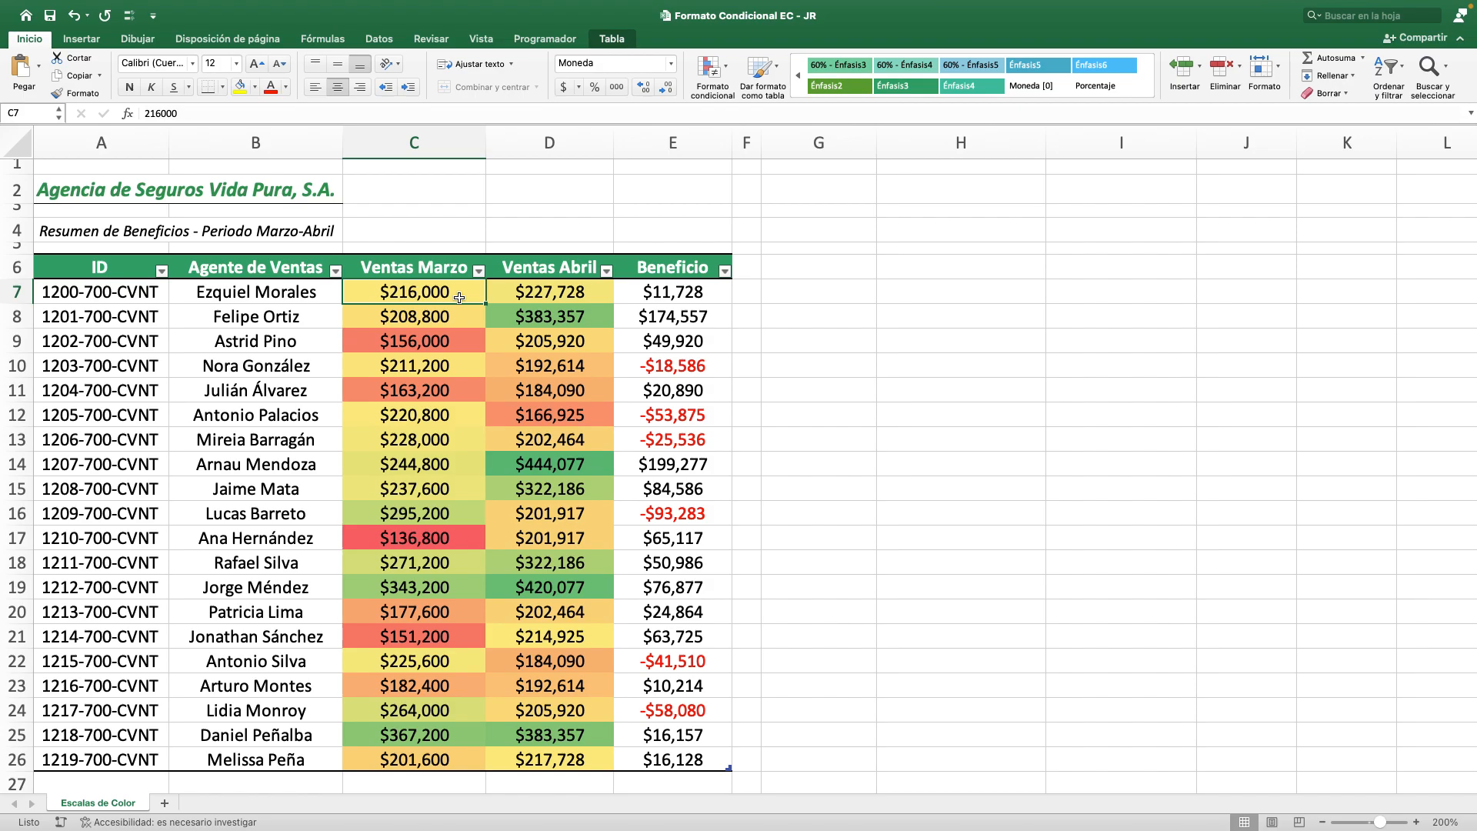
{"action": "key", "text": "ctrl+shift+Down"}
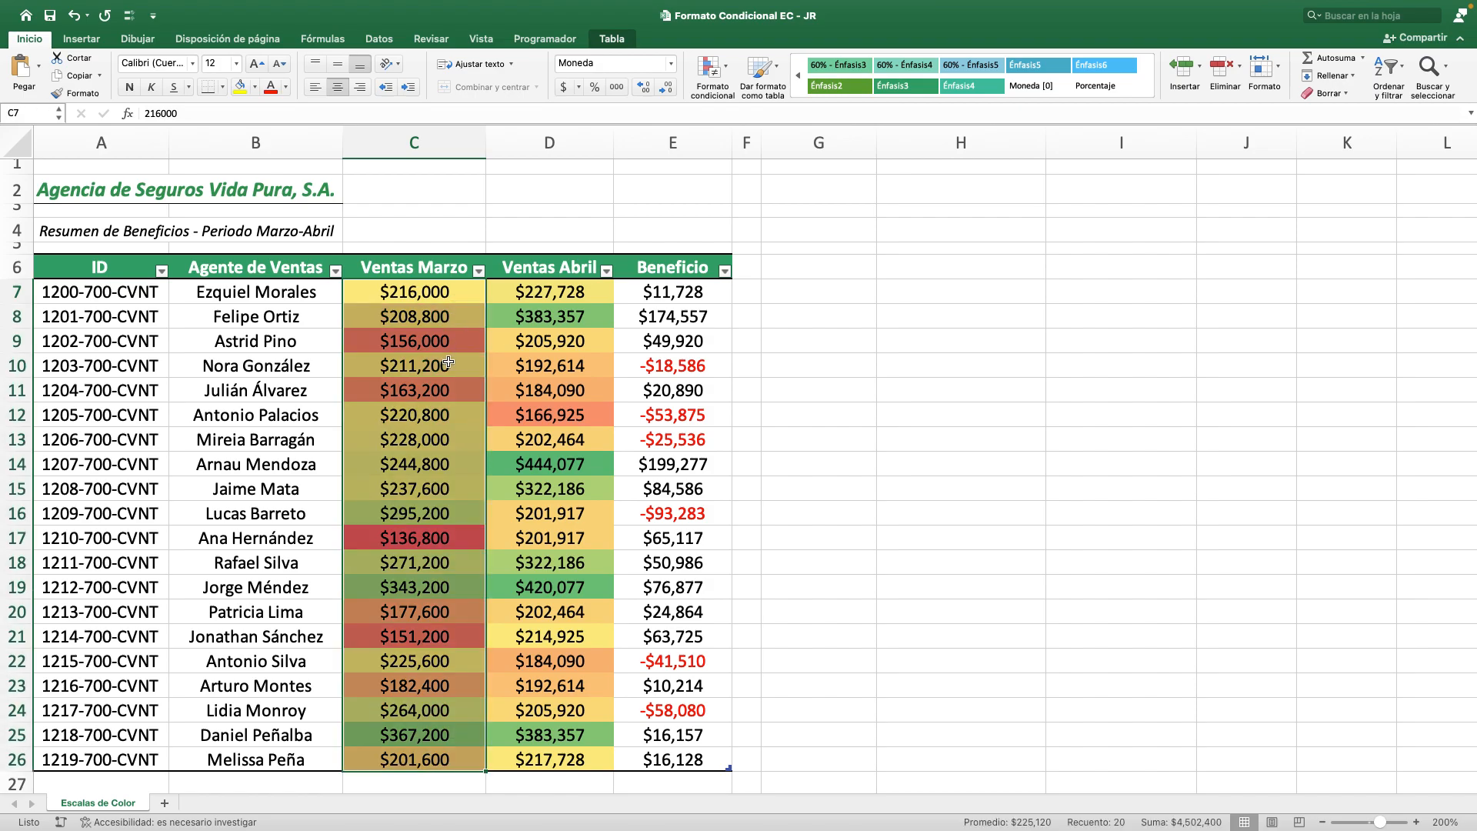
{"action": "key", "text": "shift+Right"}
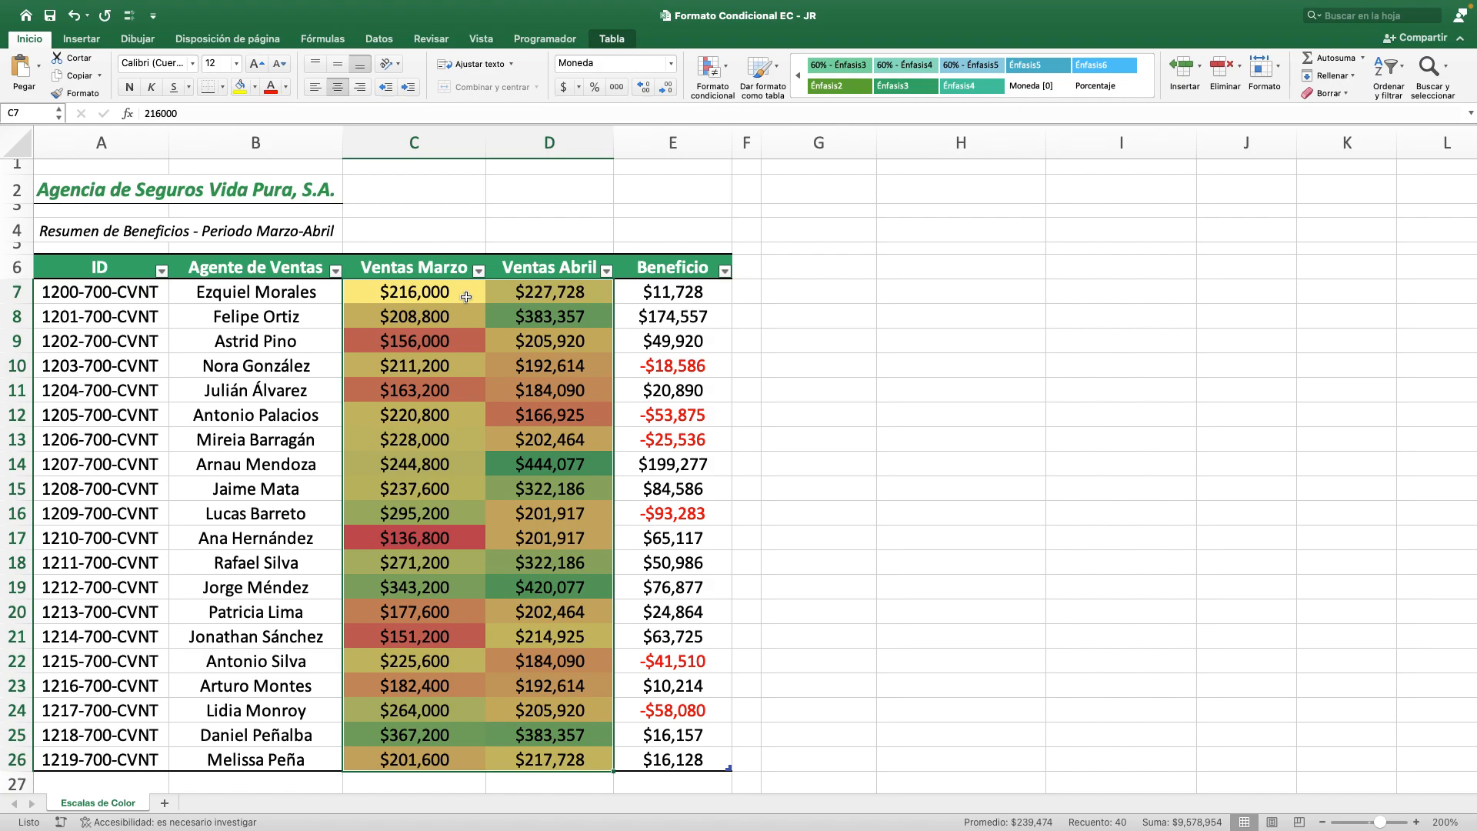
Undo the color scale applied jointly to C7:D26.
{"action": "key", "text": "shift+Left"}
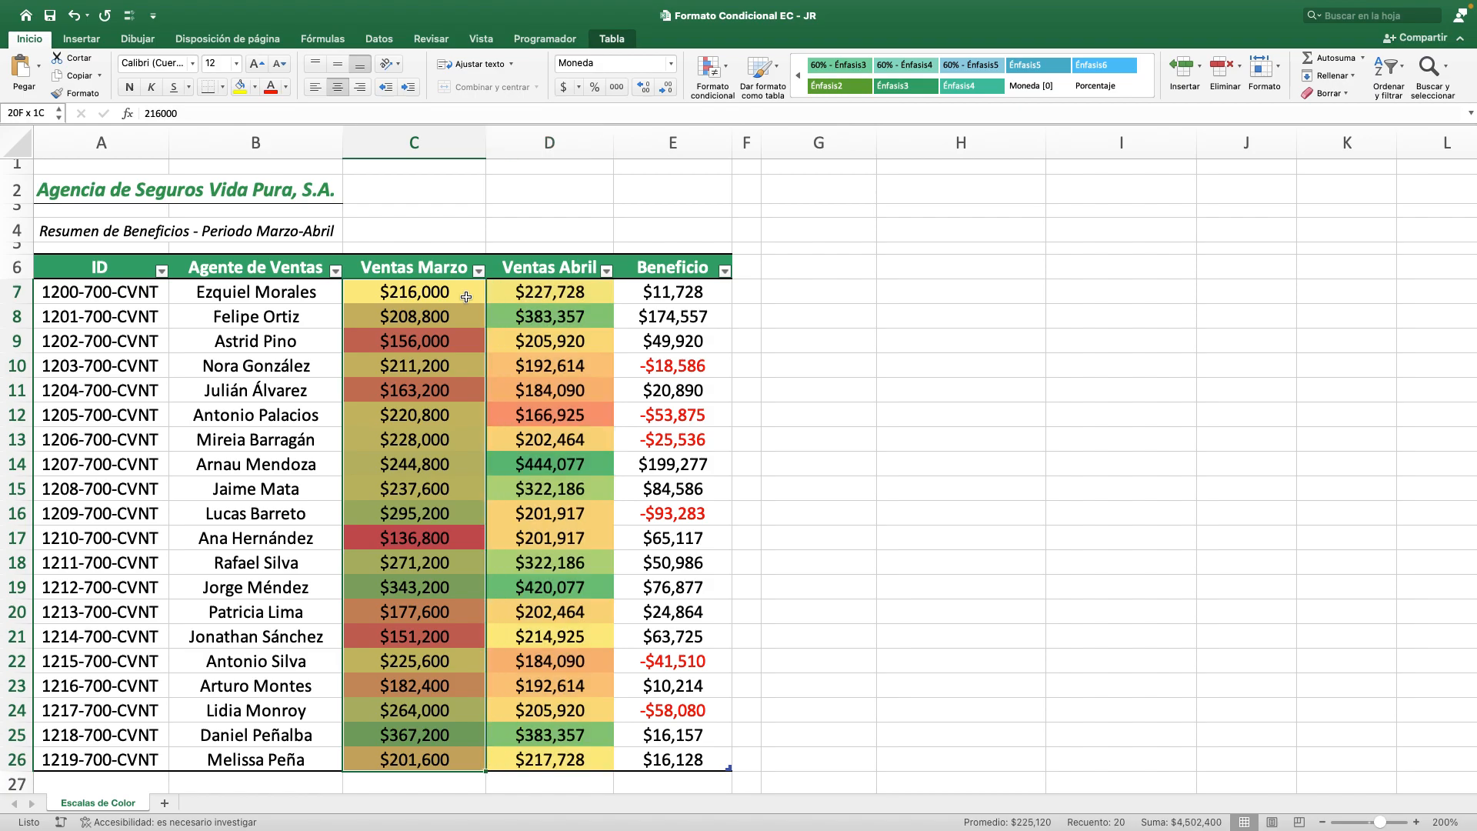
{"action": "key", "text": "super+z"}
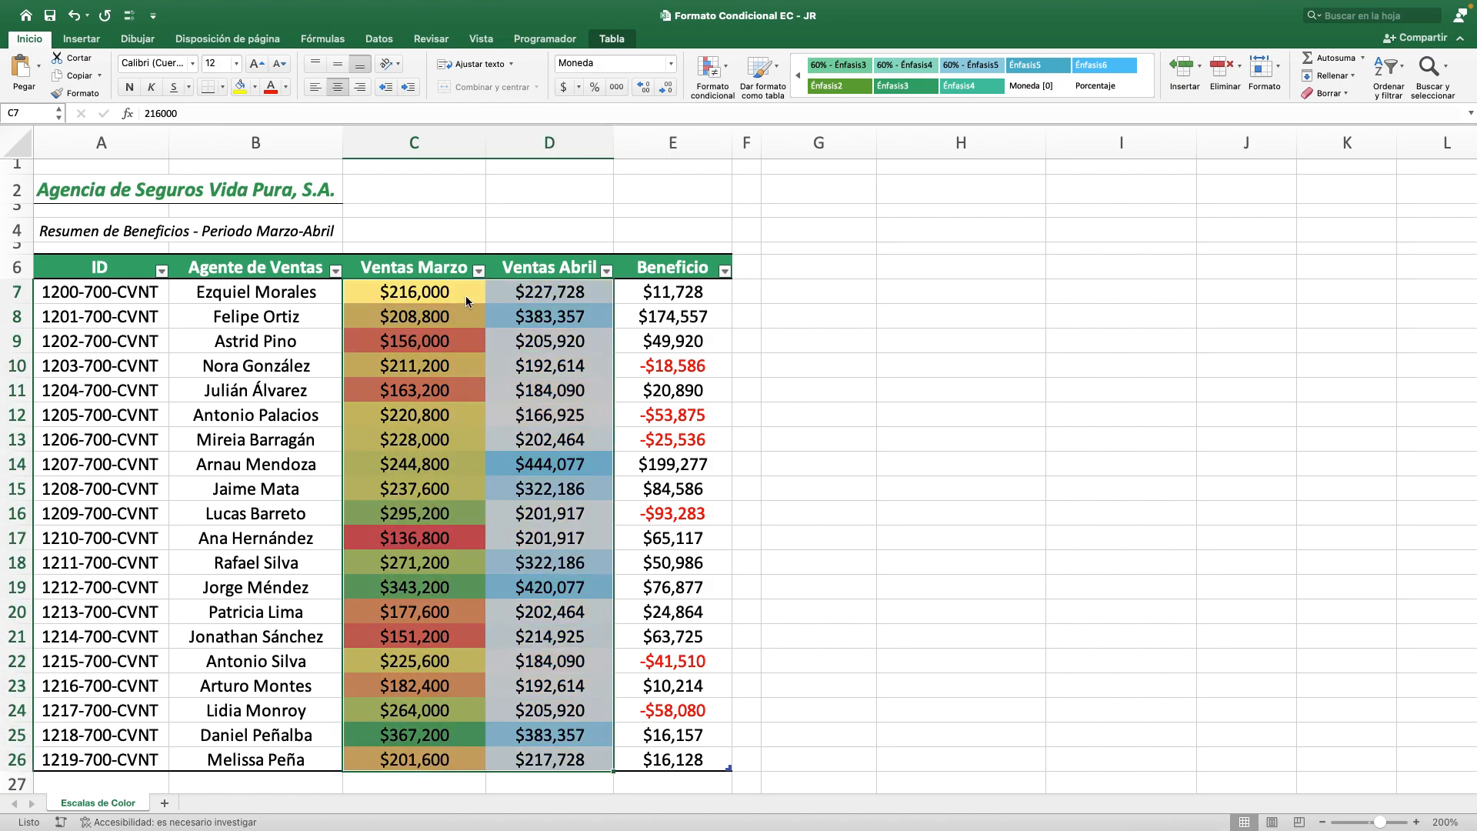
{"action": "left_click", "coordinate": [459, 299]}
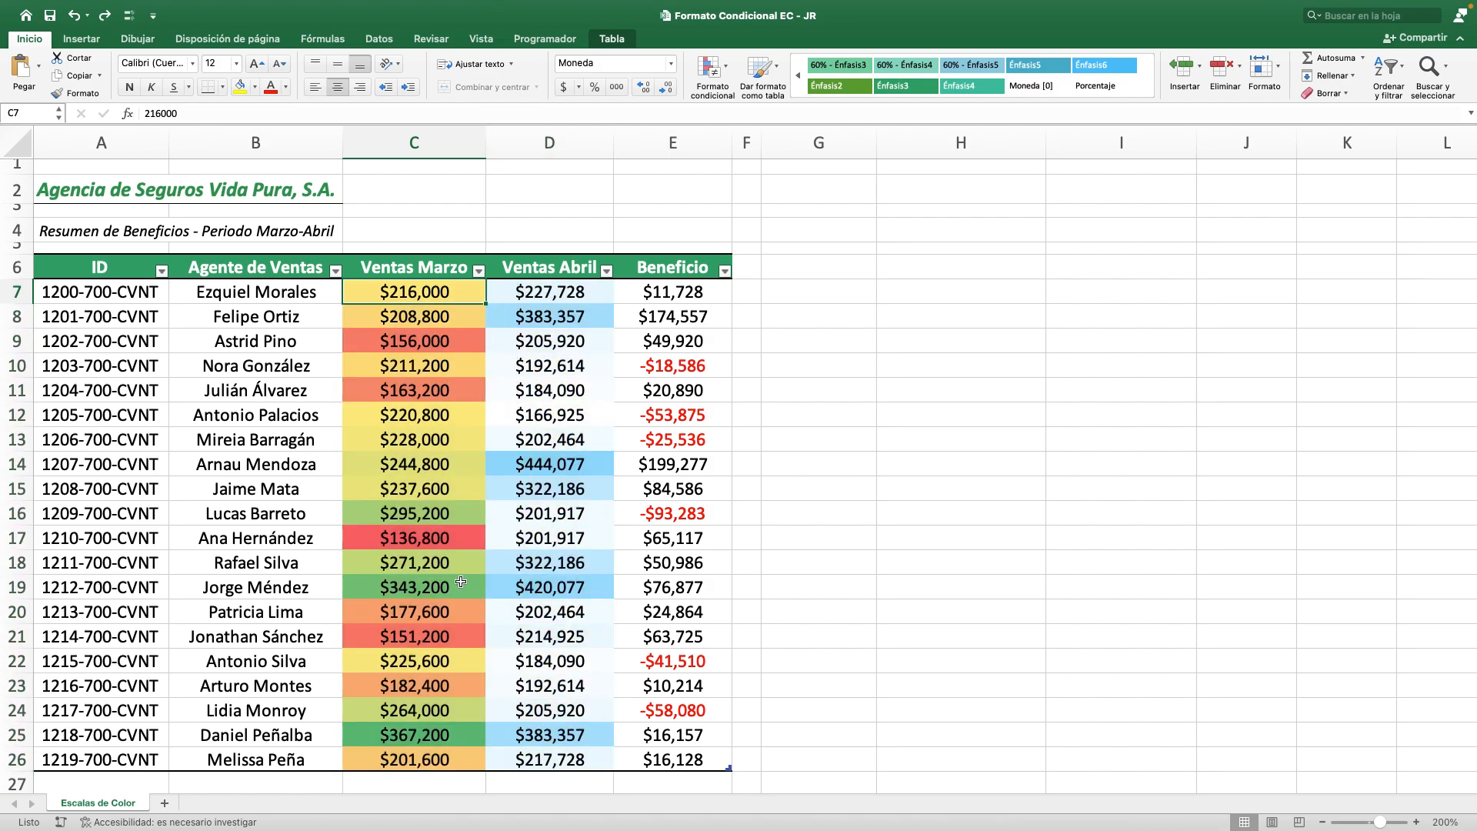
Examine the separate color scales of Ventas Marzo and Ventas Abril, comparing cells C25 and D14 and each column's range.
{"action": "left_click", "coordinate": [464, 737]}
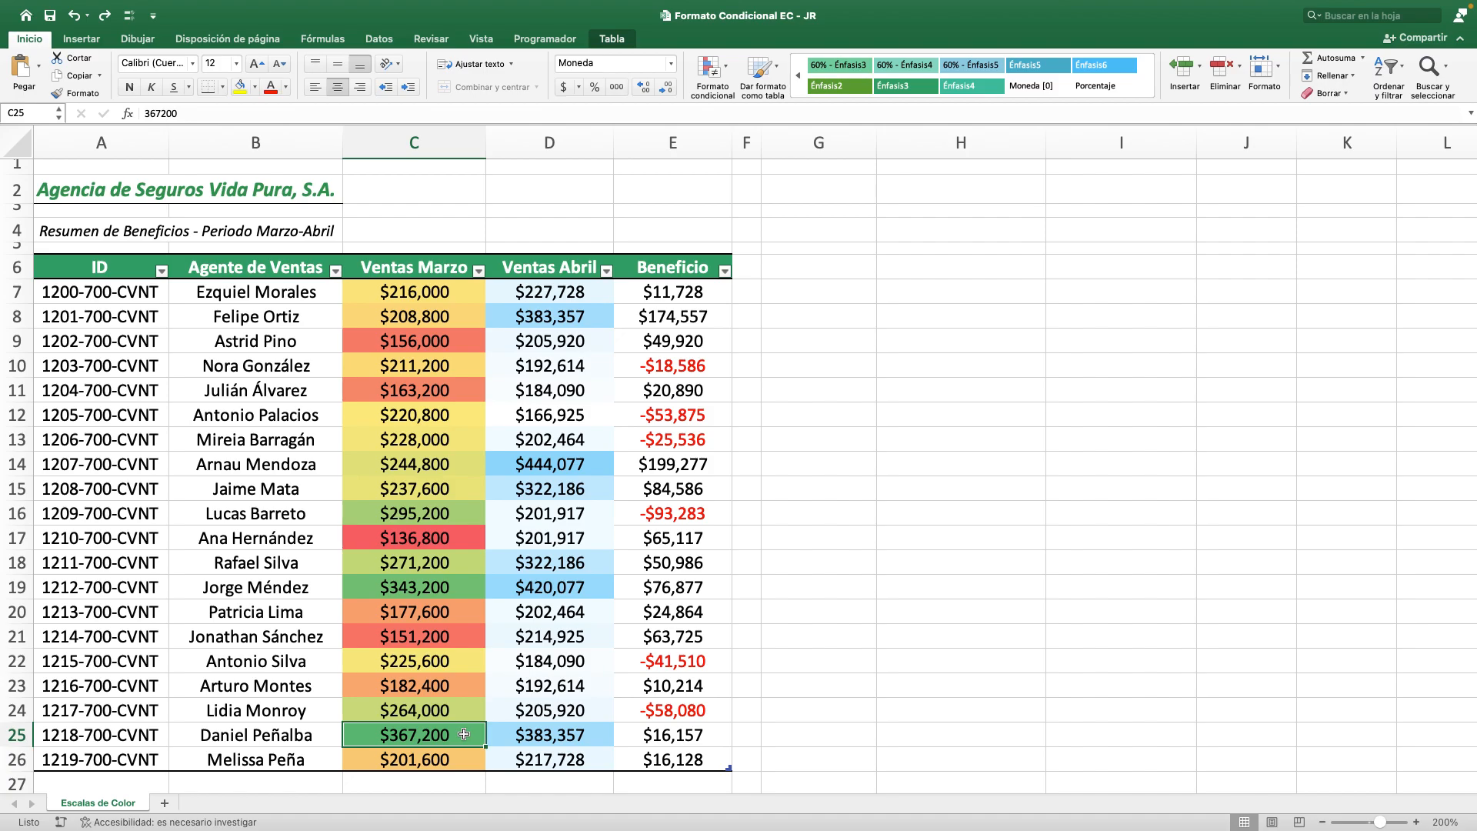
{"action": "left_click", "coordinate": [606, 466]}
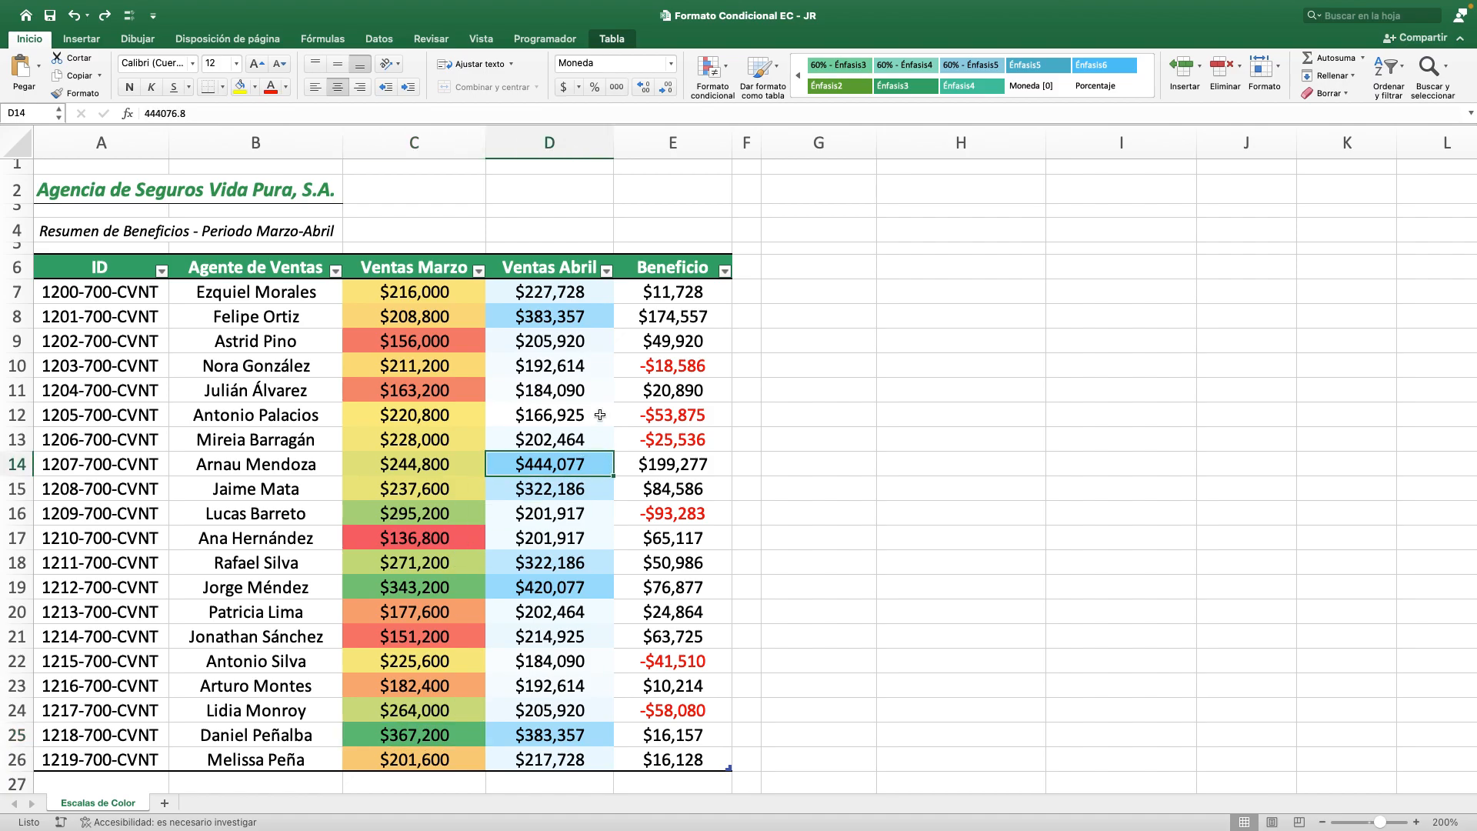
{"action": "left_click", "coordinate": [550, 296]}
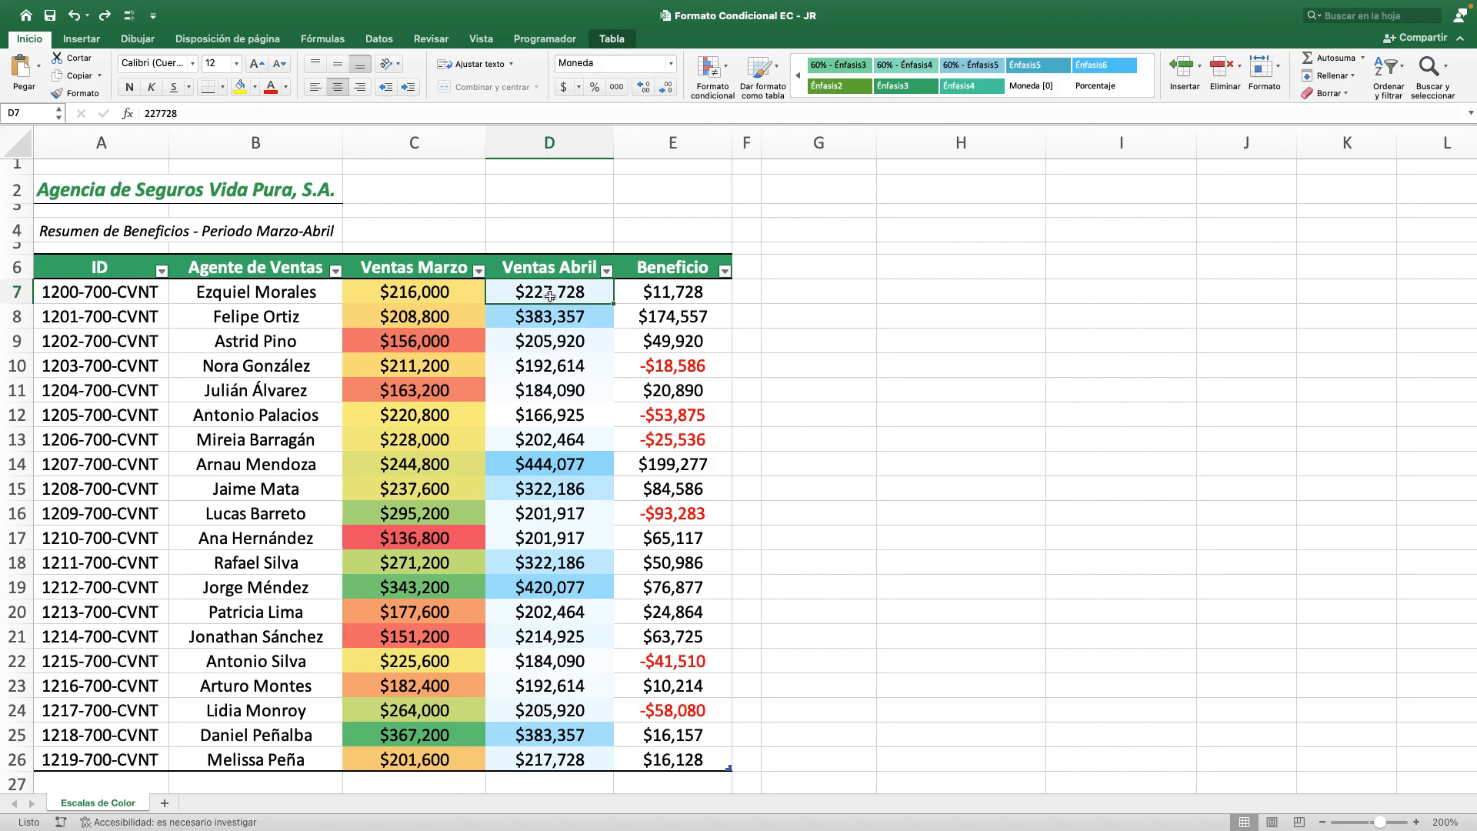
{"action": "key", "text": "super+shift+Down"}
{"action": "key", "text": "Left"}
{"action": "key", "text": "super+shift+Down"}
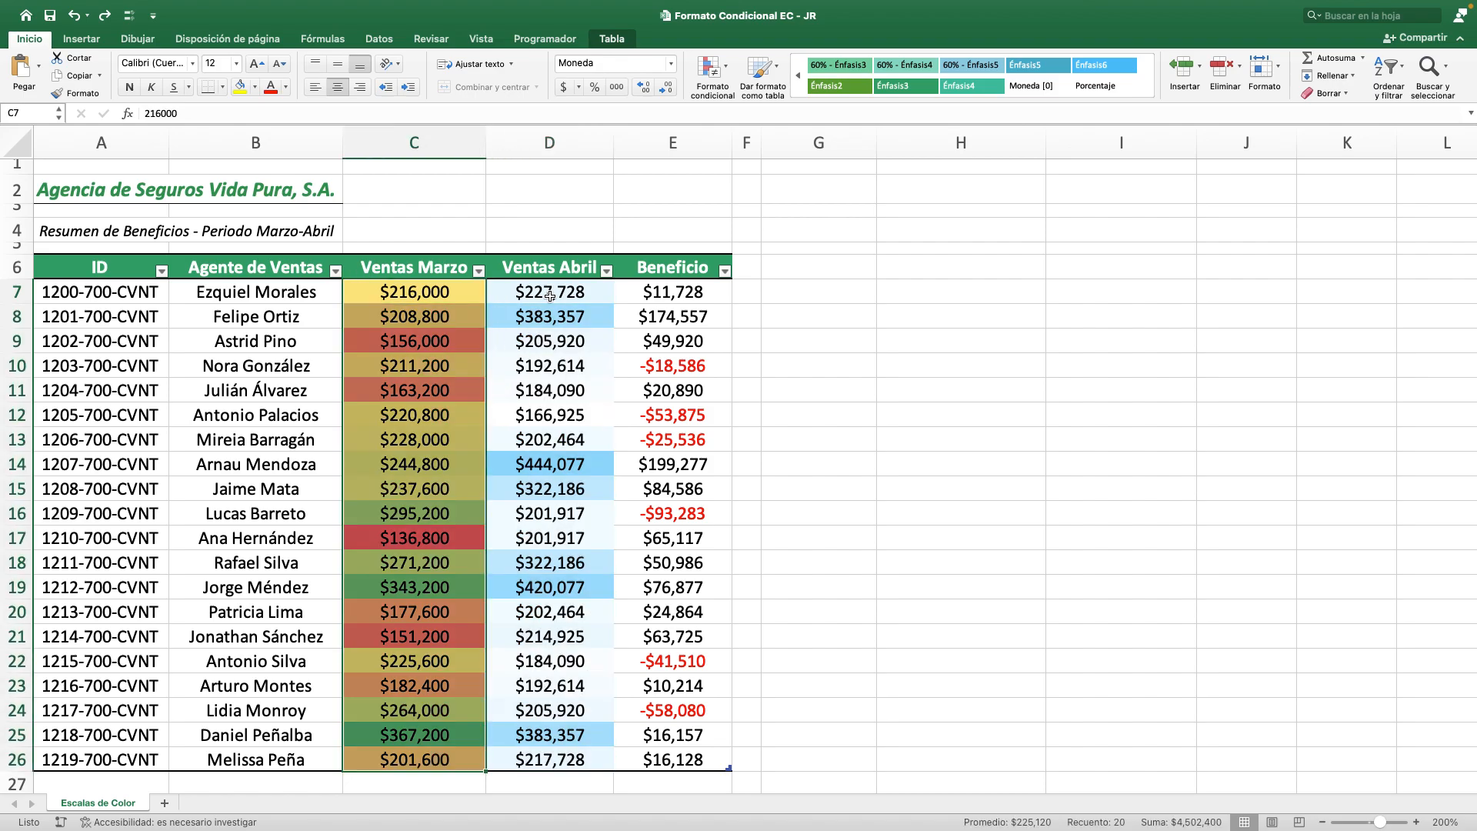
{"action": "left_click", "coordinate": [454, 729]}
{"action": "left_click", "coordinate": [551, 298]}
{"action": "left_click", "coordinate": [522, 341]}
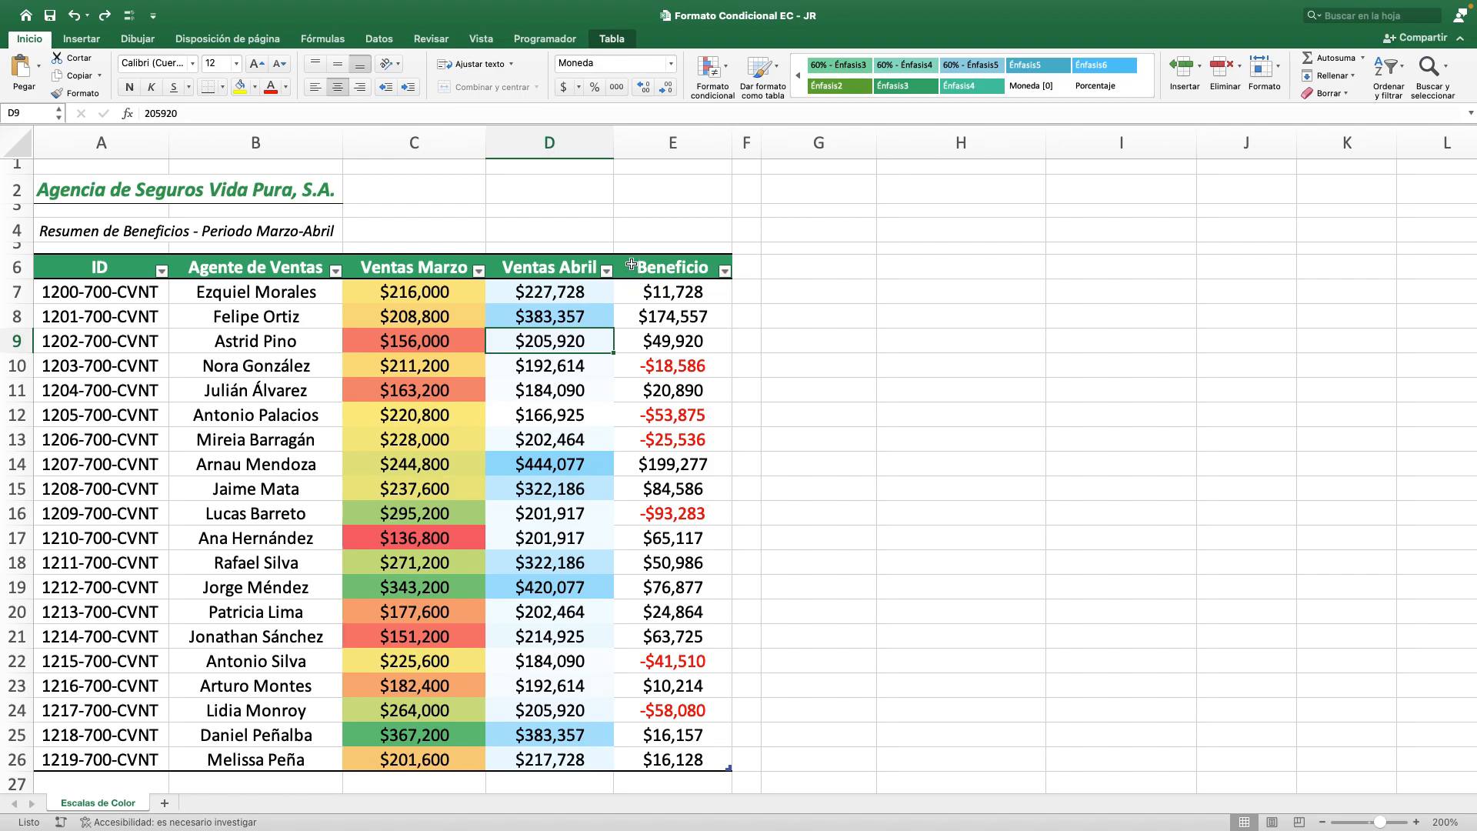
Review the Beneficio column heading against the Ventas Abril and Ventas Marzo values in row 7.
{"action": "left_click", "coordinate": [632, 268]}
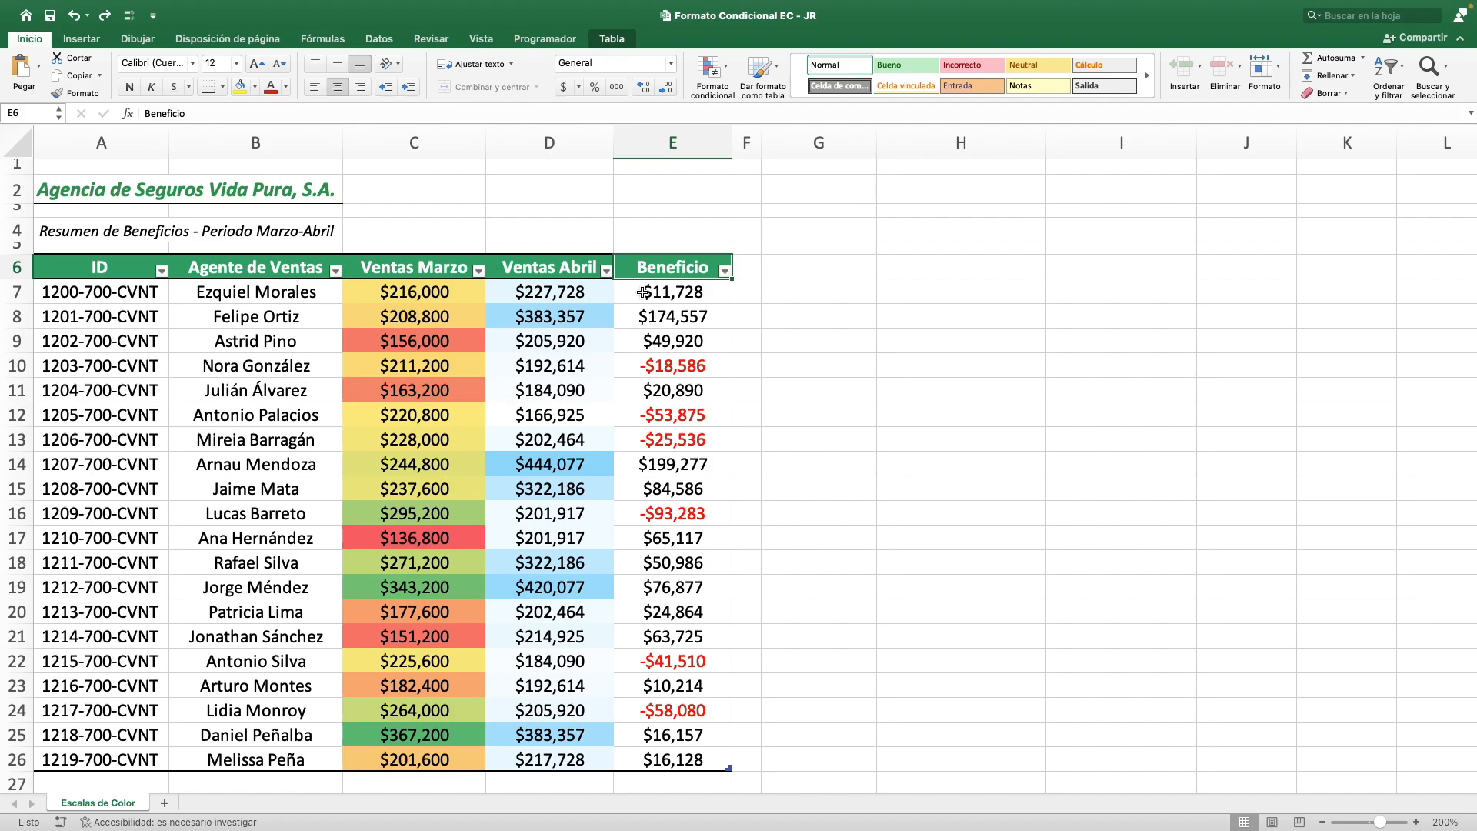
{"action": "left_click", "coordinate": [582, 292]}
{"action": "left_click", "coordinate": [445, 291]}
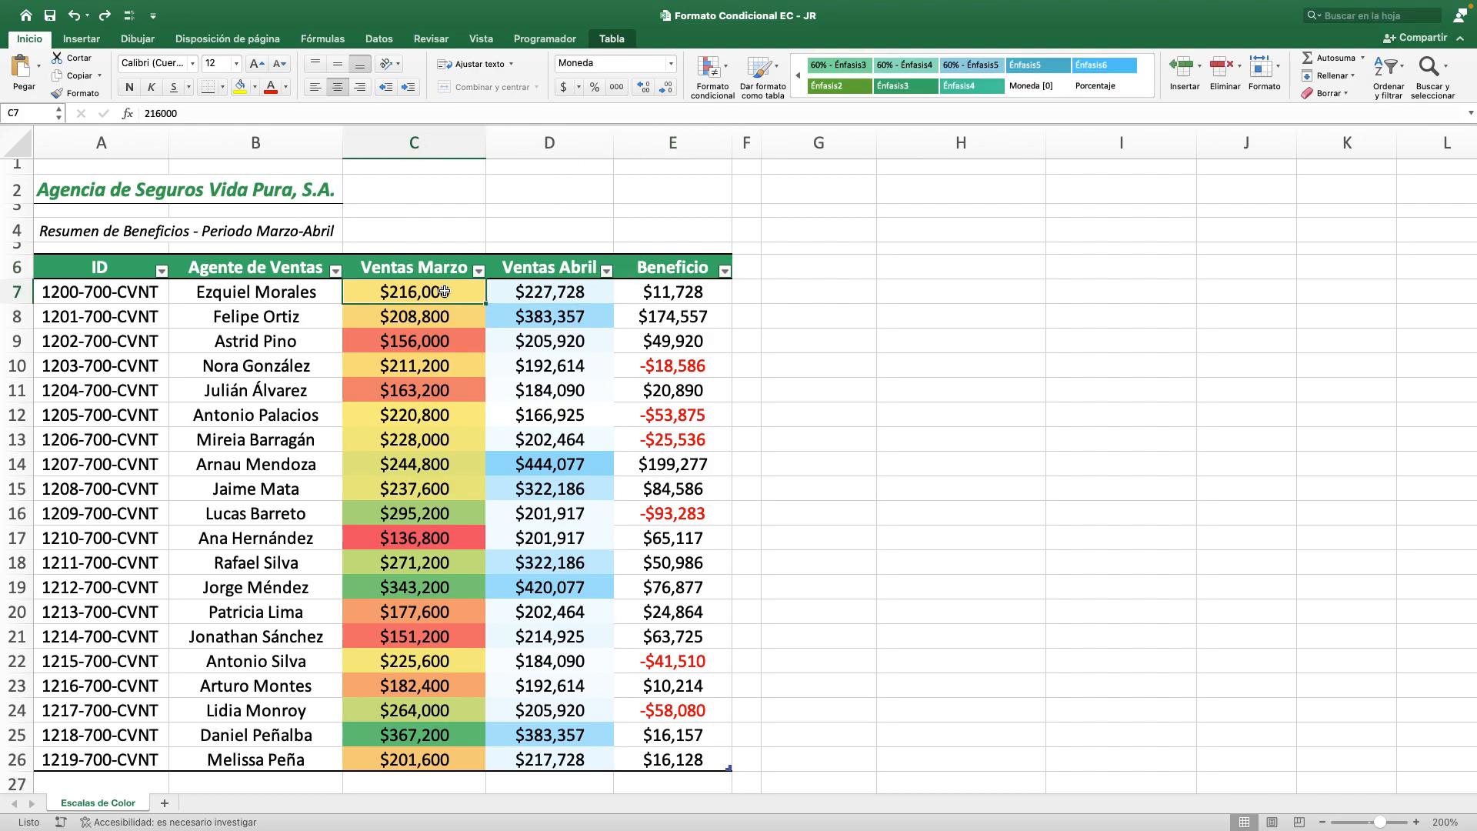
Examine the positive and negative amounts in the Beneficio column, checking E7, E8, E14, E16, E13 and E12.
{"action": "left_click", "coordinate": [701, 293]}
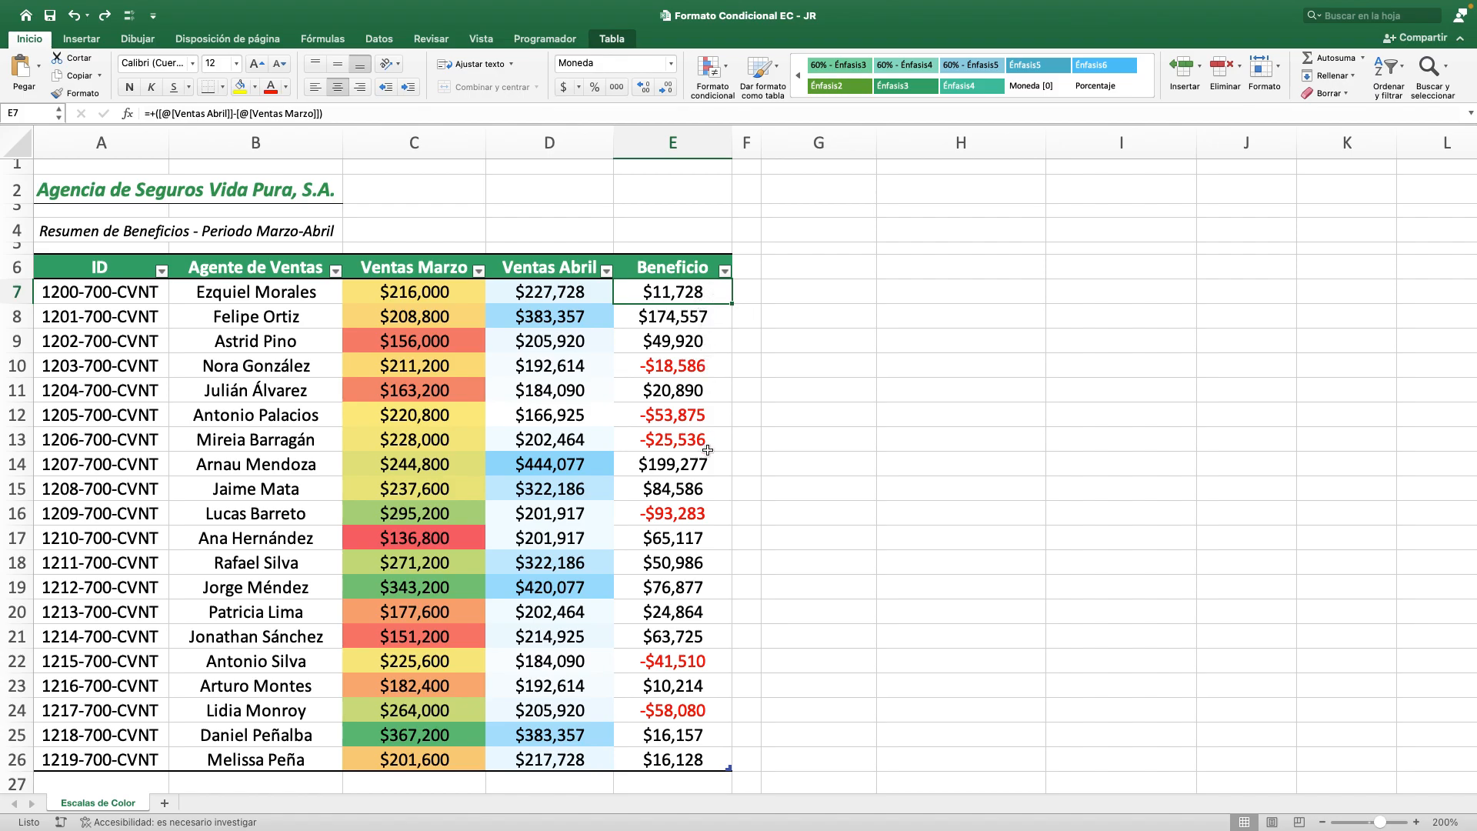
{"action": "left_click", "coordinate": [692, 321]}
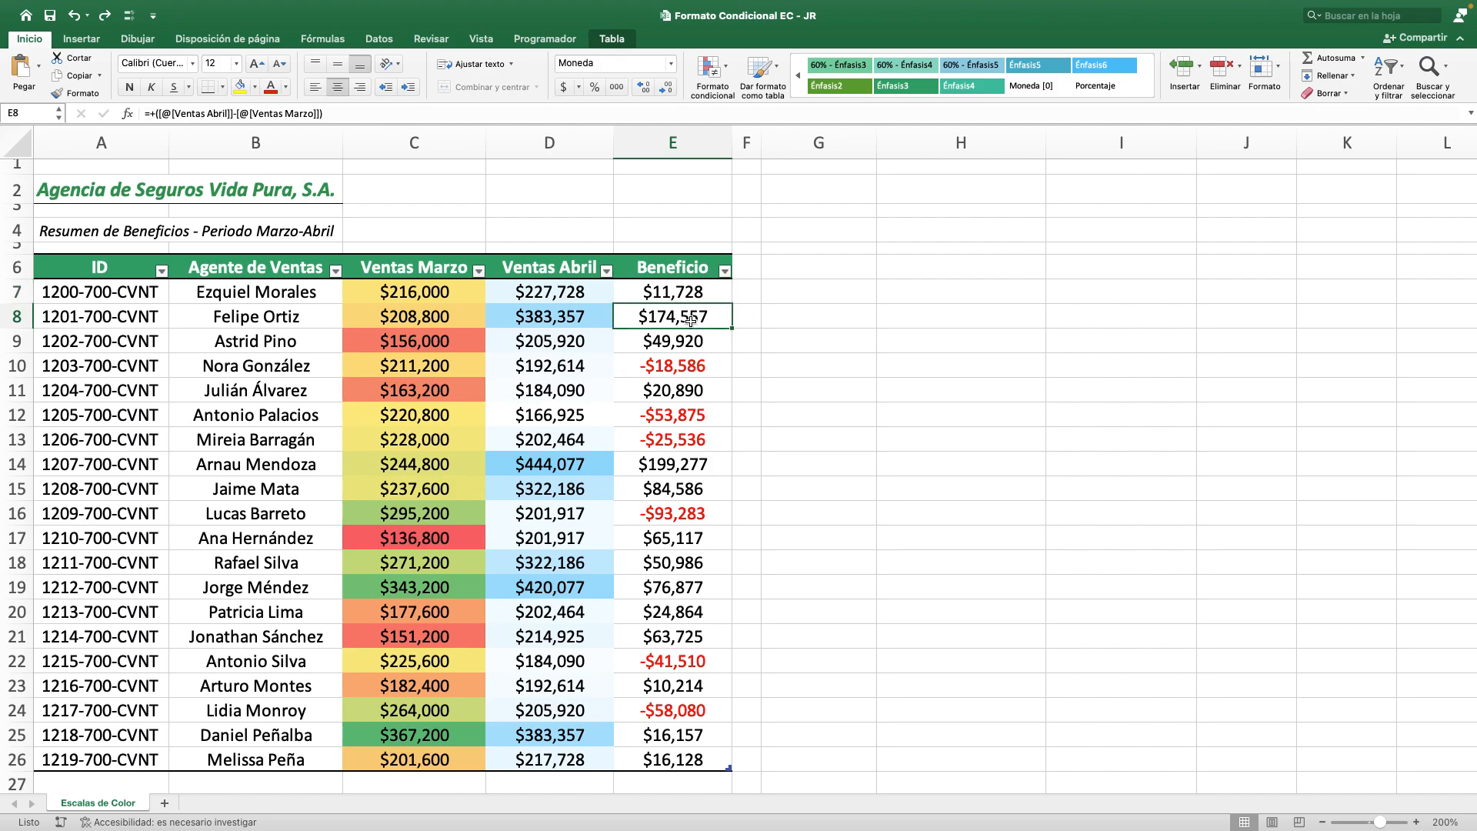
{"action": "left_click", "coordinate": [697, 460]}
{"action": "left_click", "coordinate": [709, 509]}
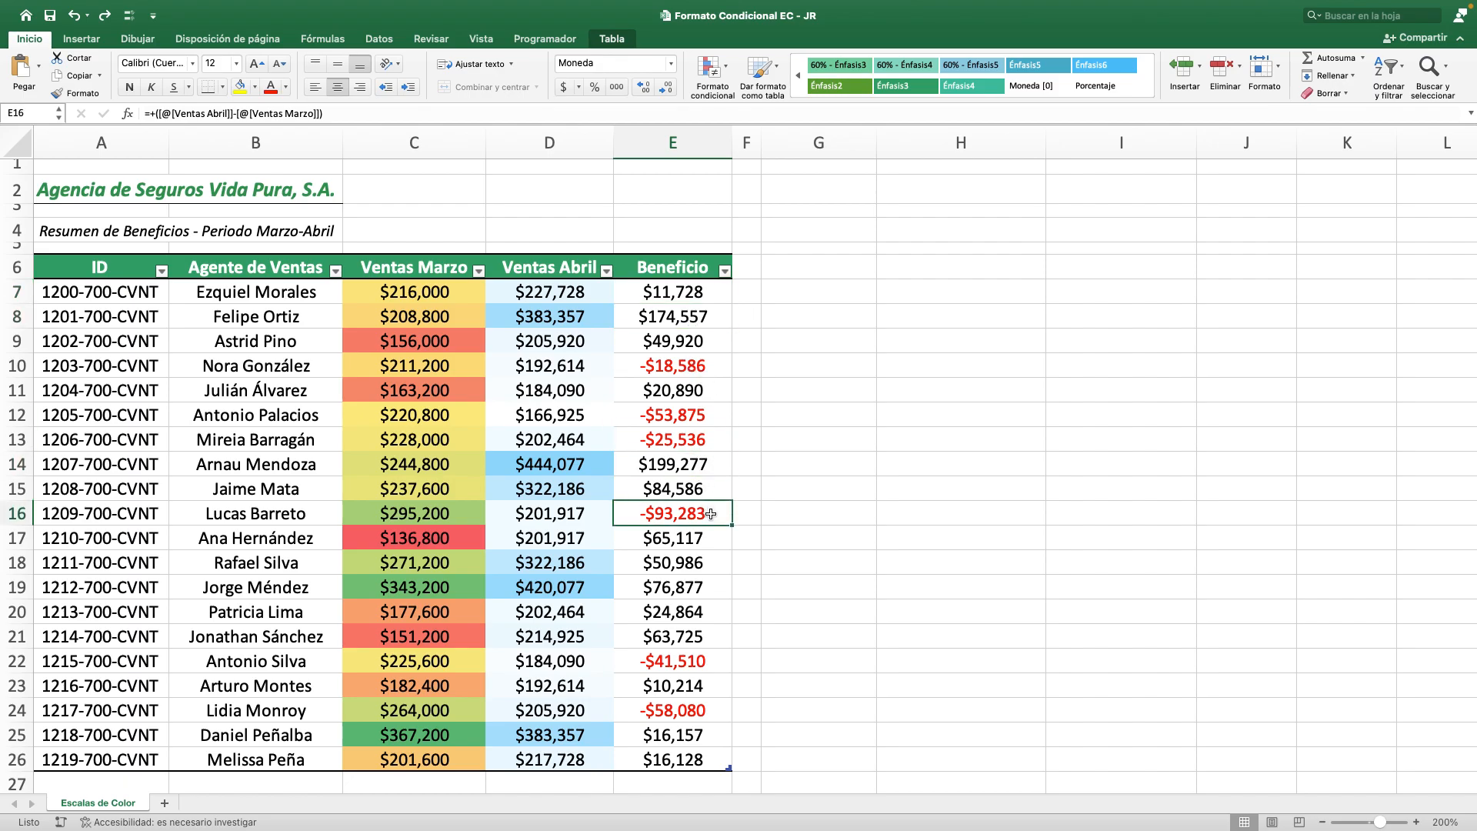
{"action": "left_click", "coordinate": [712, 437]}
{"action": "left_click", "coordinate": [711, 416]}
Start a new custom color scale rule for Beneficio values E7:E26, using the Escala de 3 colores style.
{"action": "left_click", "coordinate": [720, 300]}
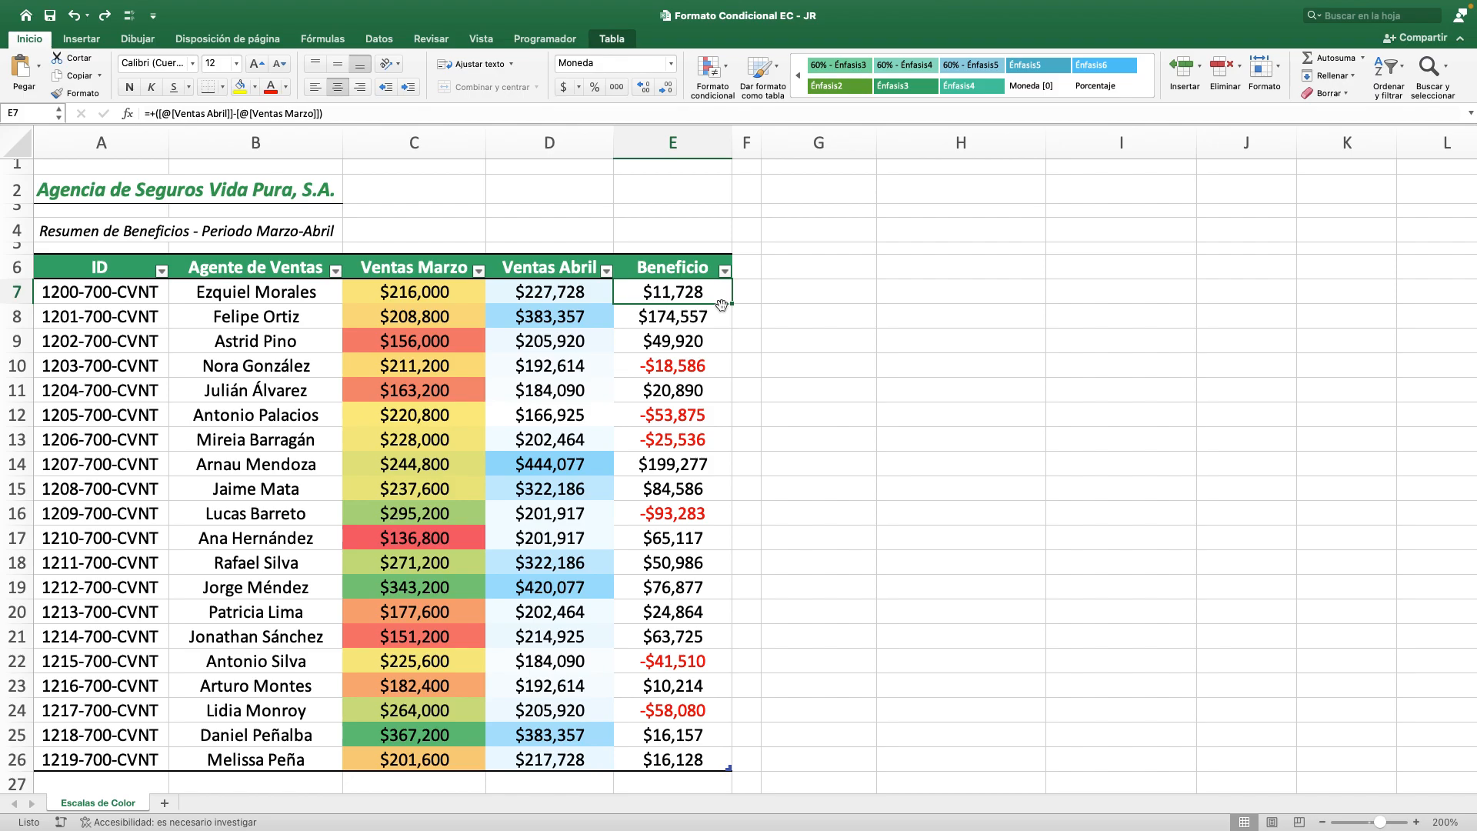
{"action": "key", "text": "super+shift+Down"}
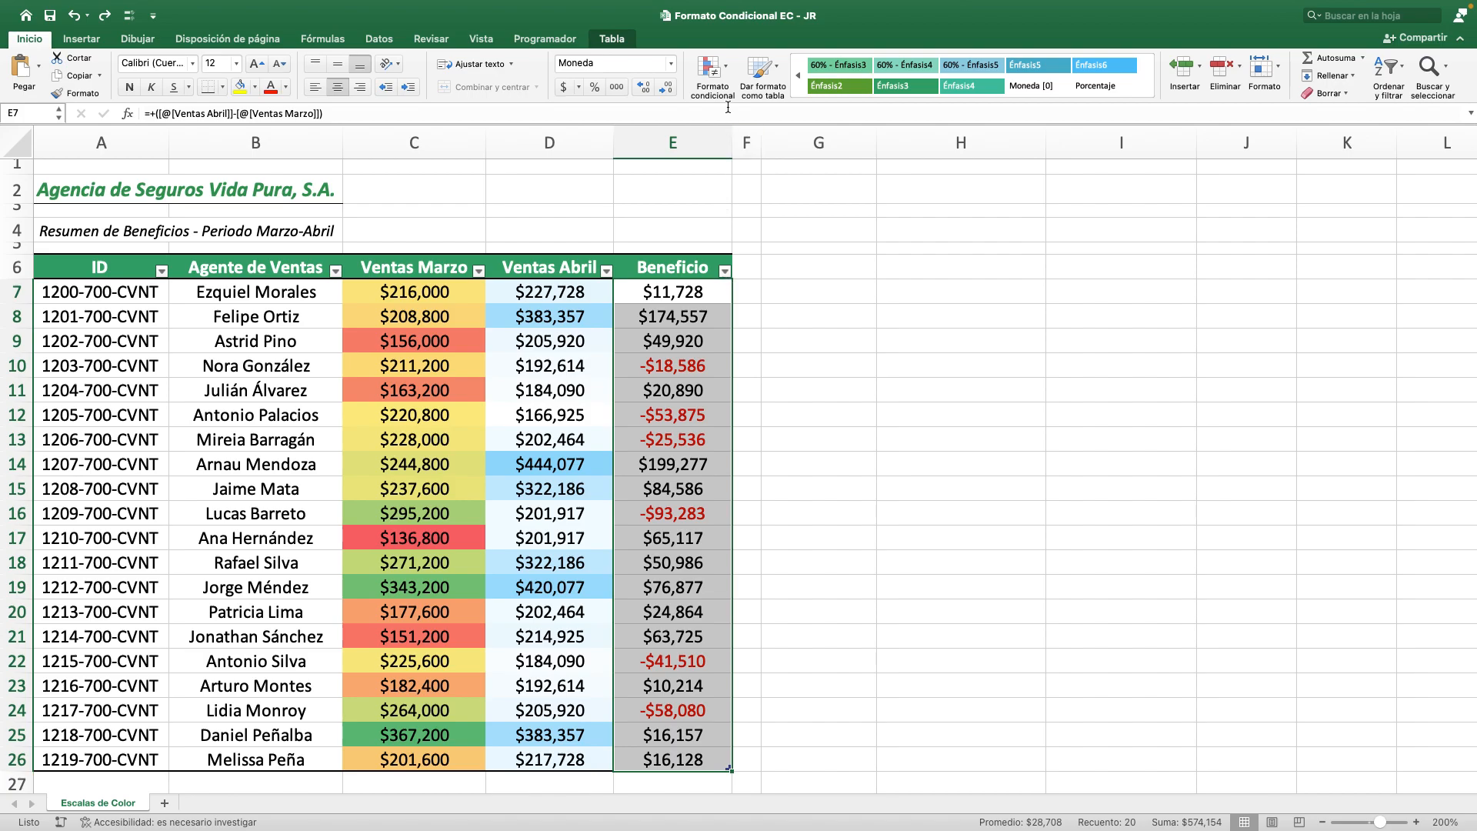
{"action": "left_click", "coordinate": [716, 73]}
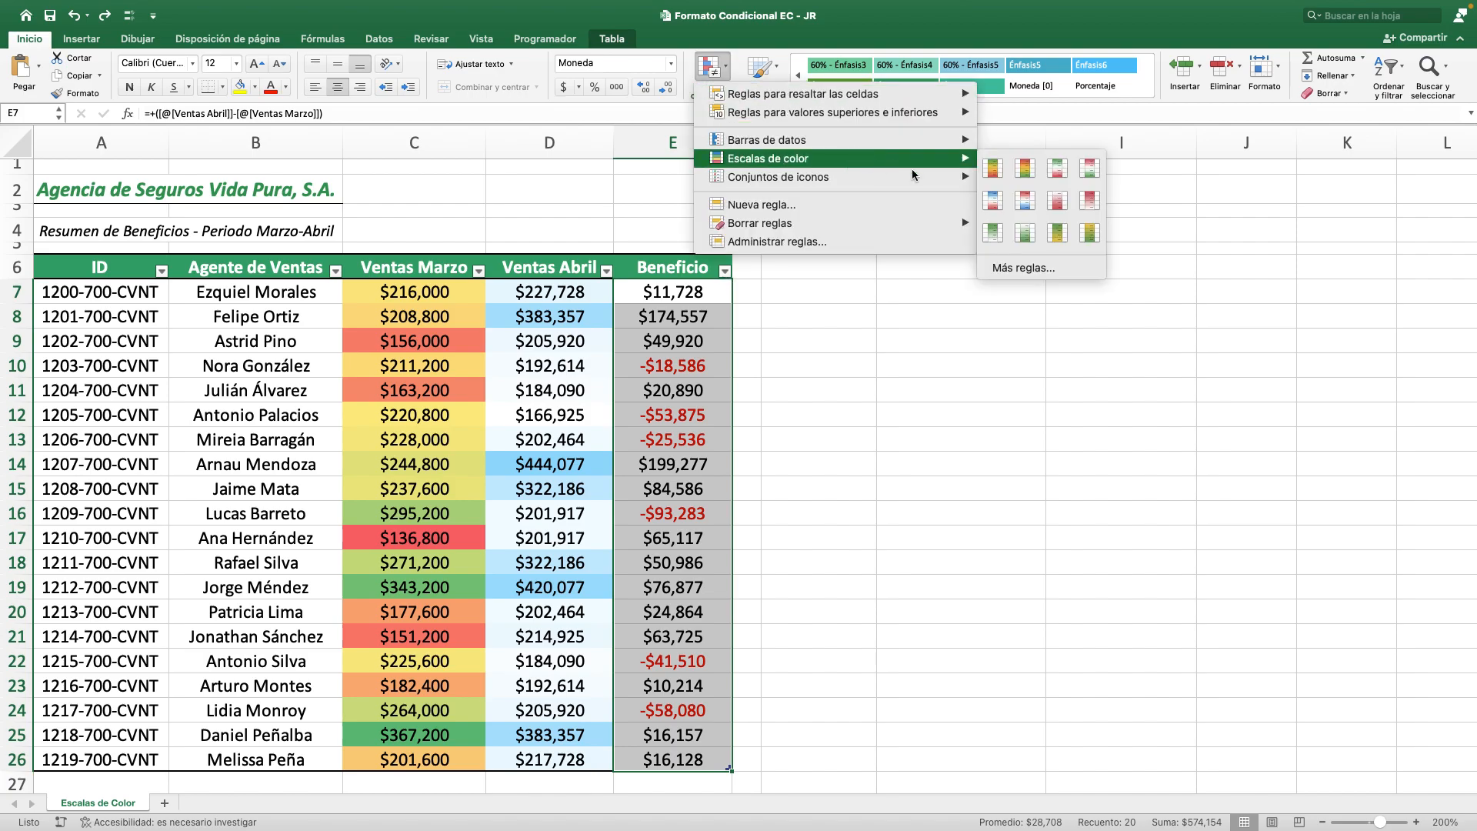
{"action": "left_click", "coordinate": [1055, 270]}
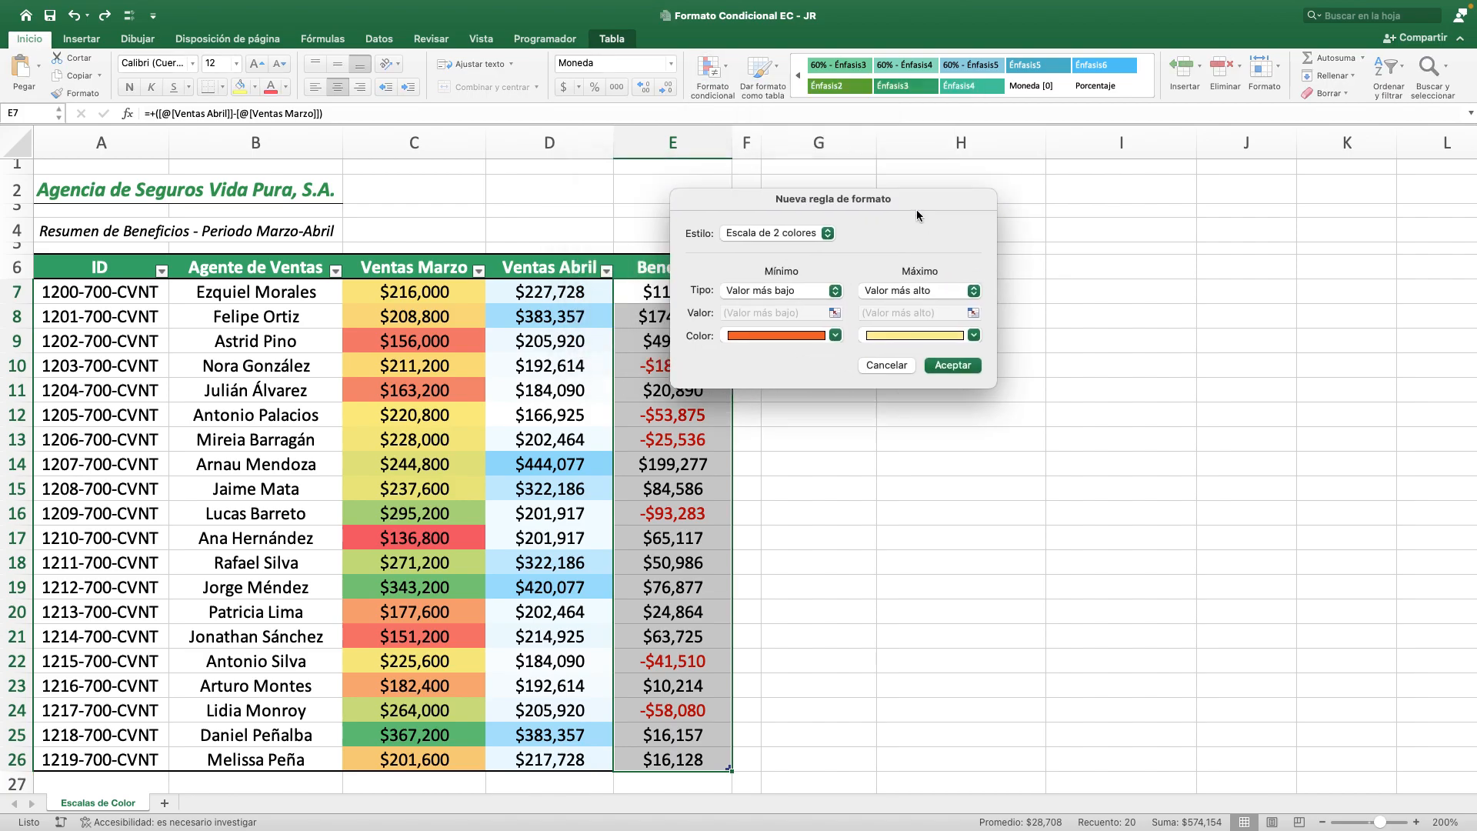
{"action": "left_click", "coordinate": [949, 348]}
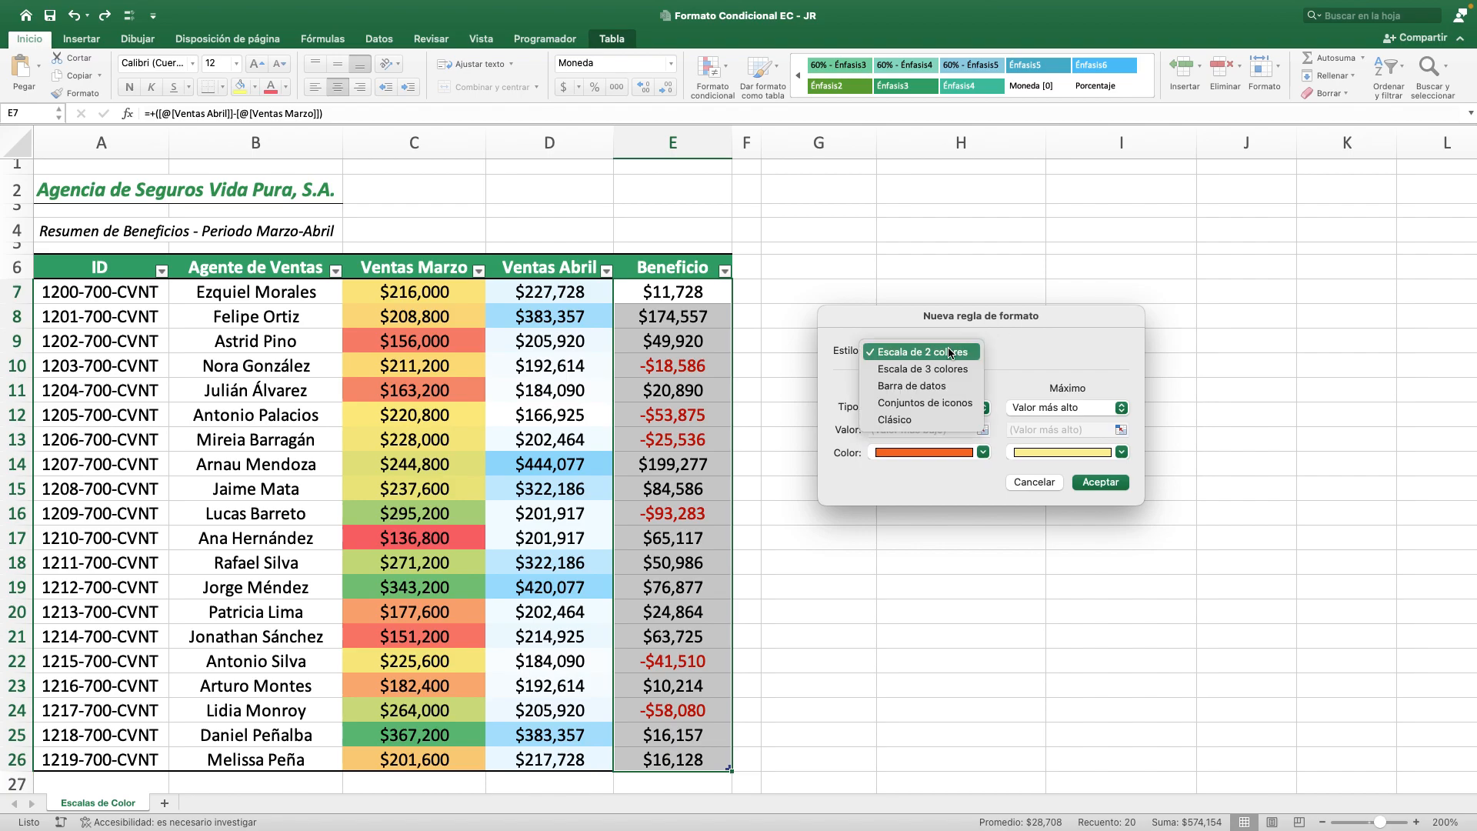
{"action": "left_click", "coordinate": [961, 371]}
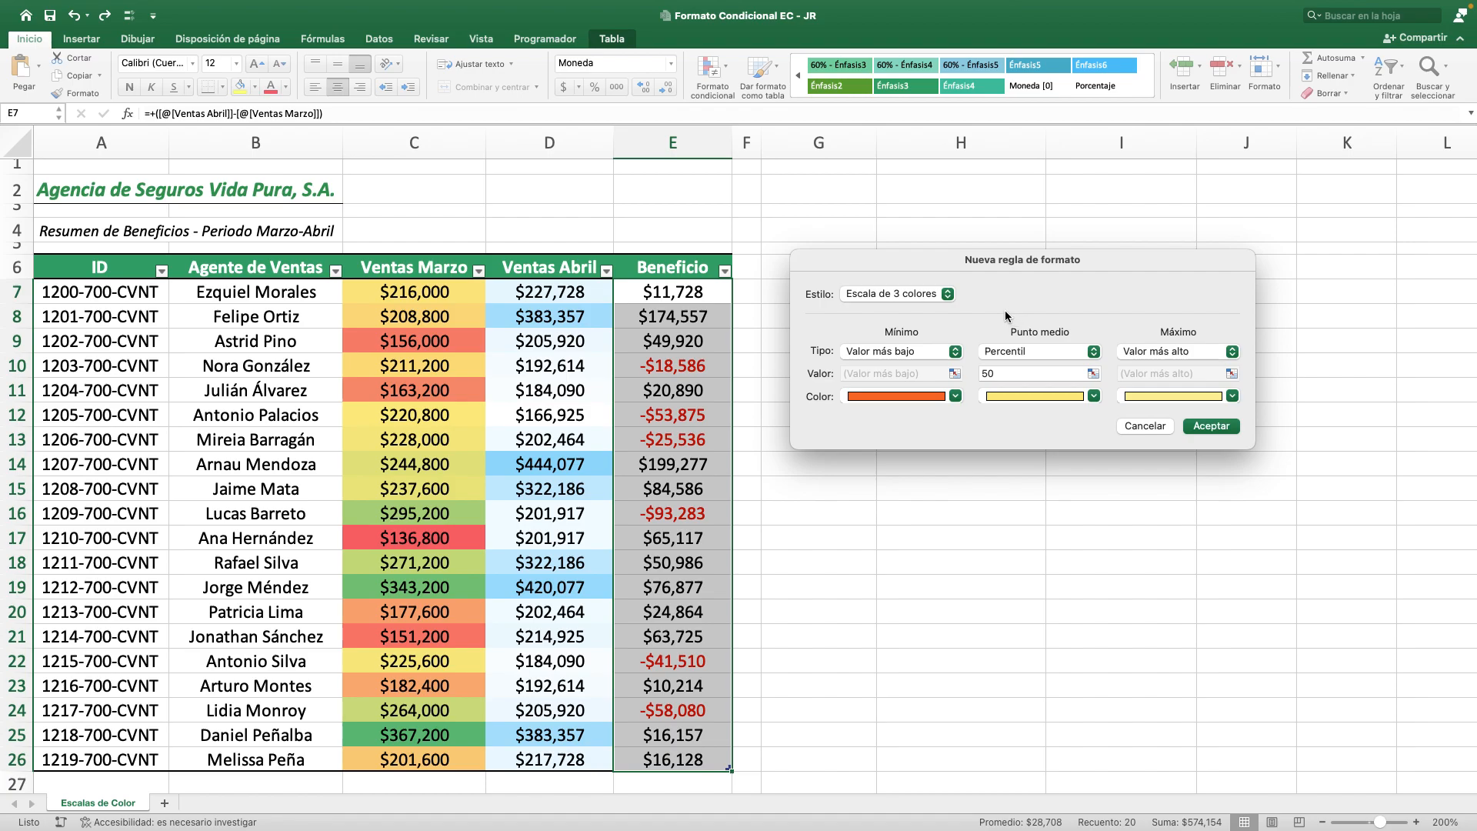
Set the rule's colors to light orange for the minimum, light gray for the midpoint and lime green for the maximum, and apply it.
{"action": "left_click", "coordinate": [877, 396]}
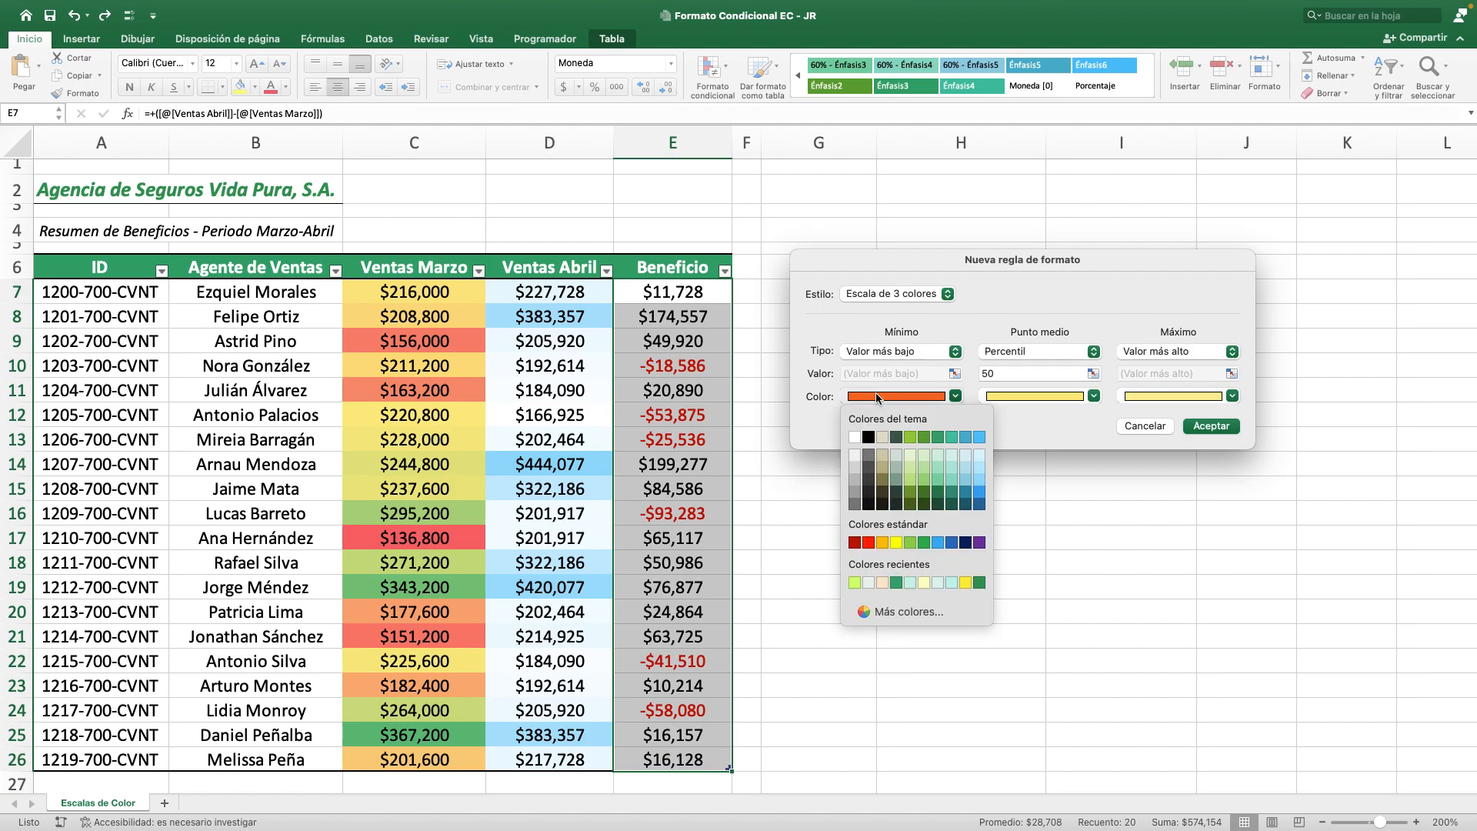
{"action": "left_click", "coordinate": [881, 582]}
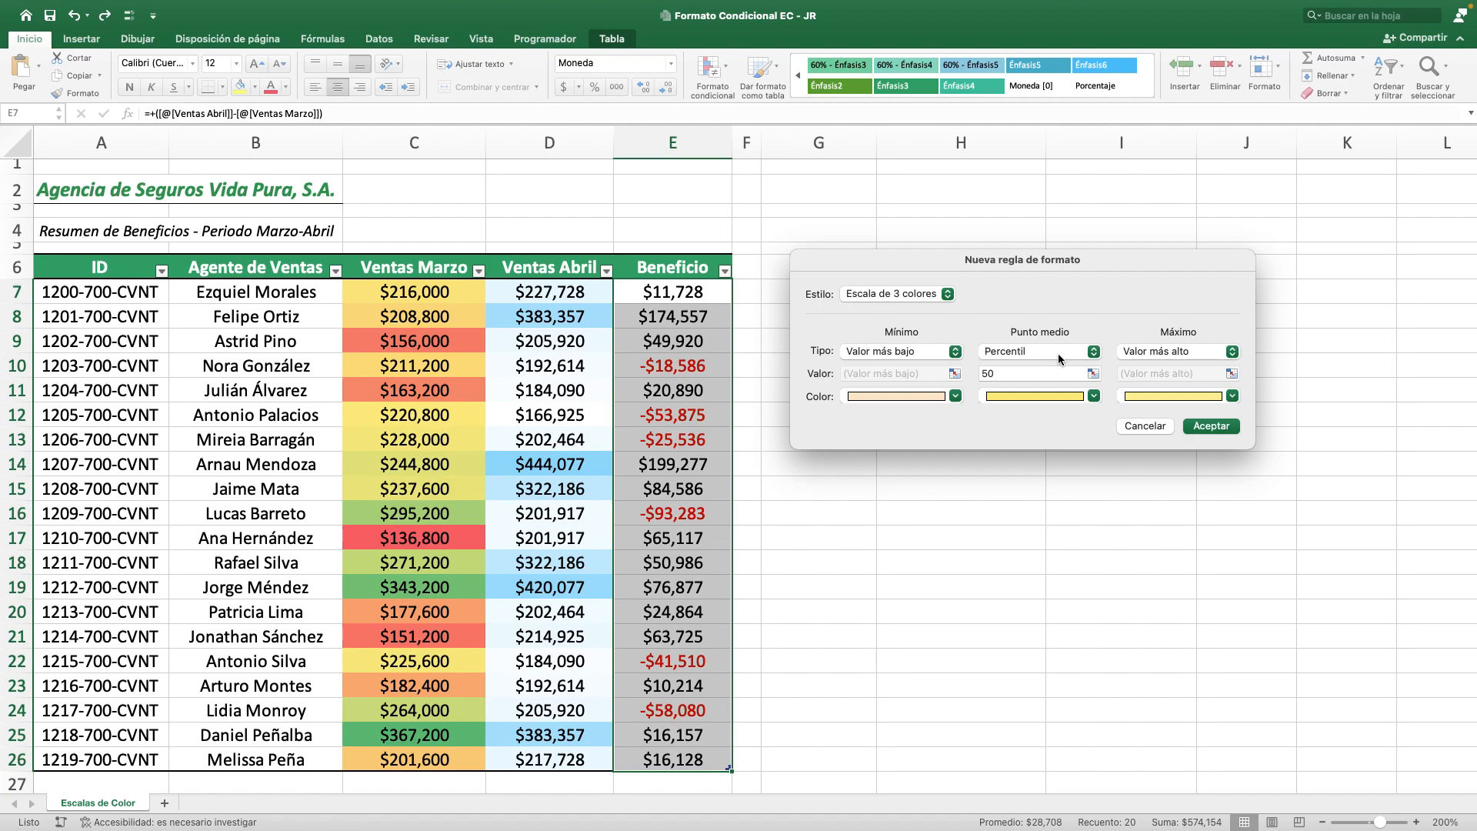
{"action": "left_click", "coordinate": [1025, 400]}
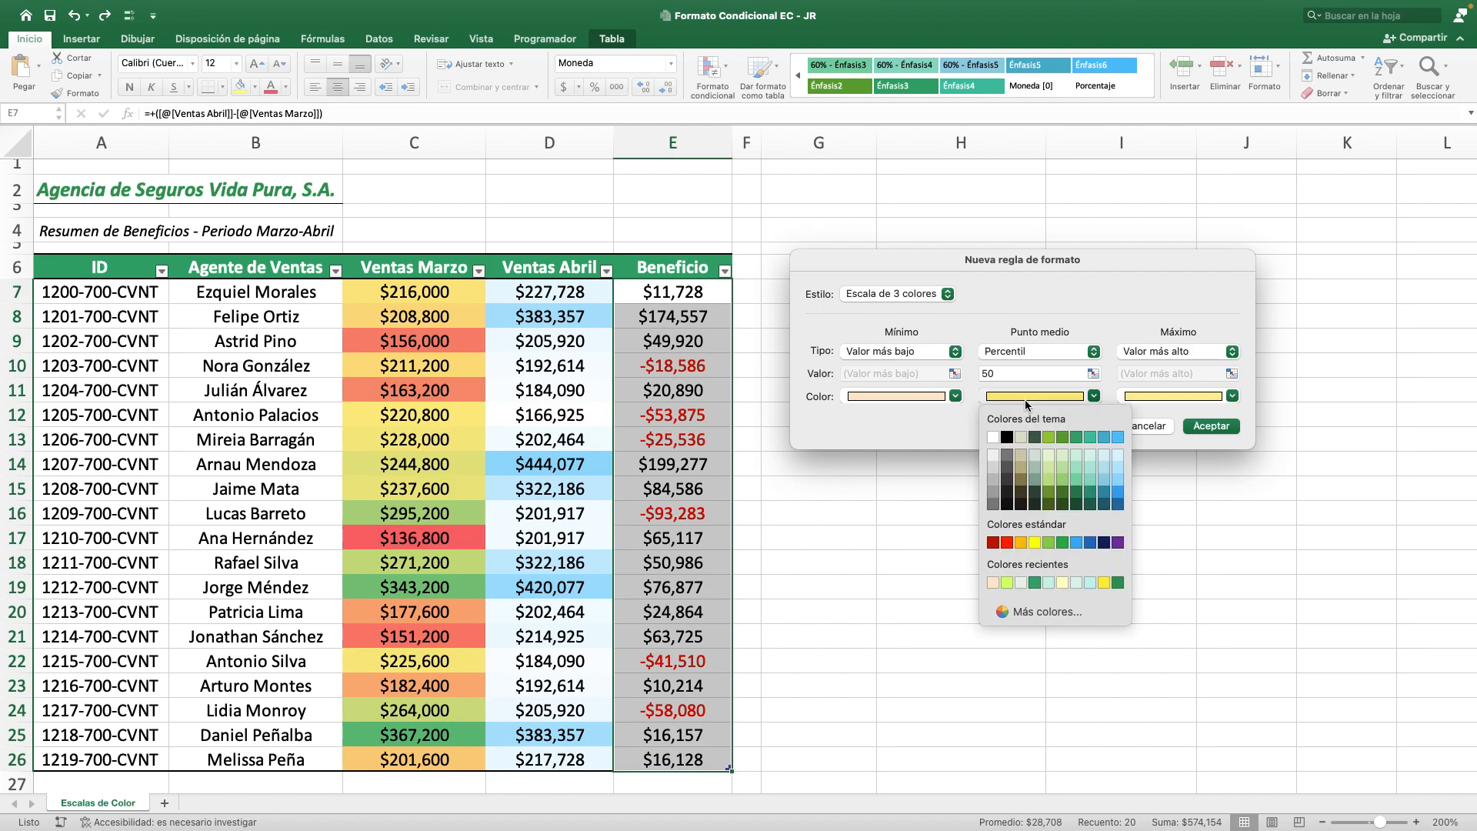
{"action": "left_click", "coordinate": [1021, 583]}
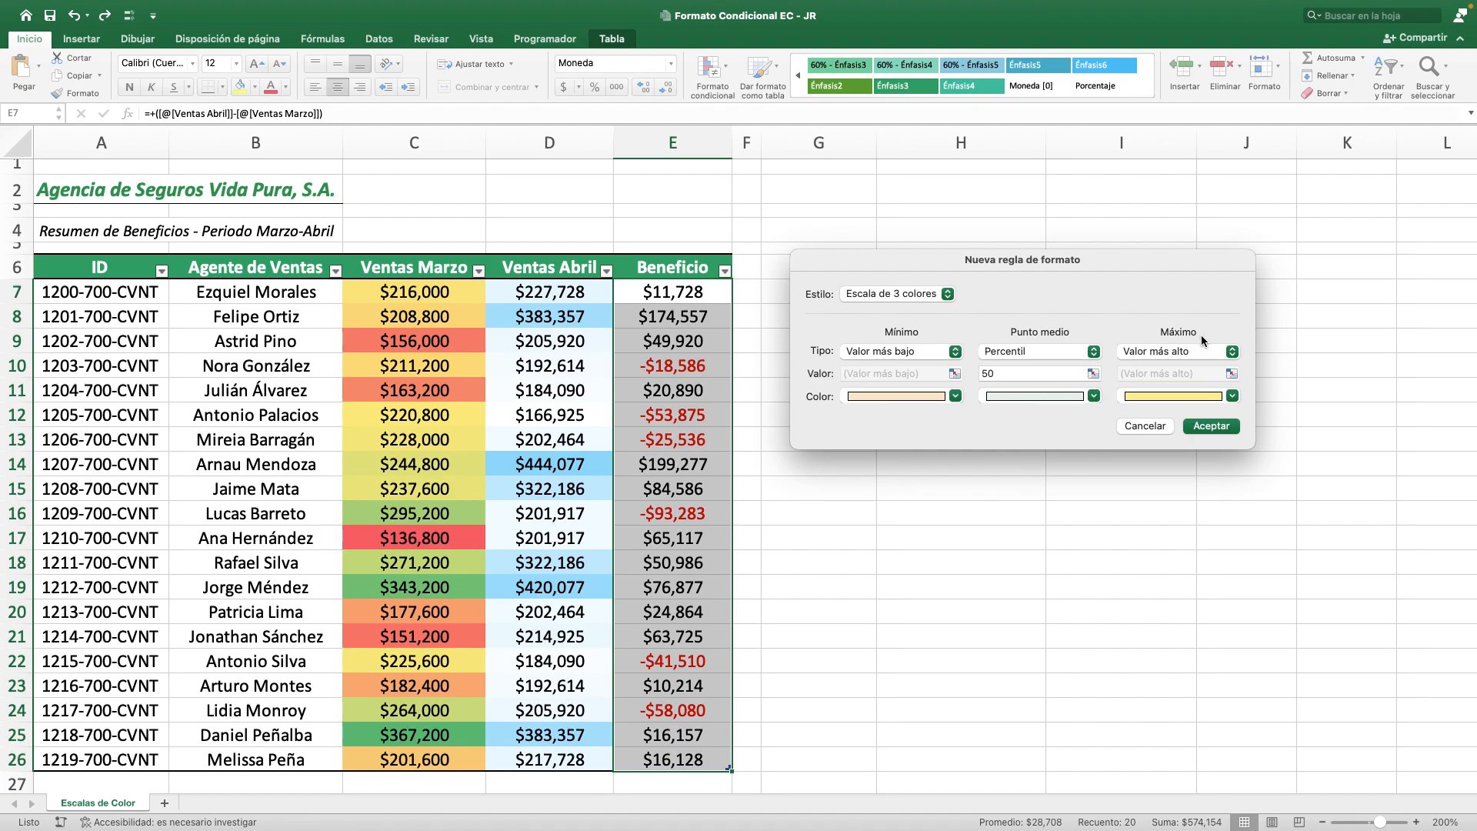
{"action": "left_click", "coordinate": [1175, 398]}
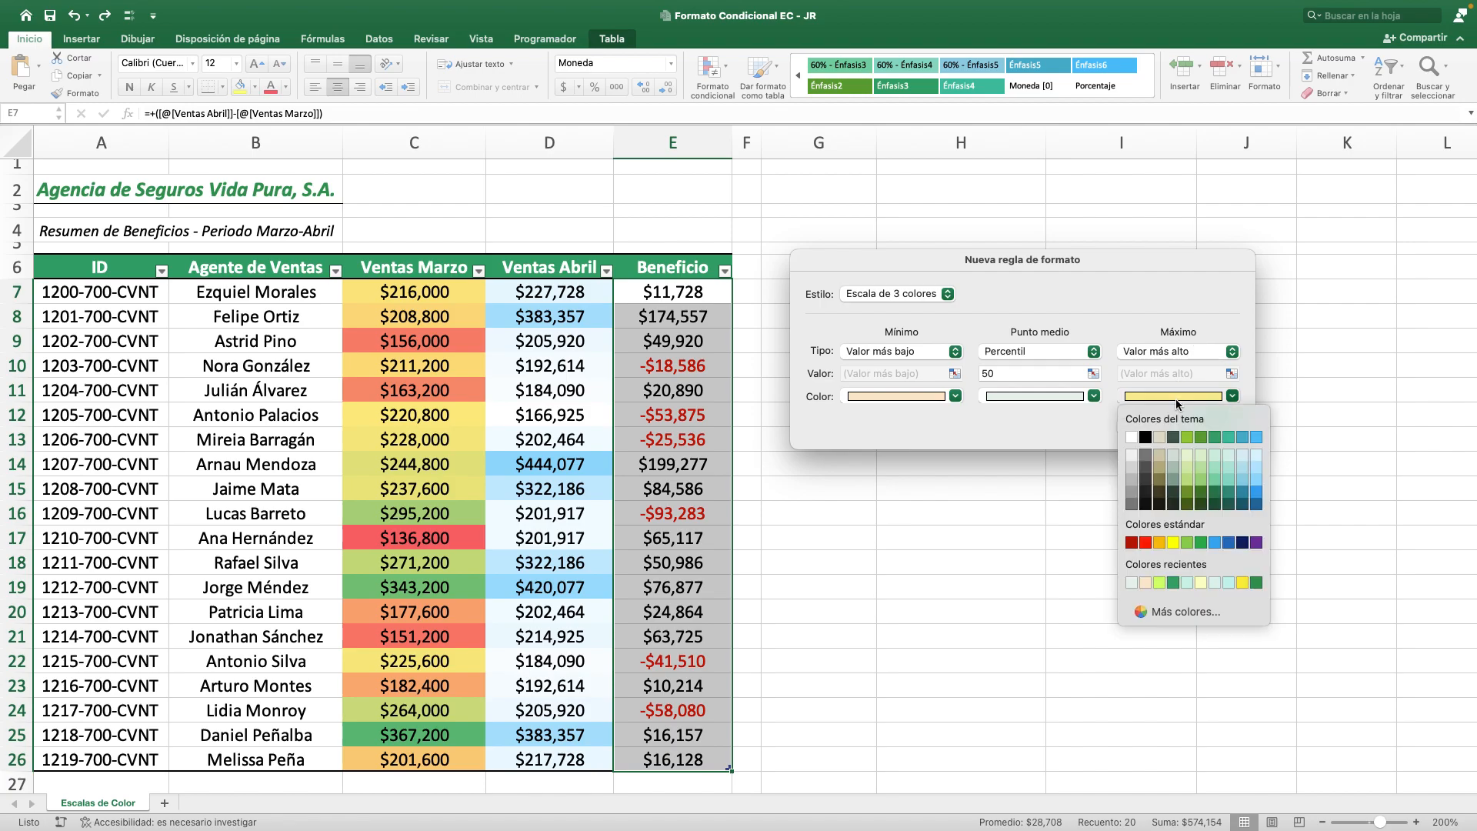
{"action": "left_click", "coordinate": [1159, 583]}
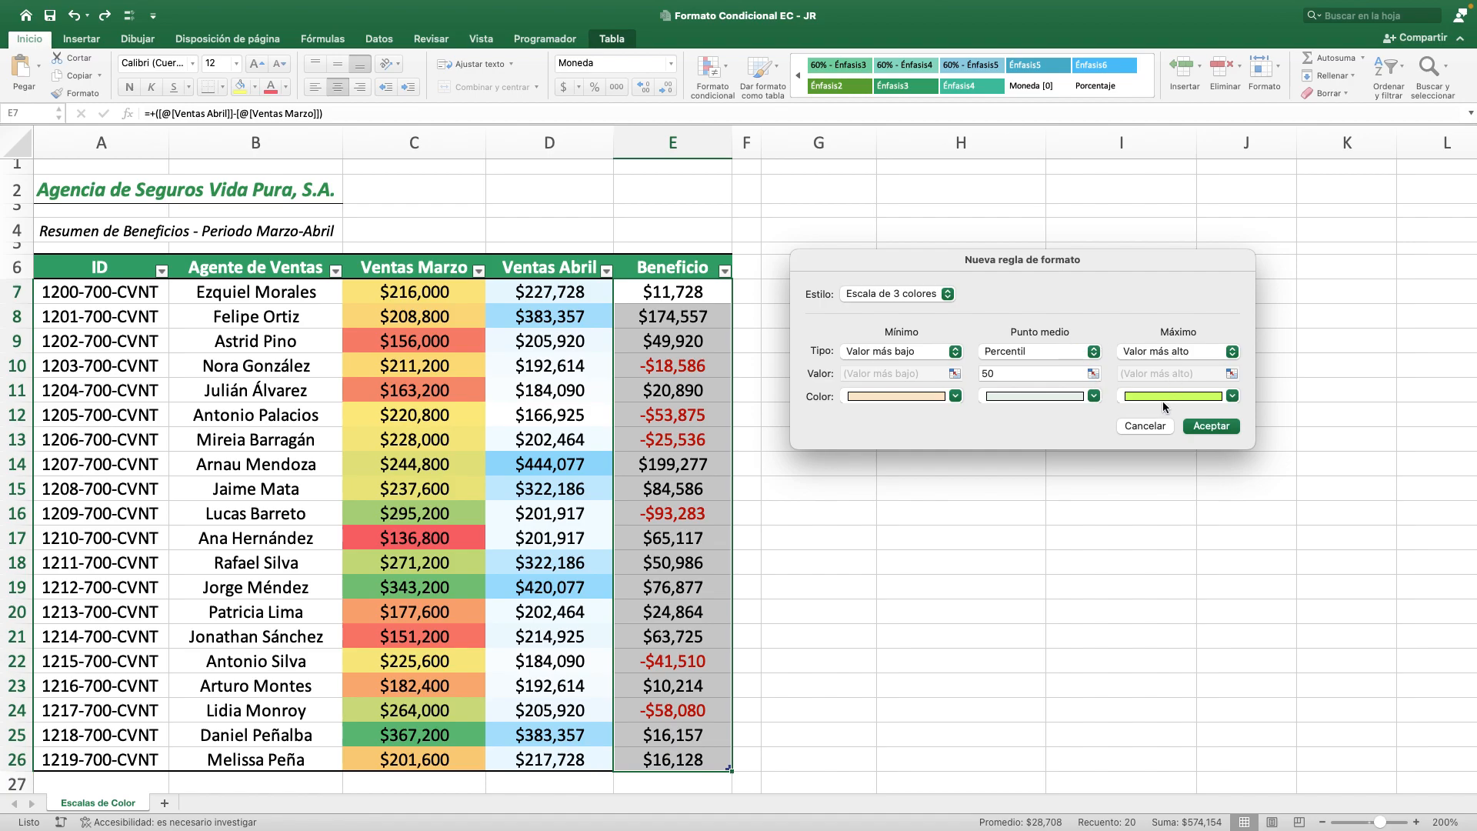
{"action": "left_click", "coordinate": [1231, 429]}
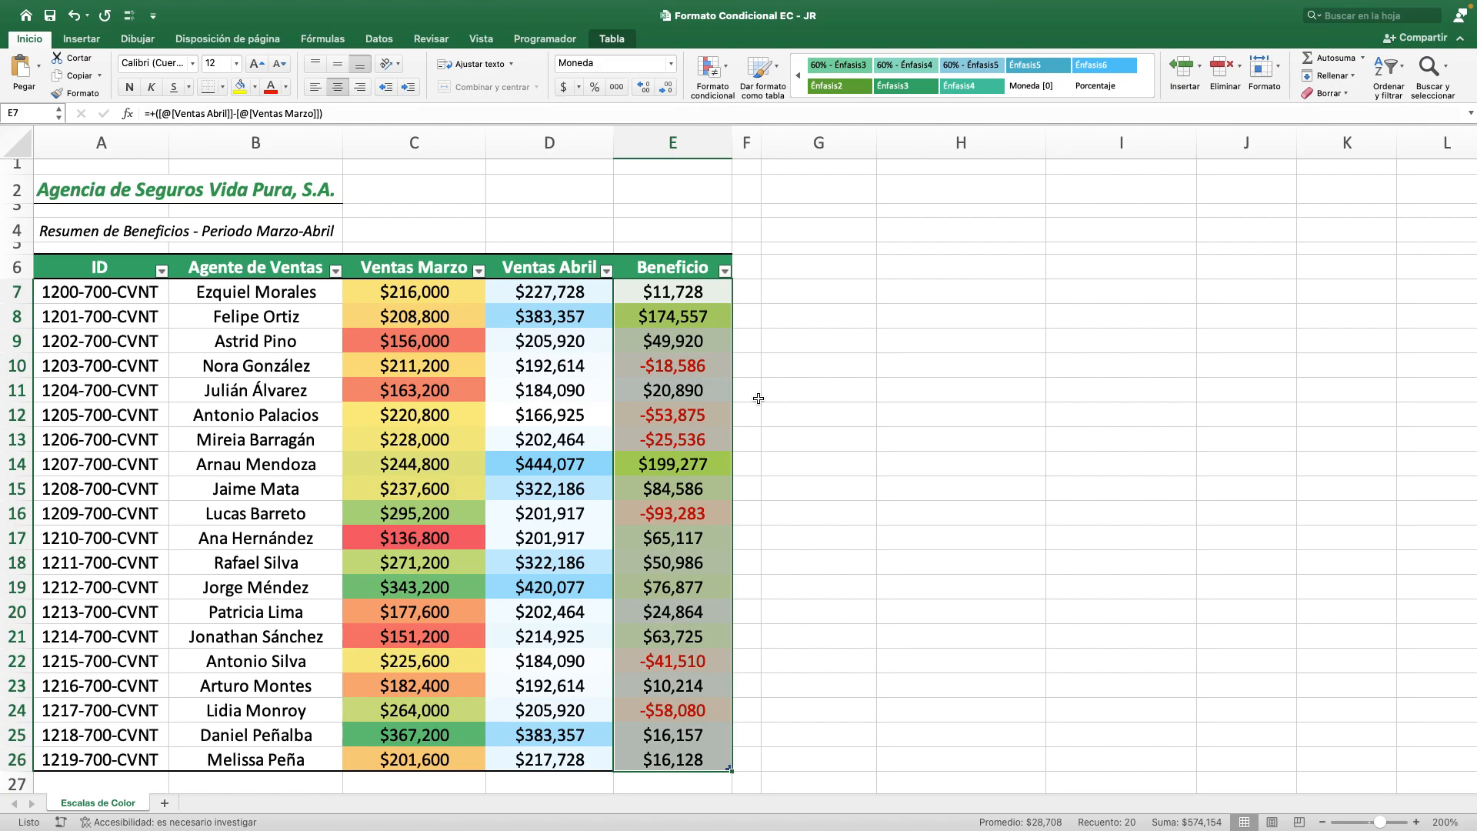
Examine the Beneficio scale's low and midpoint shading by checking E24, E16 and E13 against E23, E25 and E26.
{"action": "left_click", "coordinate": [716, 710]}
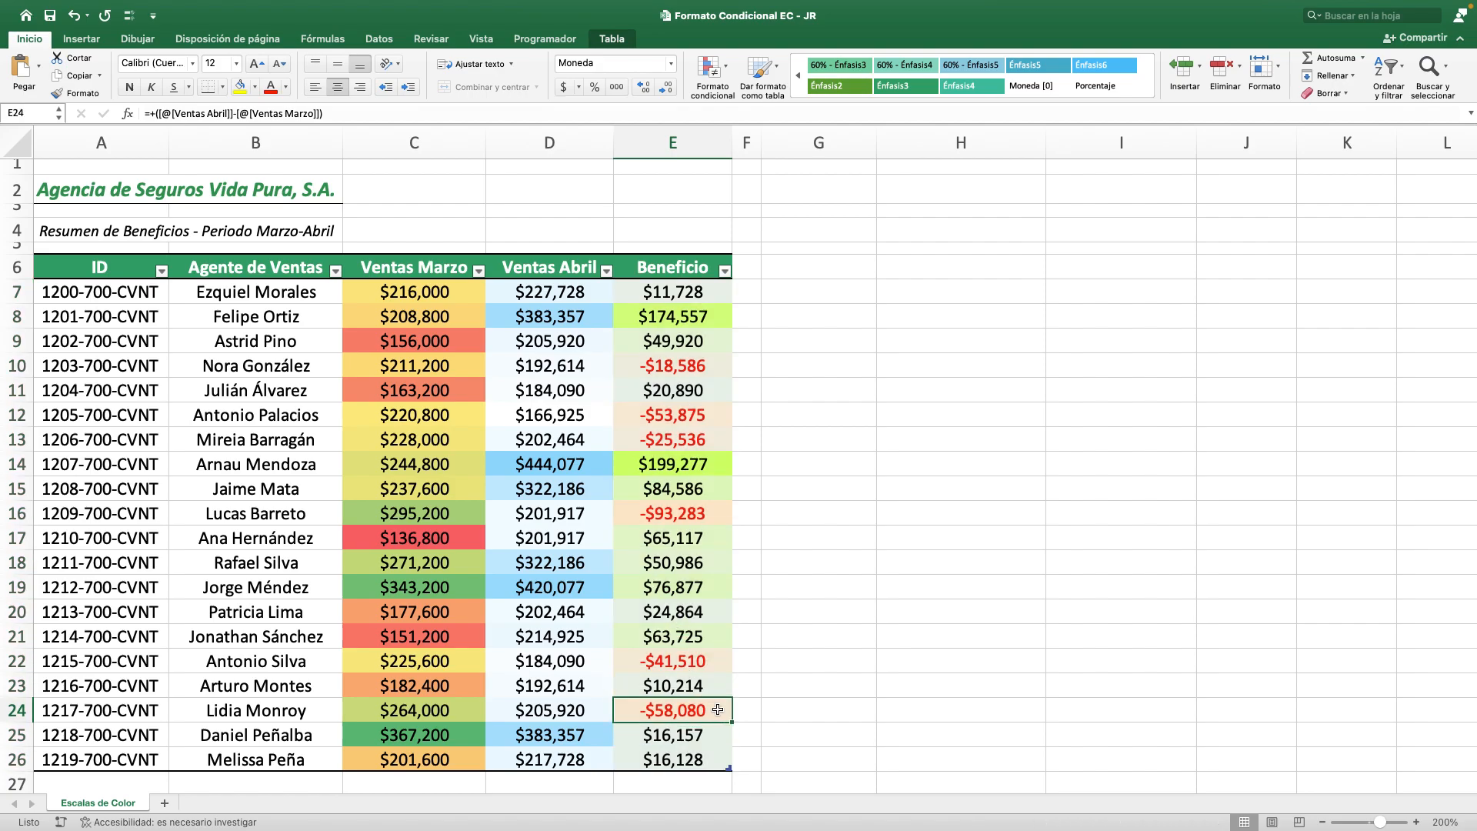
{"action": "left_click", "coordinate": [713, 519]}
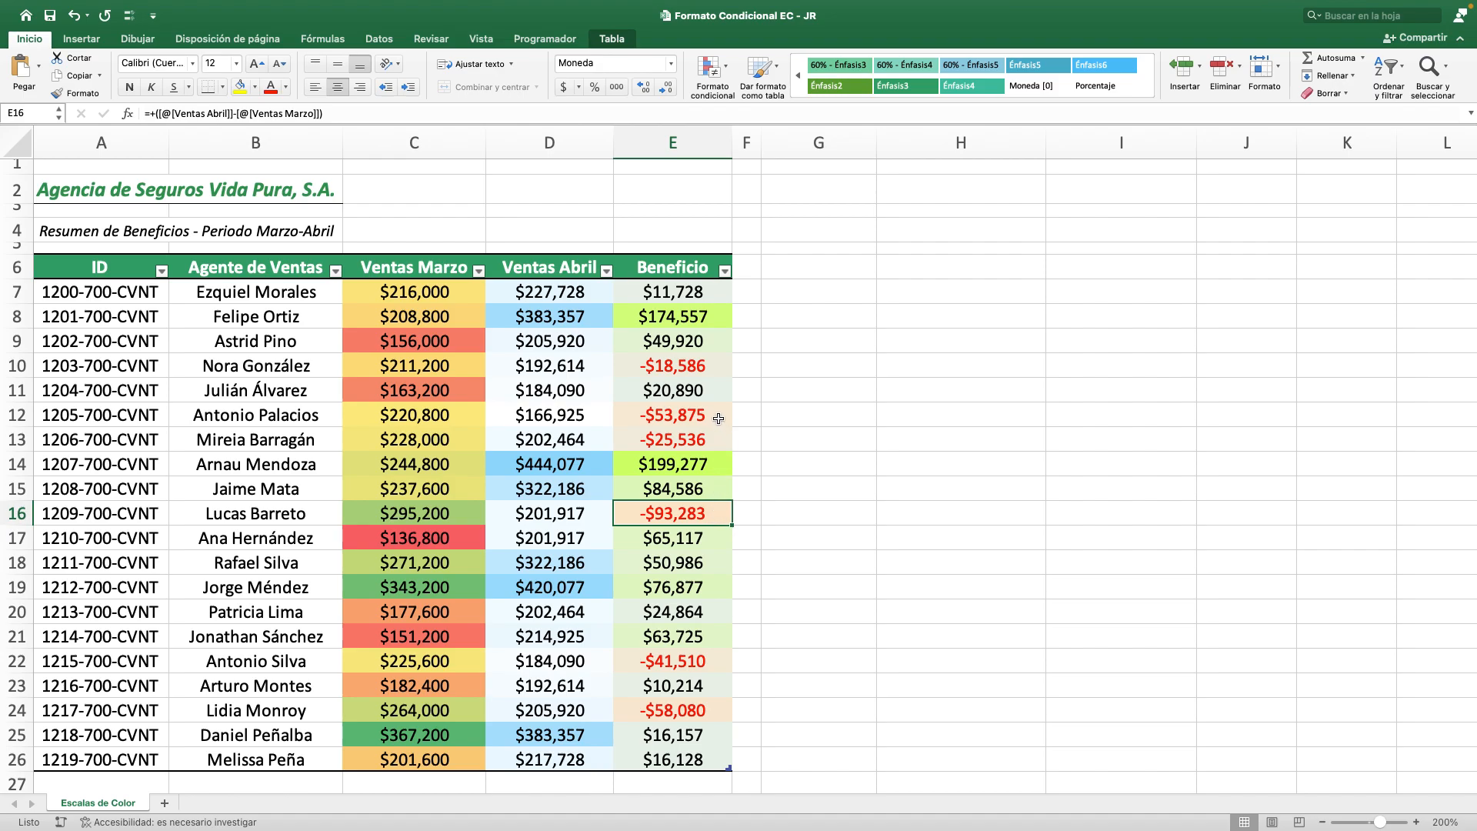
{"action": "left_click", "coordinate": [717, 440]}
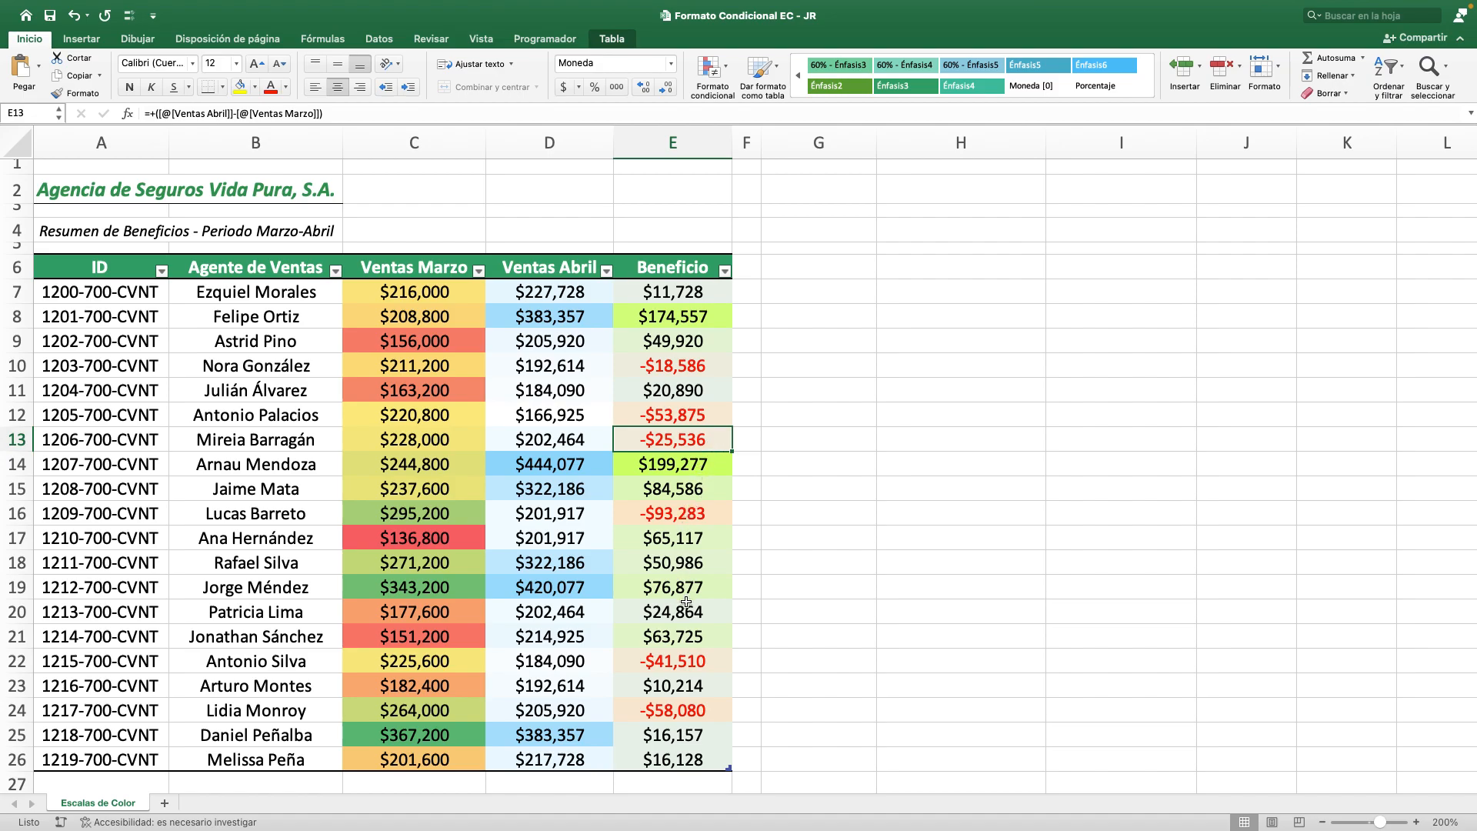
{"action": "left_click", "coordinate": [702, 692]}
{"action": "left_click", "coordinate": [710, 741]}
{"action": "left_click", "coordinate": [714, 763]}
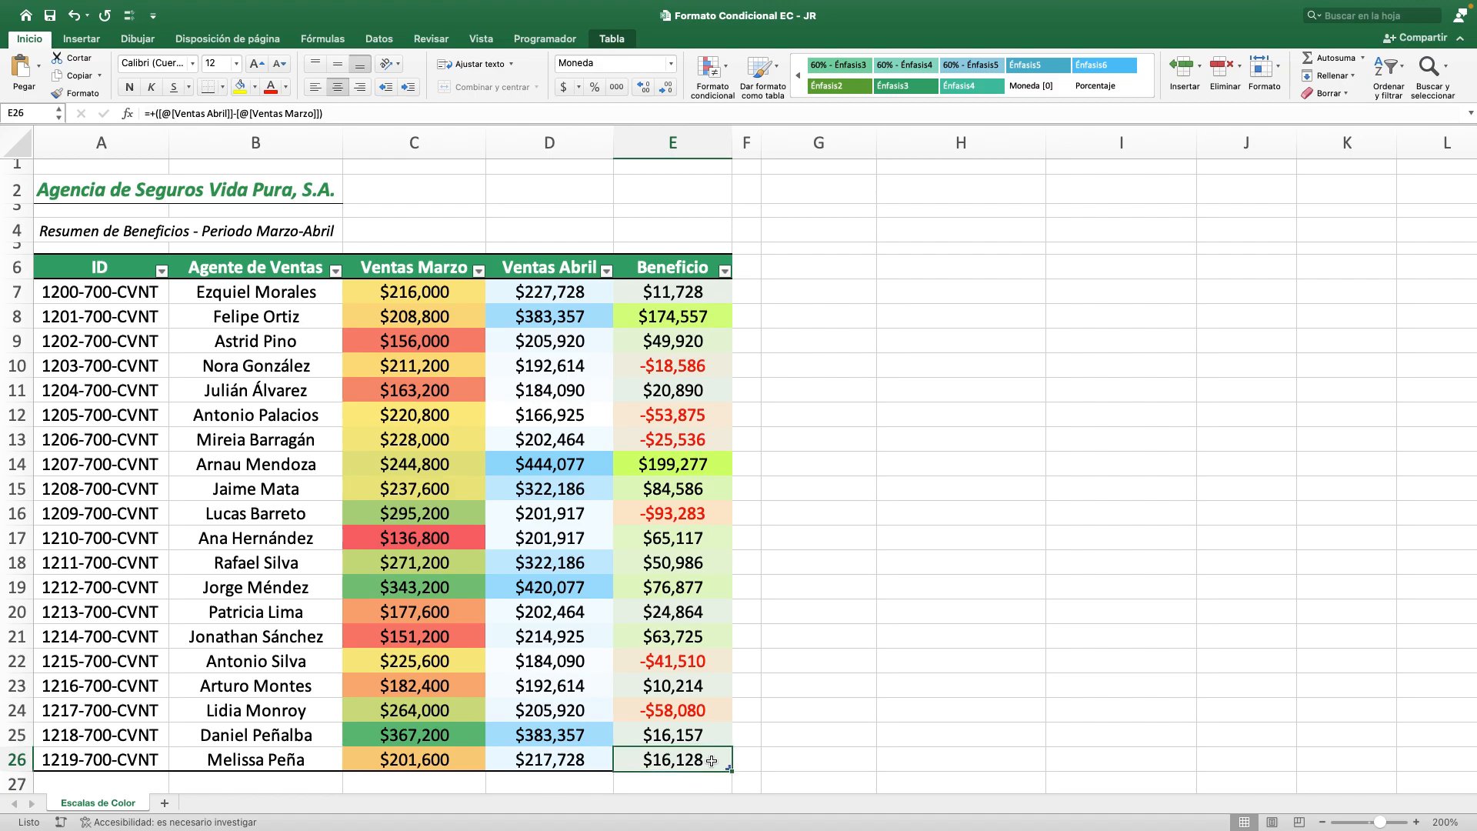
Examine how the Beneficio shading progresses toward the maximum color, checking E20, E21, E19, E17 and E18 against E8 and E14.
{"action": "left_click", "coordinate": [697, 611]}
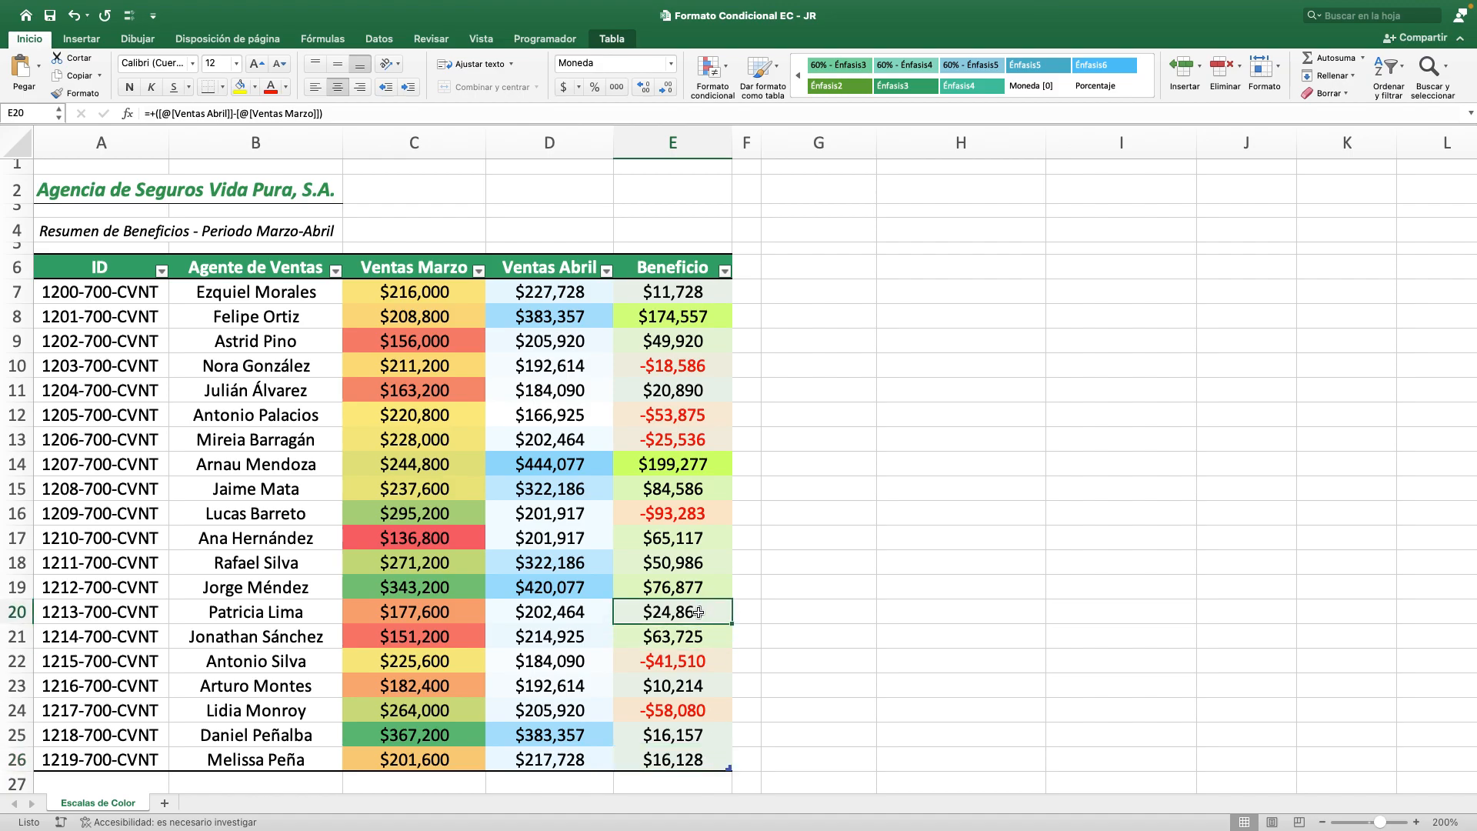
{"action": "left_click", "coordinate": [709, 637]}
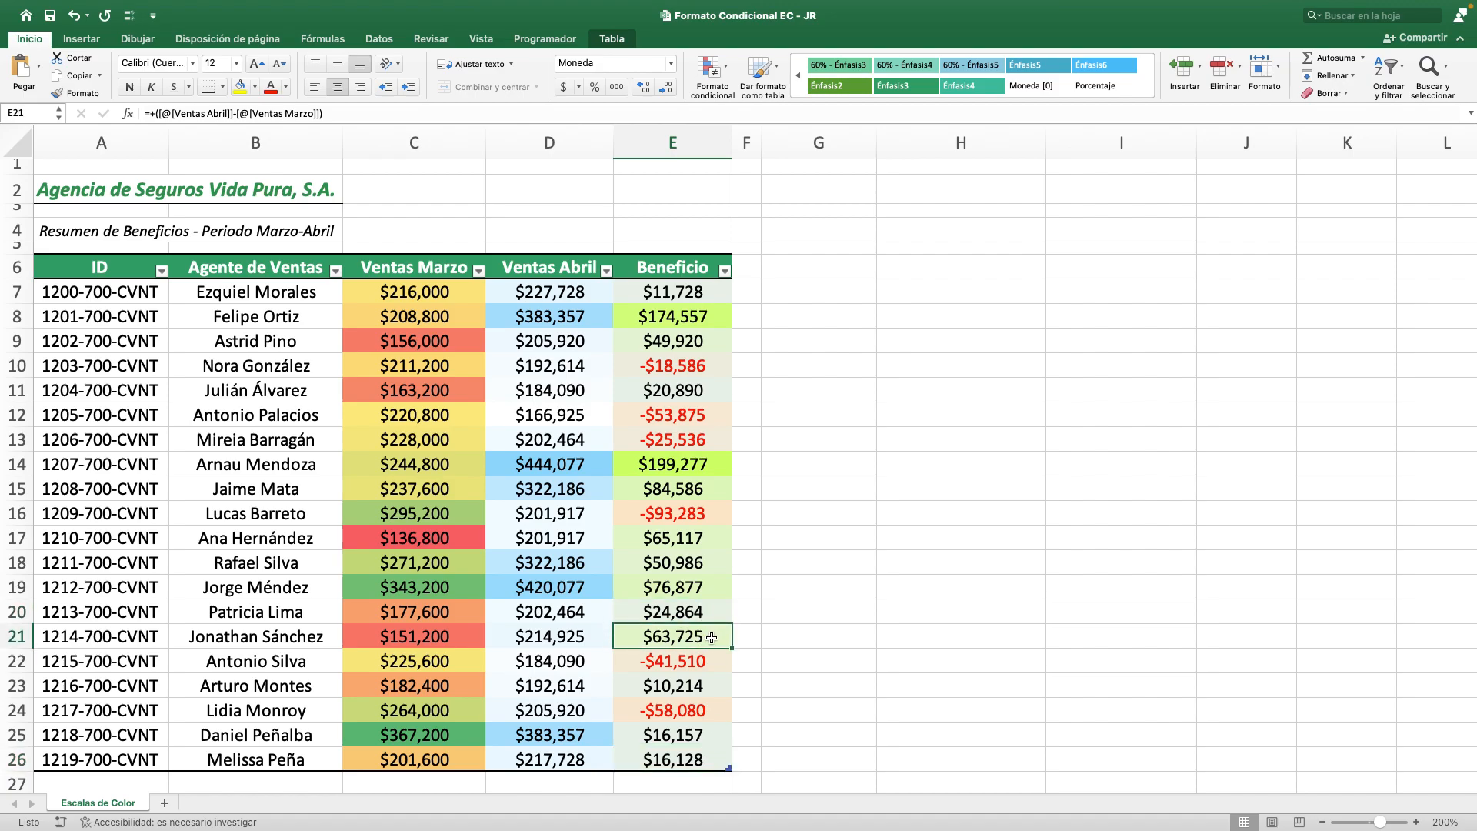
{"action": "left_click", "coordinate": [704, 586]}
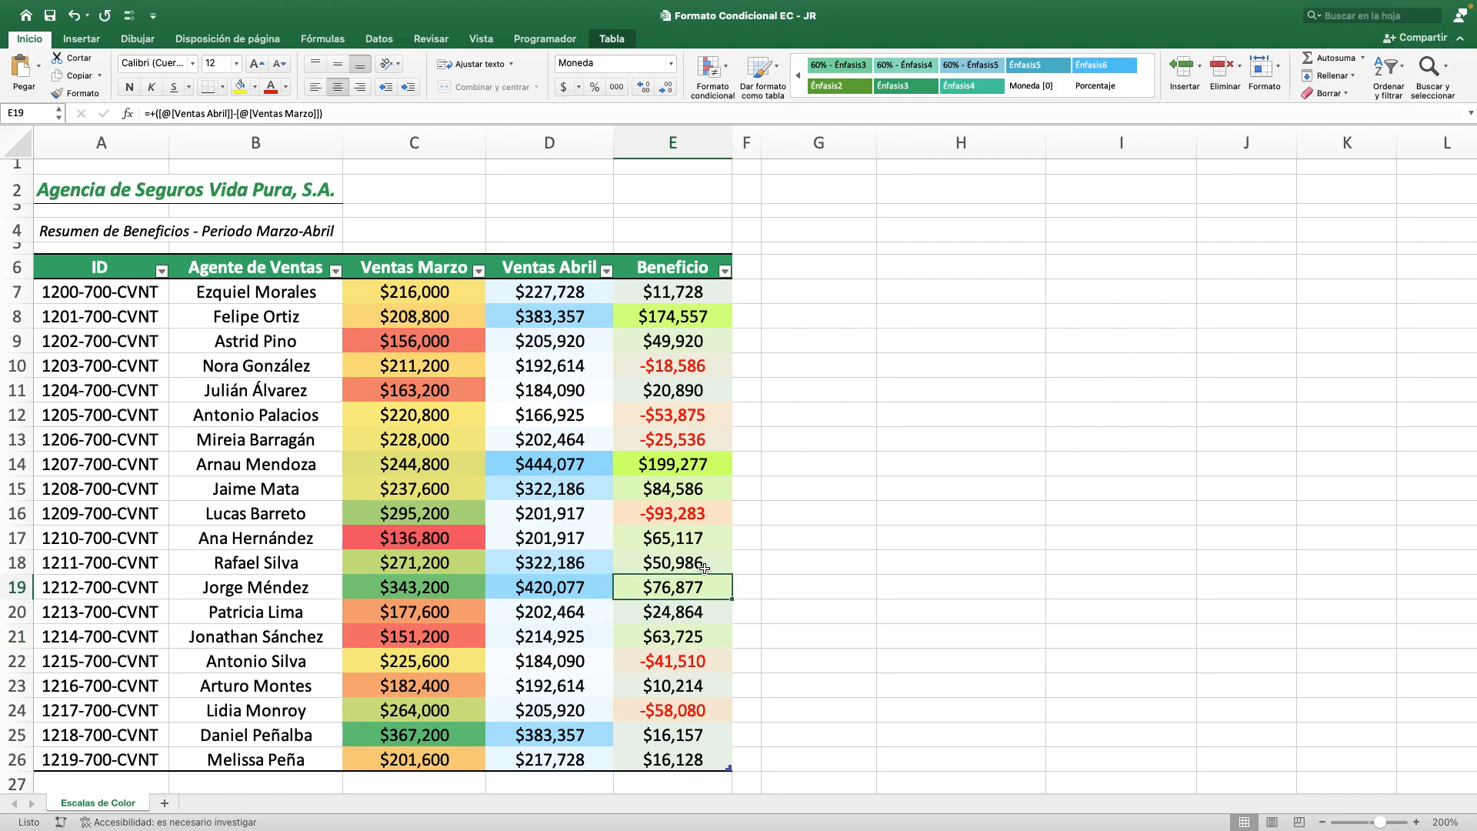
{"action": "left_click", "coordinate": [697, 539]}
{"action": "left_click", "coordinate": [703, 560]}
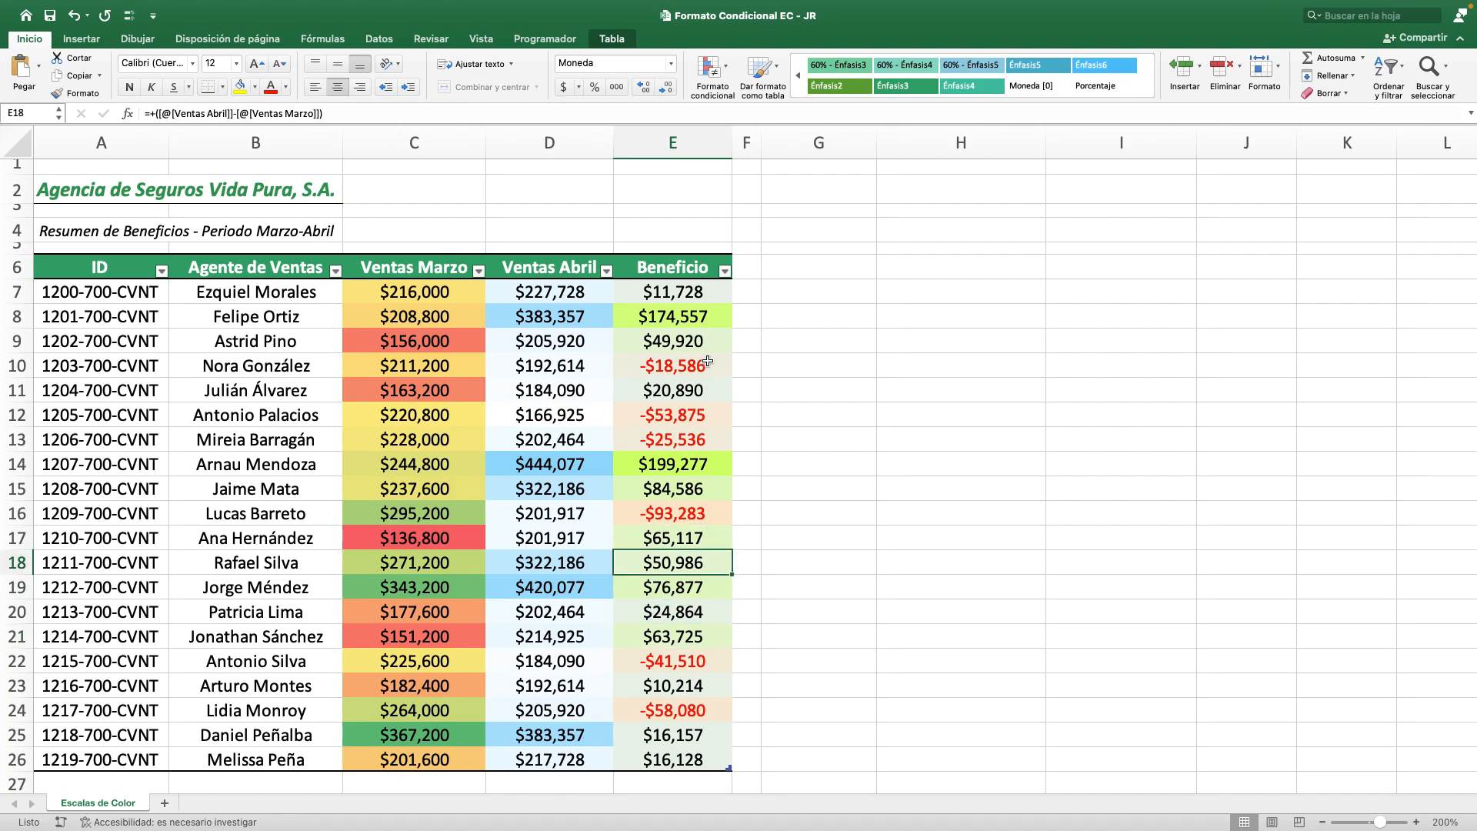
{"action": "left_click", "coordinate": [705, 321]}
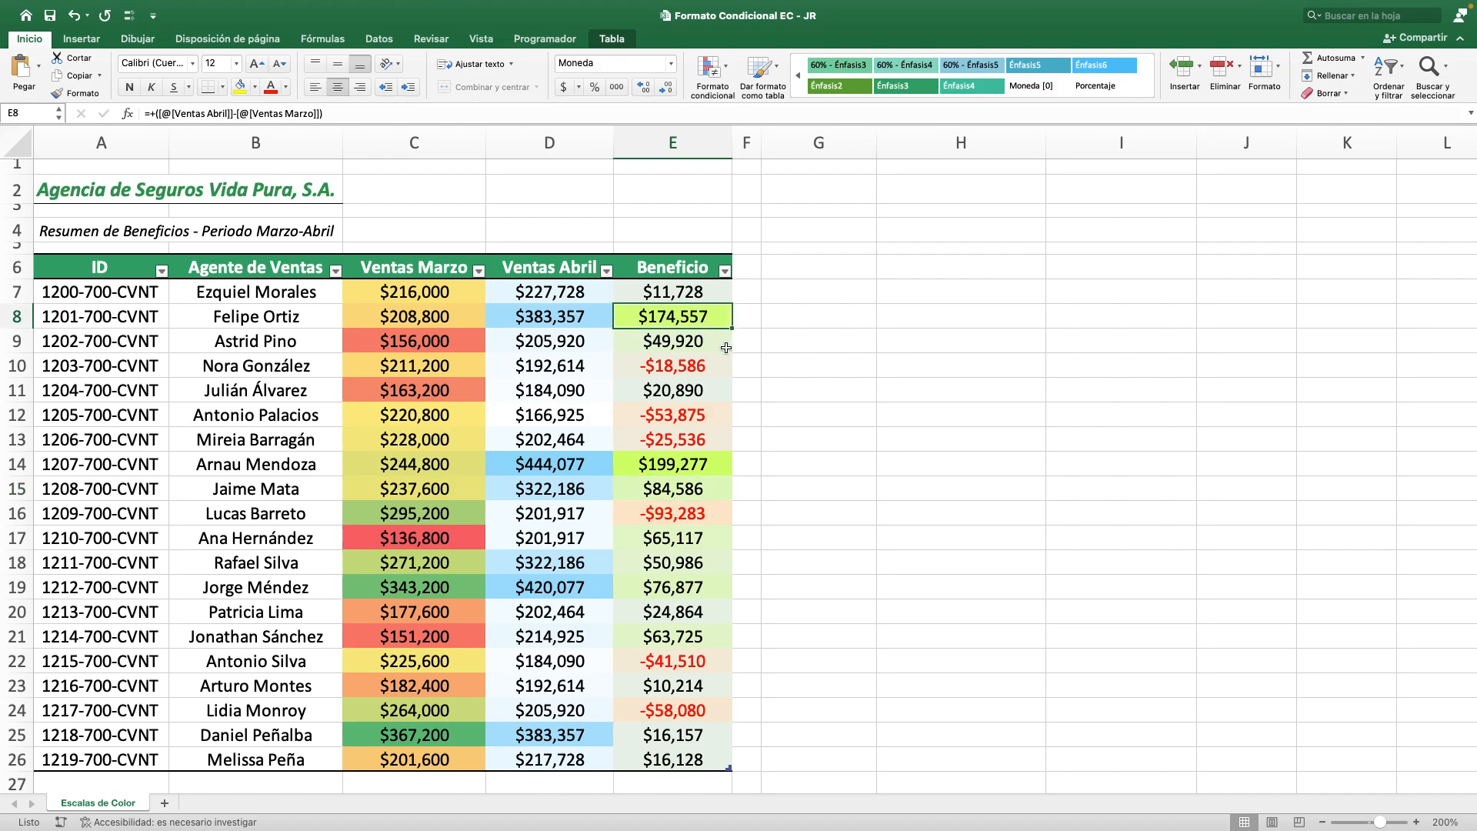
{"action": "left_click", "coordinate": [716, 462]}
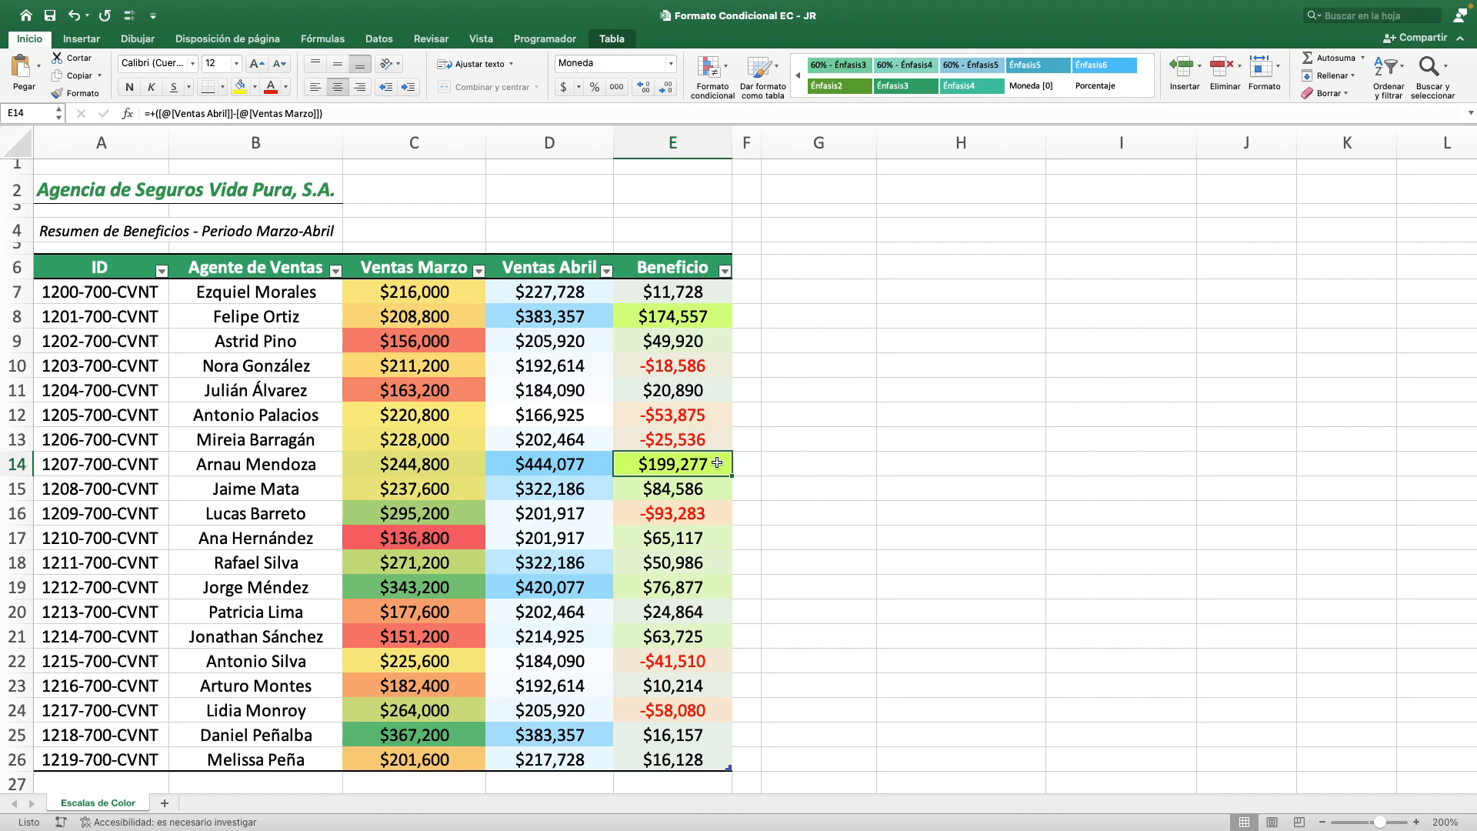
Compare the shading of the negative Beneficio values in E16, E22, E24 and E13 with the high values in E14 and E8.
{"action": "left_click", "coordinate": [717, 512], "text": "super"}
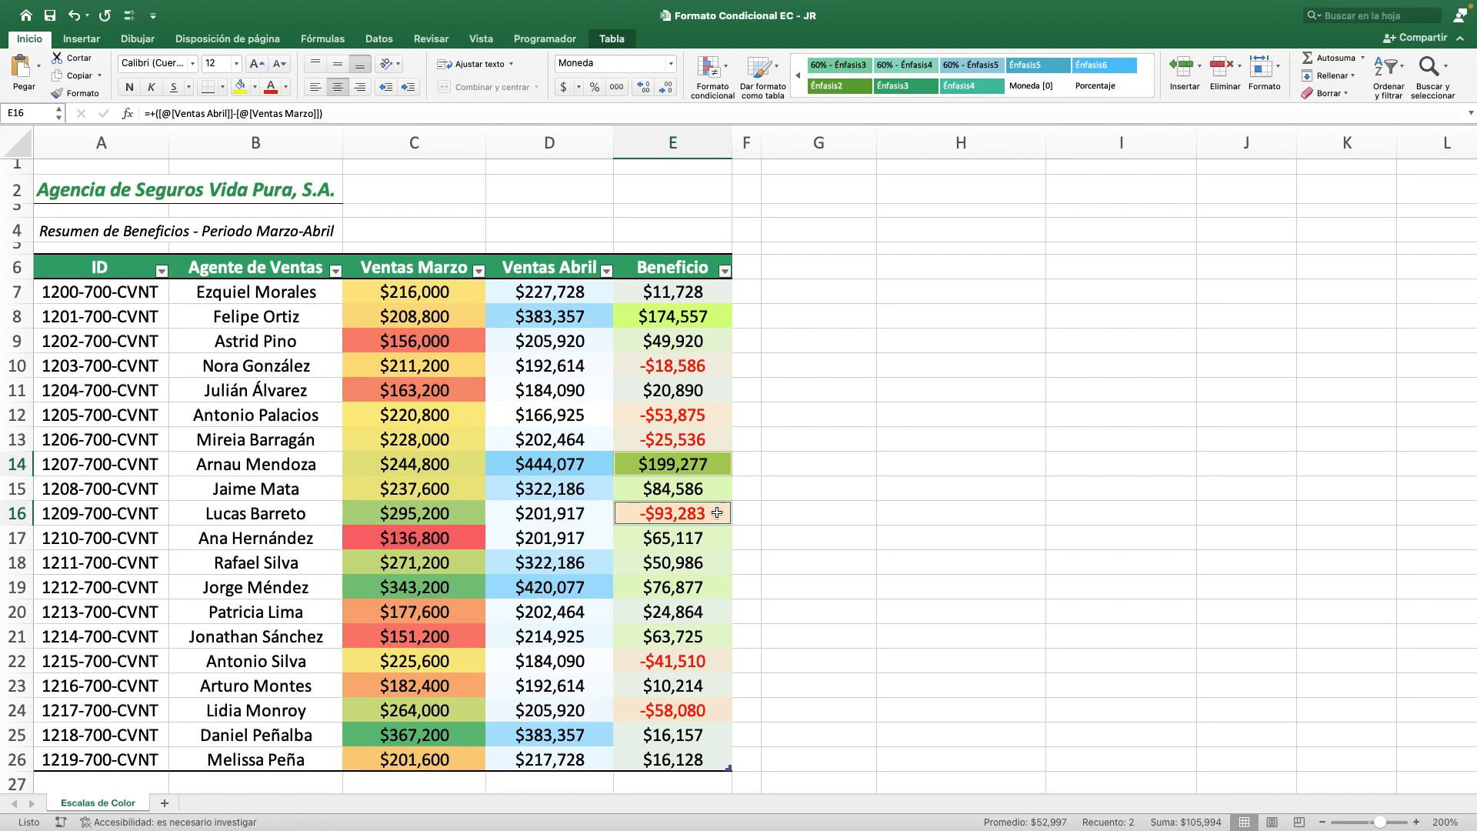
{"action": "left_click", "coordinate": [694, 663]}
{"action": "left_click", "coordinate": [708, 708]}
{"action": "left_click", "coordinate": [710, 668]}
{"action": "left_click", "coordinate": [710, 517]}
{"action": "left_click", "coordinate": [709, 438]}
{"action": "left_click", "coordinate": [712, 315]}
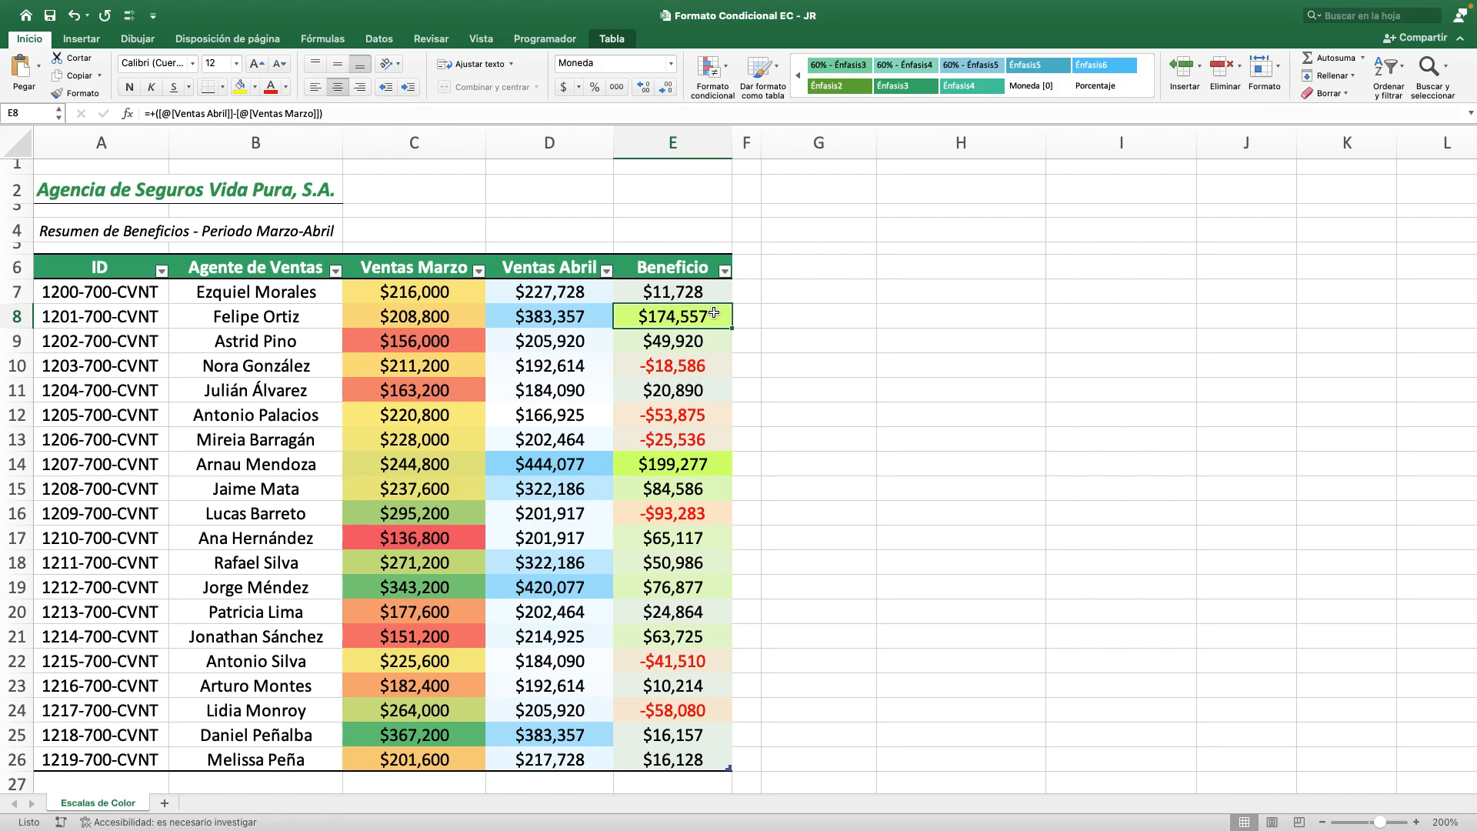
Review the three separately formatted ranges C7:C26, D7:D26 and E7:E26, along with the Beneficio heading and the sheet title.
{"action": "left_click", "coordinate": [452, 290]}
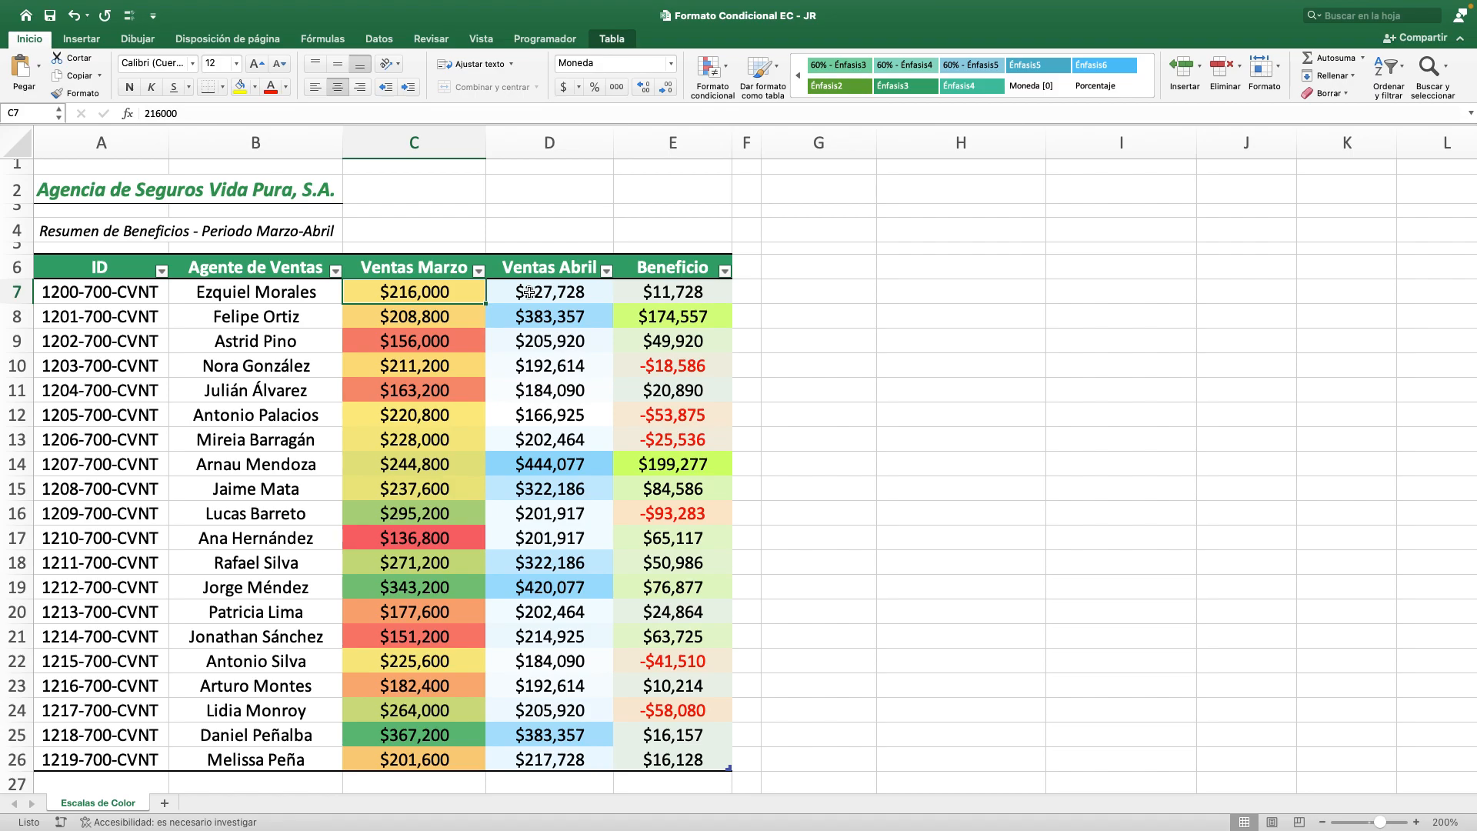
{"action": "key", "text": "ctrl+shift+Down"}
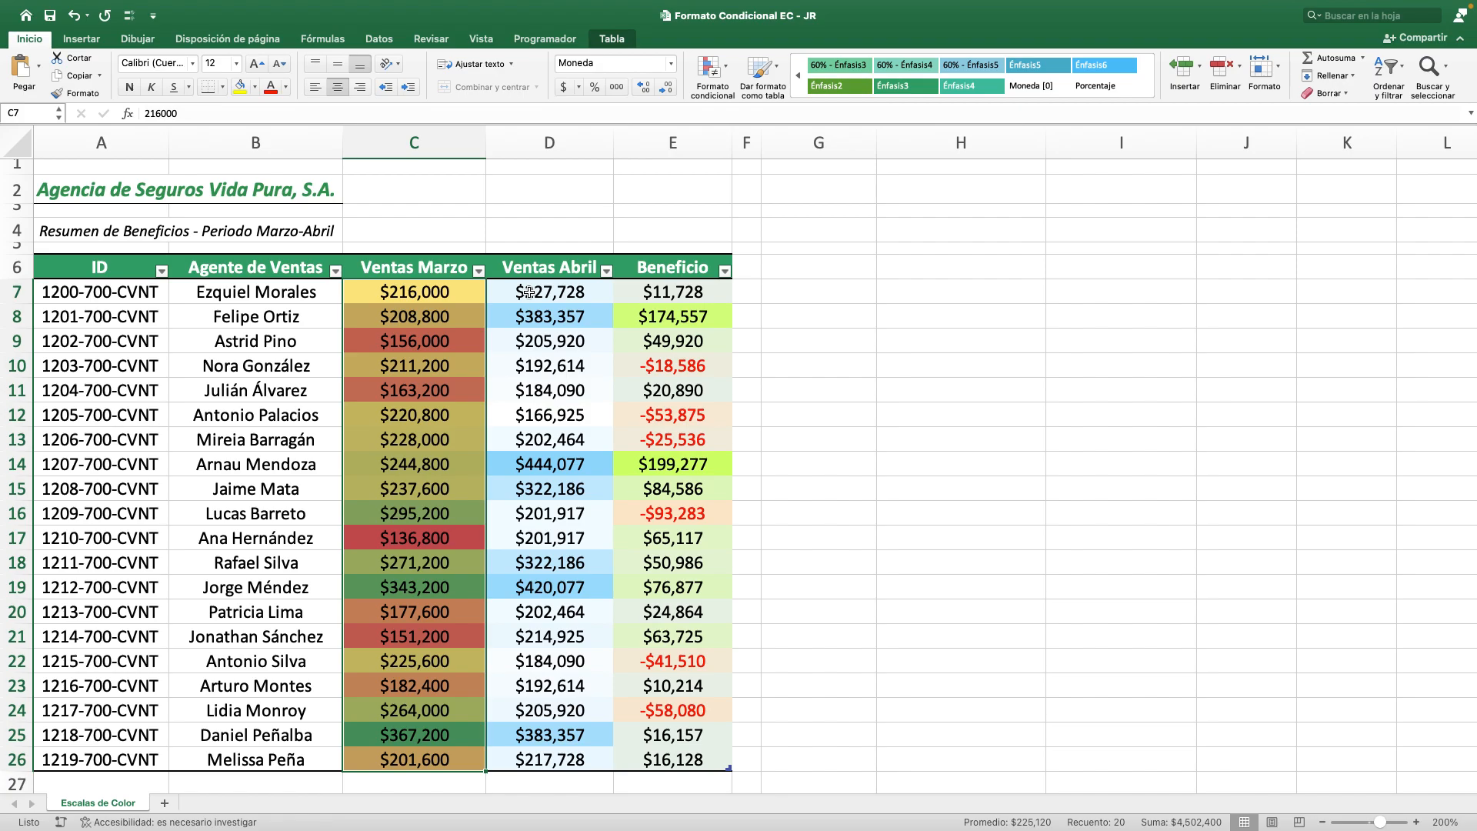
{"action": "left_click", "coordinate": [529, 292]}
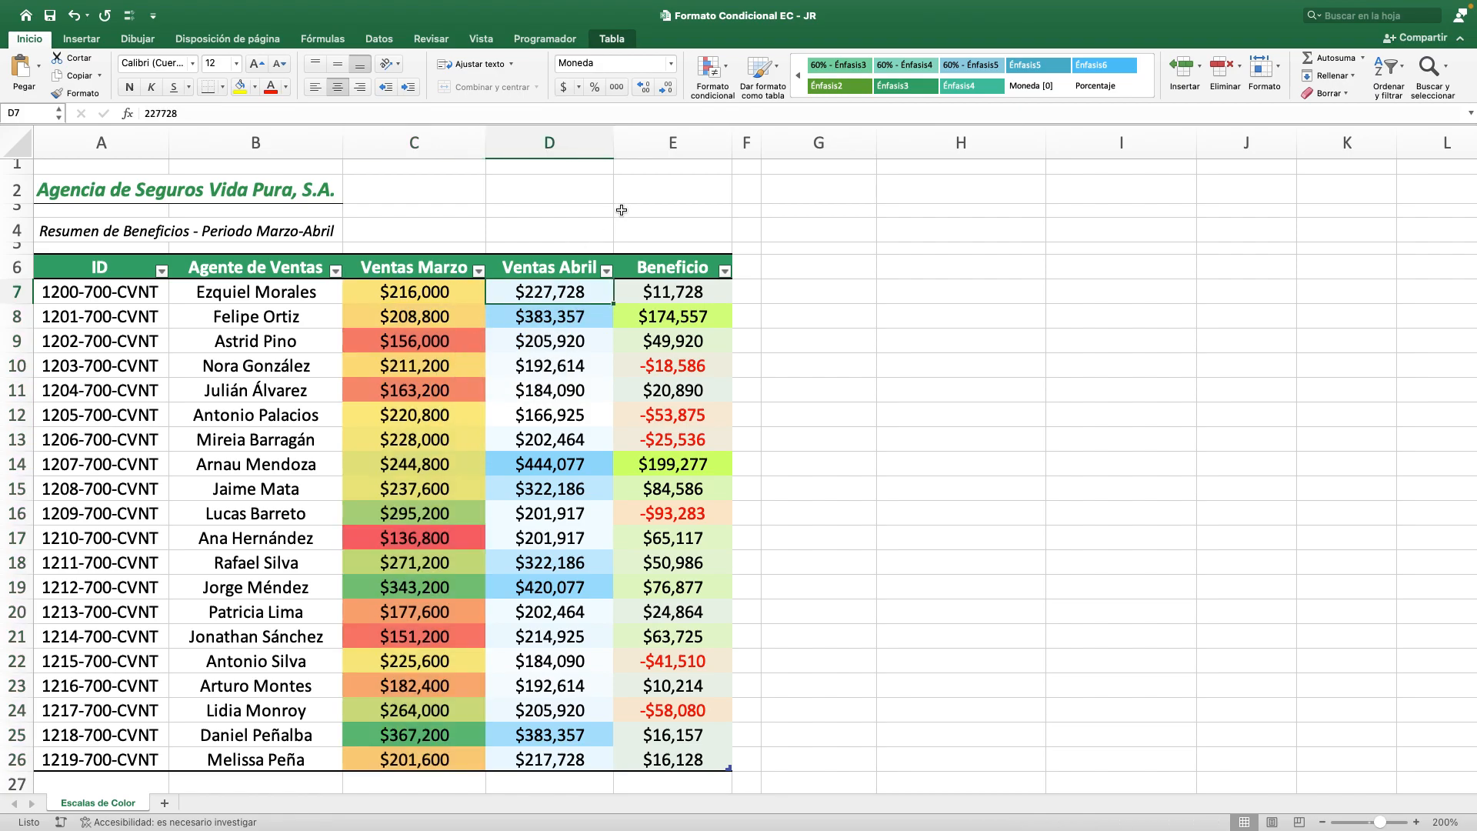
{"action": "key", "text": "ctrl+shift+Down"}
{"action": "key", "text": "Right"}
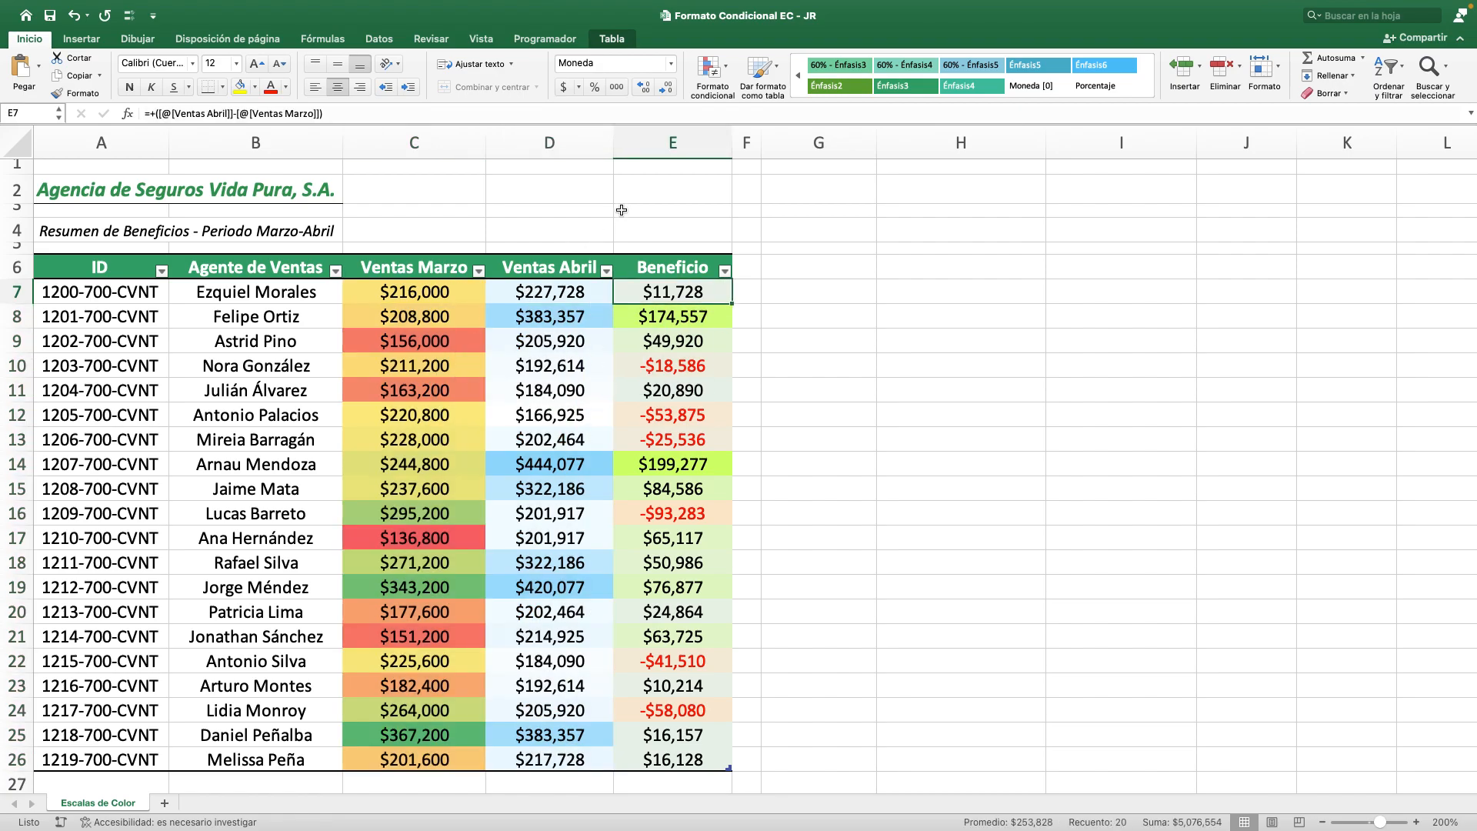
{"action": "key", "text": "ctrl+shift+Down"}
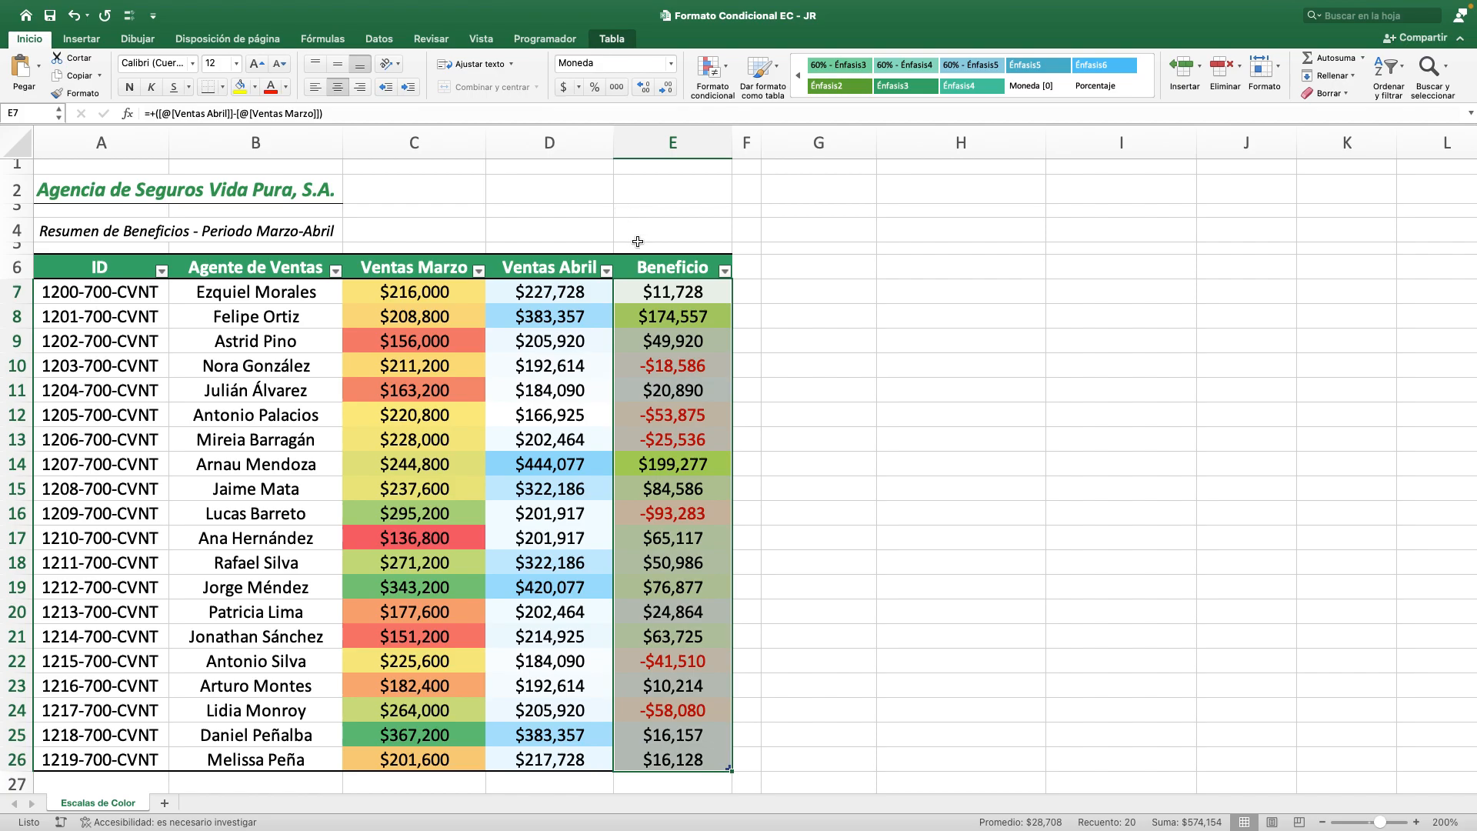
{"action": "left_click", "coordinate": [648, 266]}
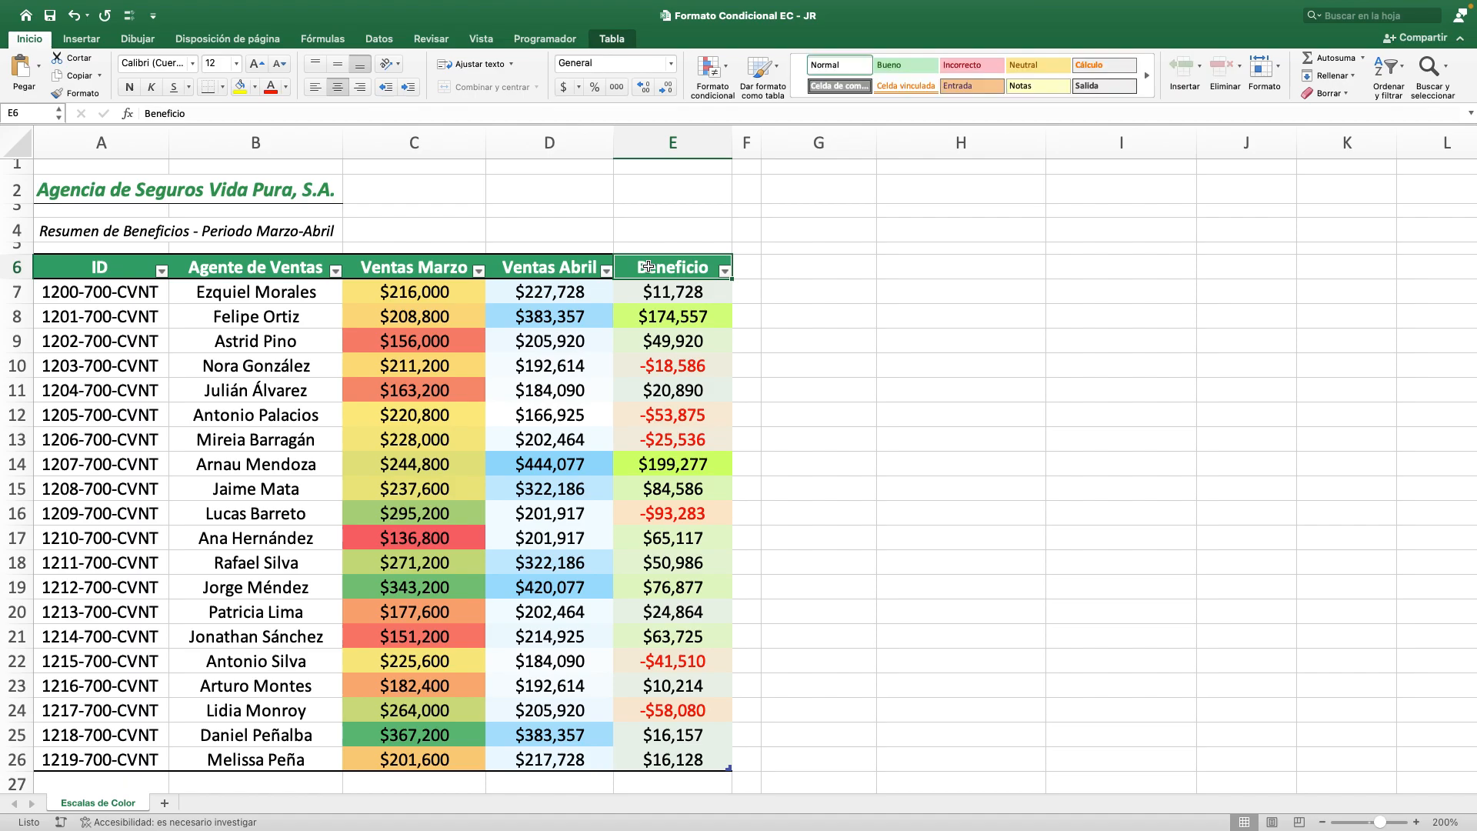
{"action": "left_click", "coordinate": [337, 197]}
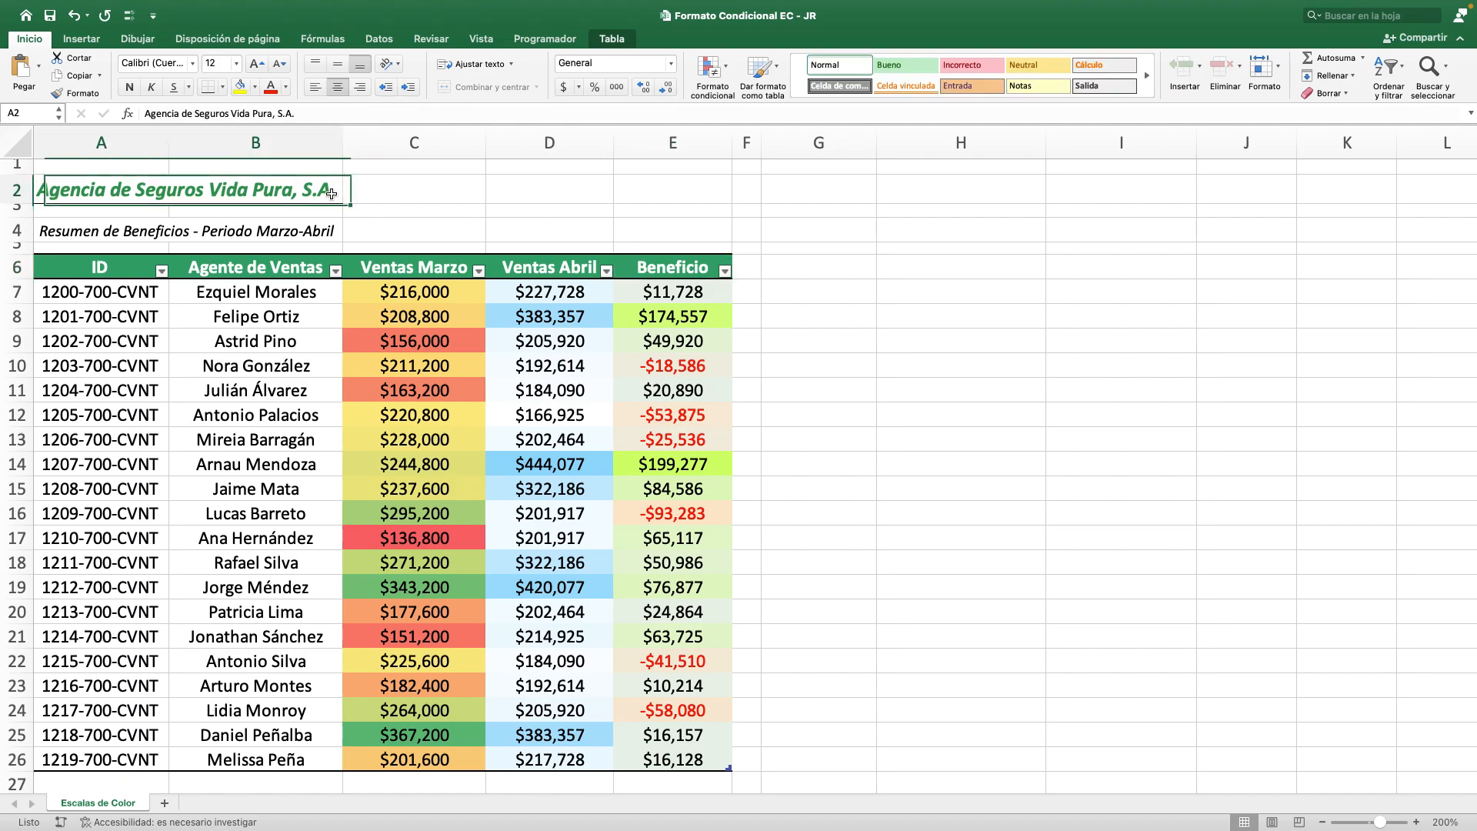